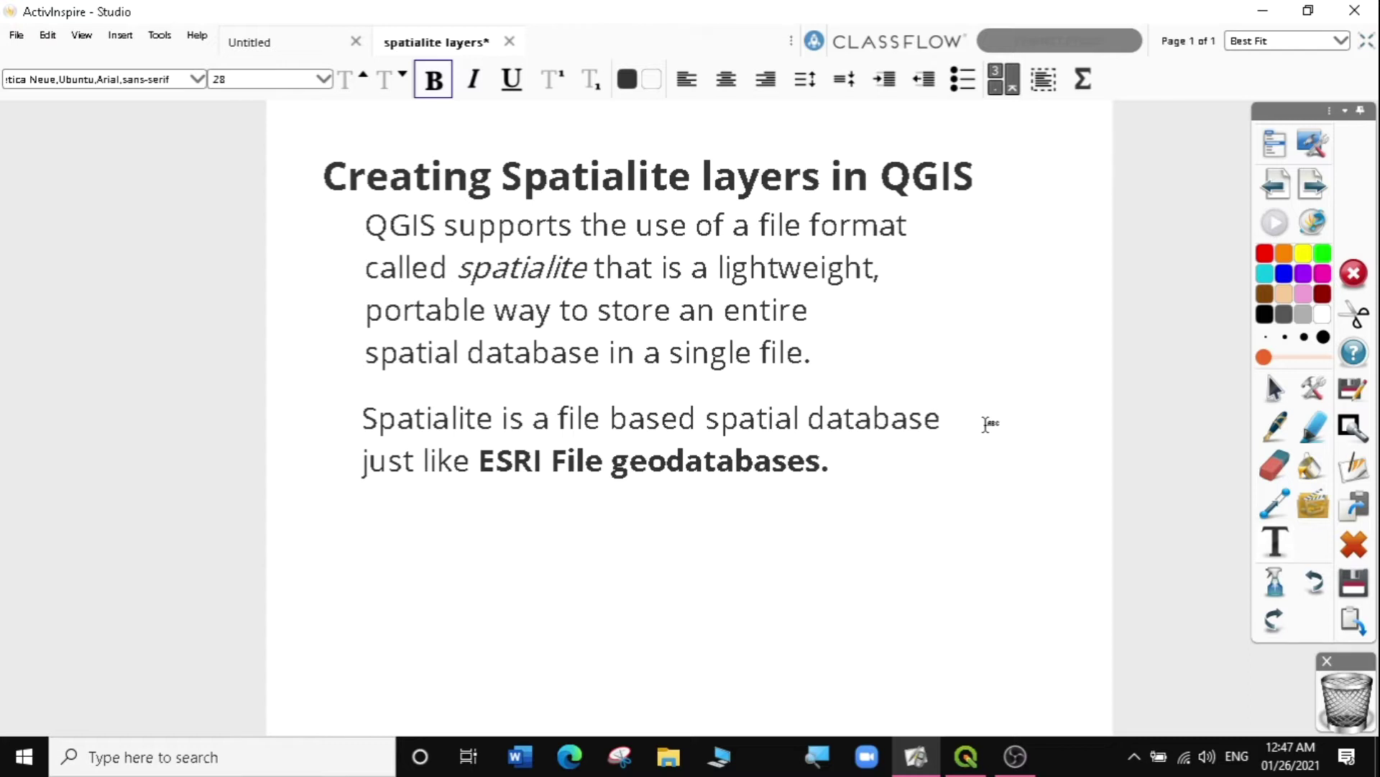
# Step: Switch to QGIS and start creating a new SpatiaLite layer
pyautogui.click(966, 755)
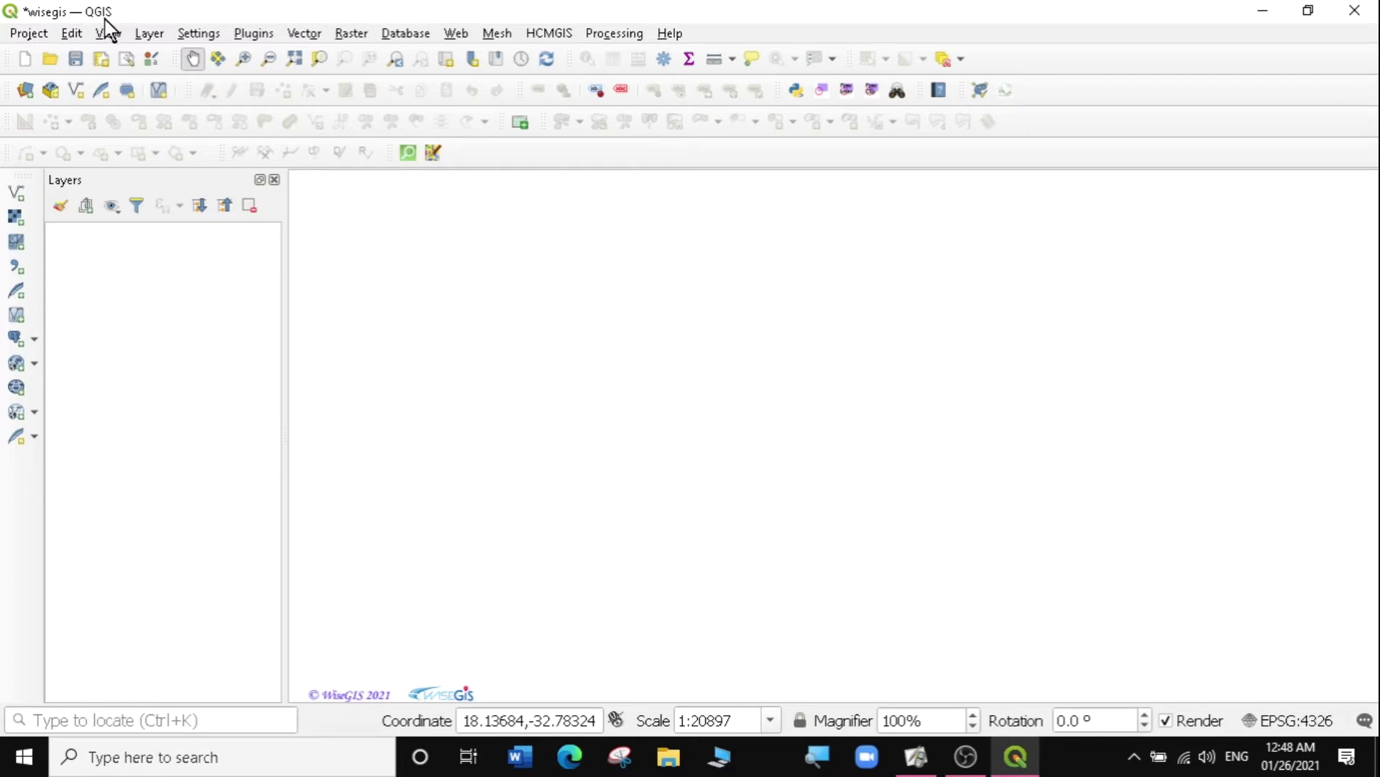
pyautogui.click(147, 34)
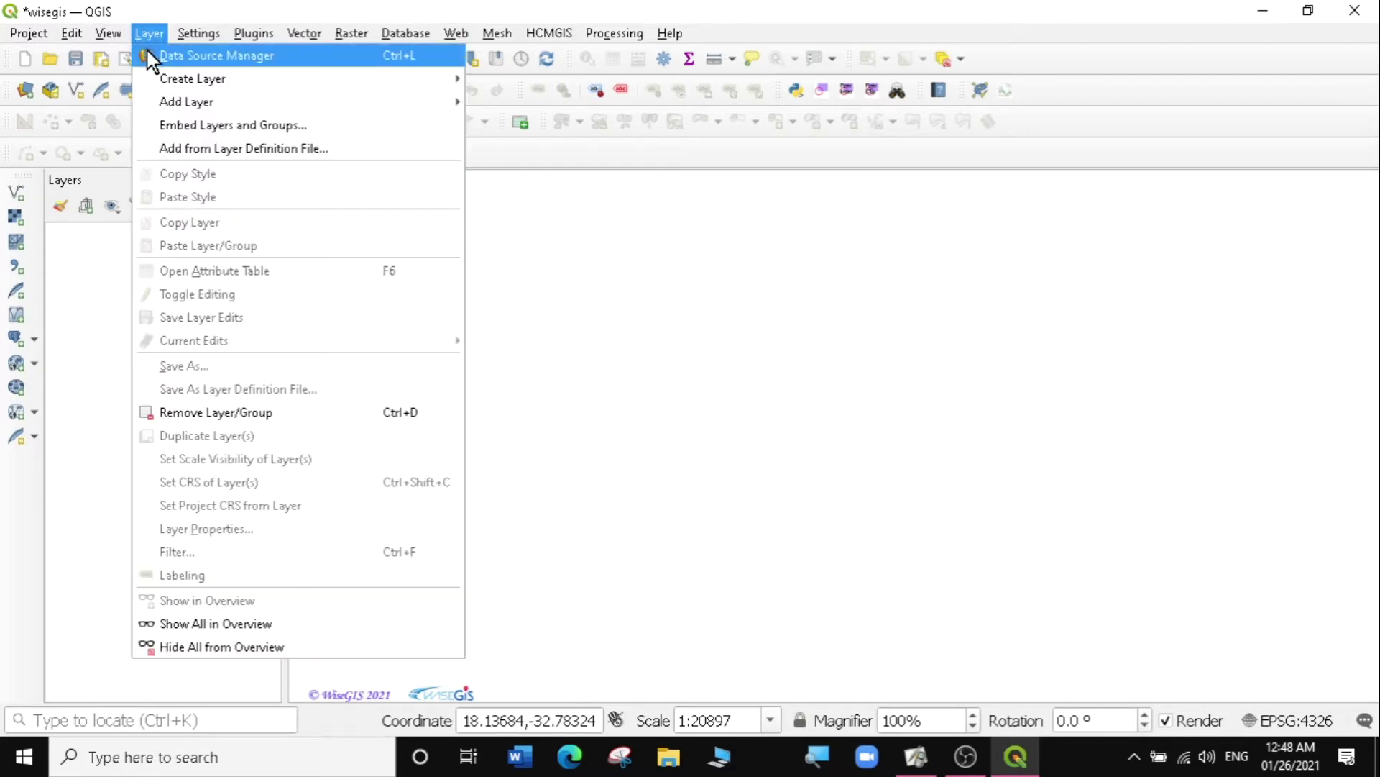
pyautogui.moveTo(161, 84)
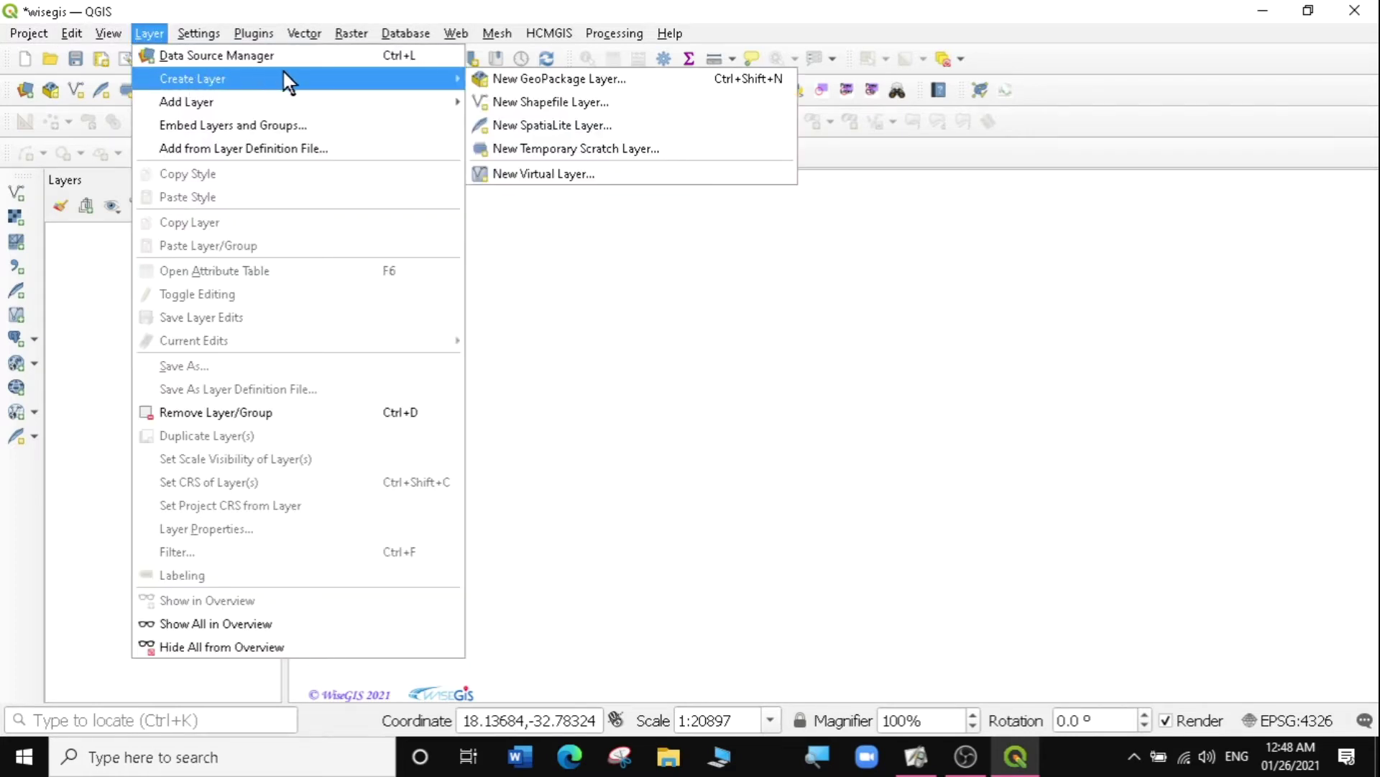
pyautogui.click(575, 128)
pyautogui.moveTo(821, 200); pyautogui.dragTo(678, 58)
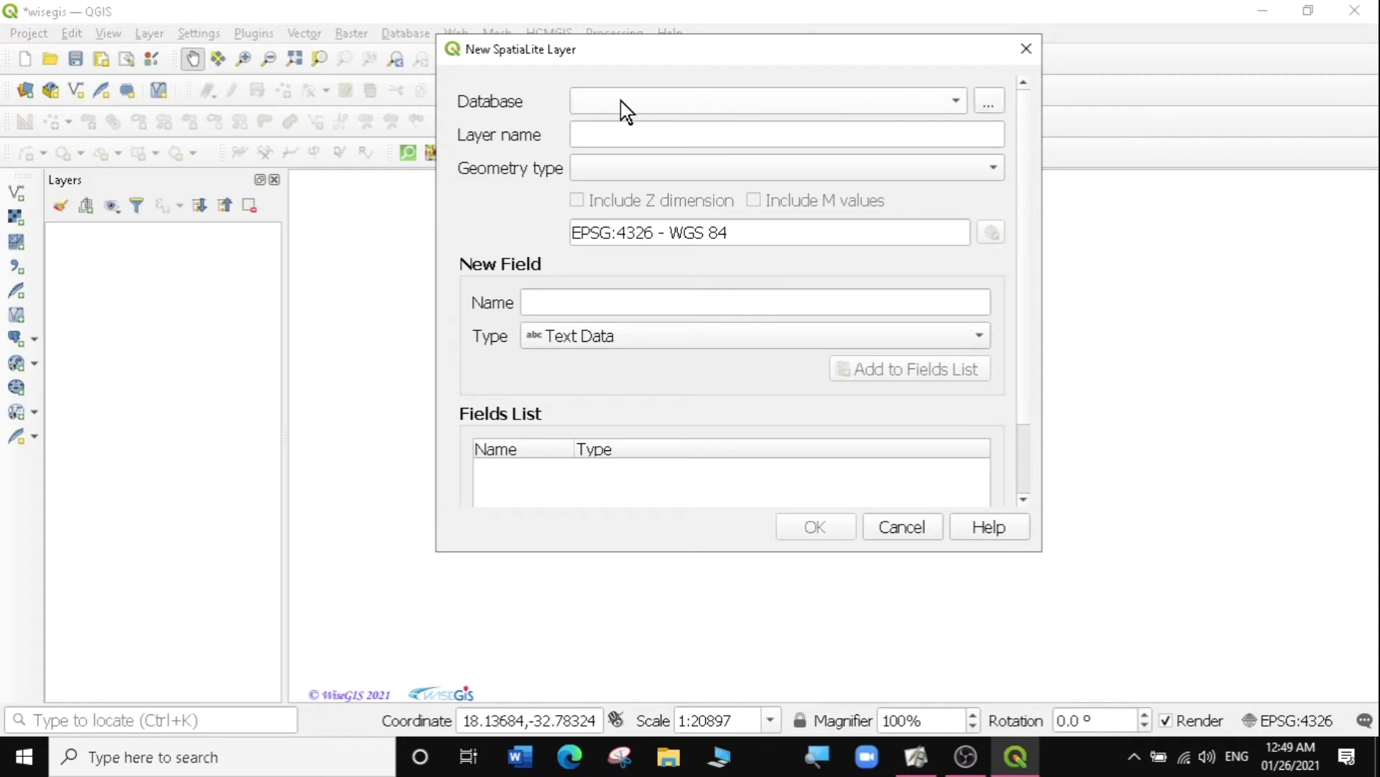
# Step: Start a new SpatiaLite database file and browse to the data folder inside GIS on the Desktop
pyautogui.click(992, 107)
pyautogui.click(992, 104)
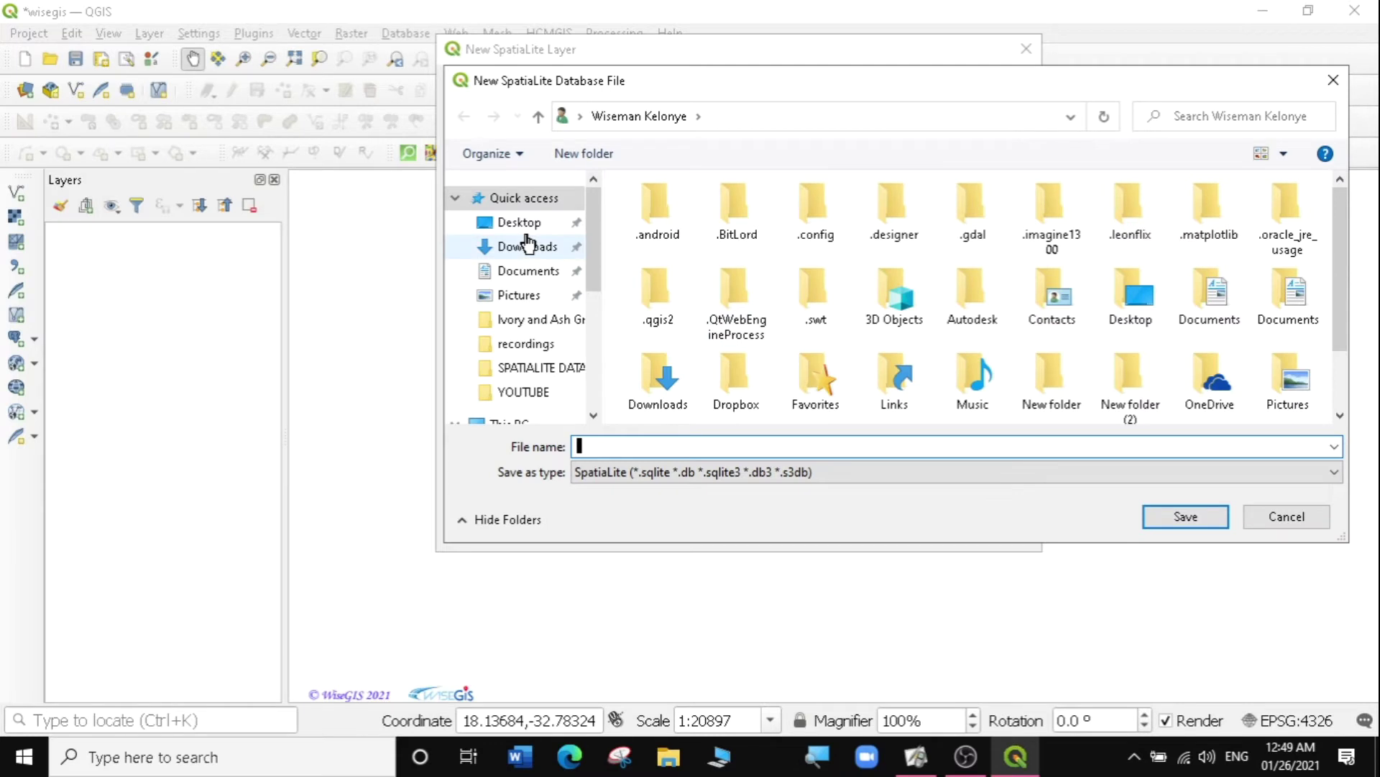
pyautogui.click(521, 222)
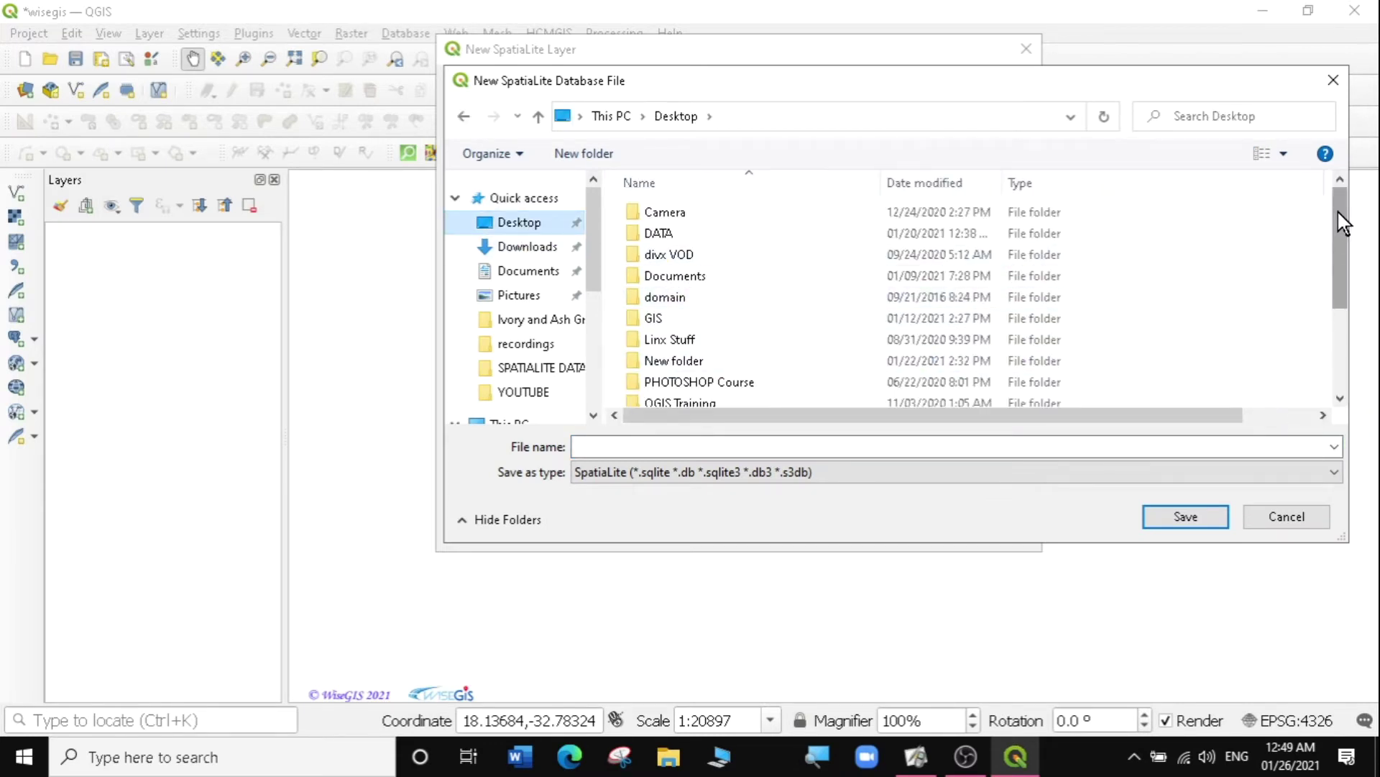
pyautogui.moveTo(1343, 223)
pyautogui.mouseDown()
pyautogui.moveTo(1337, 245)
pyautogui.moveTo(1334, 212)
pyautogui.mouseUp()
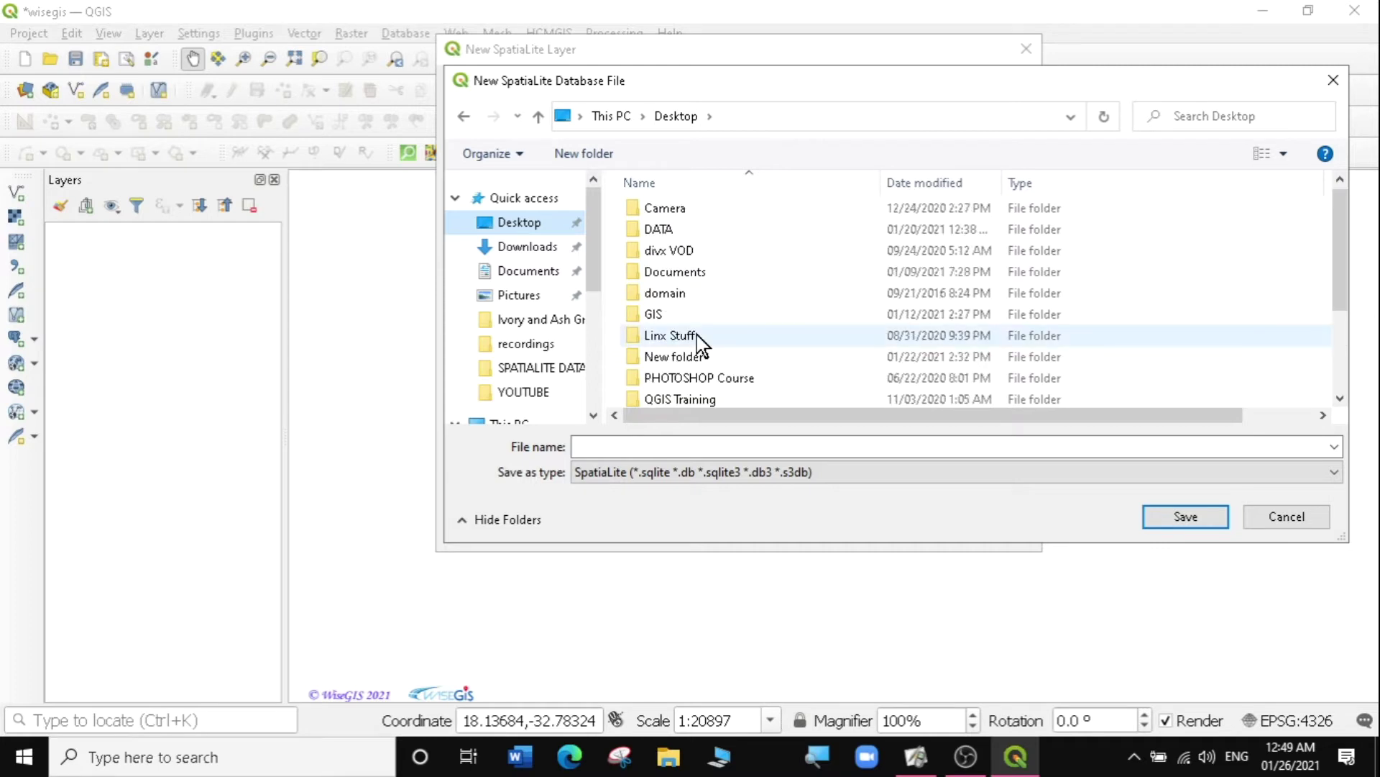
pyautogui.scroll(1, 738, 302)
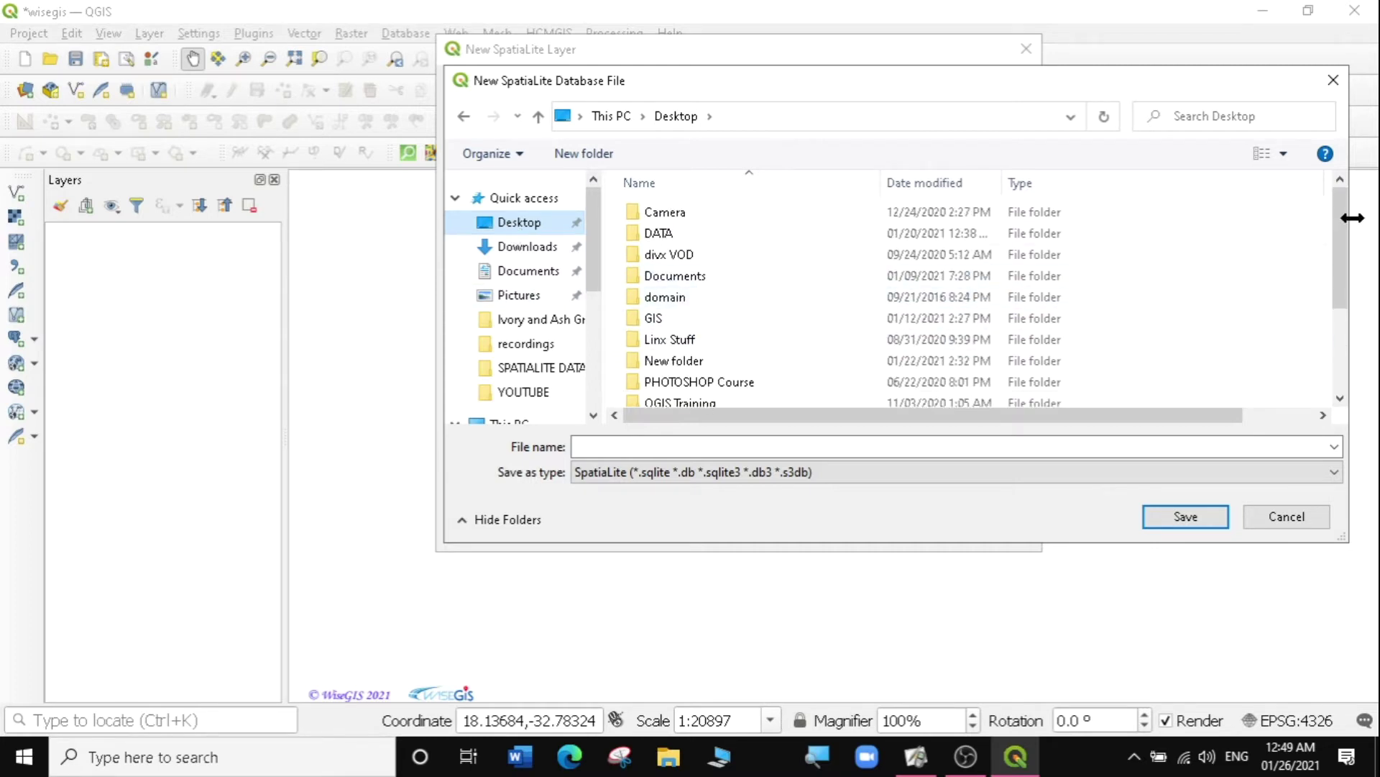
pyautogui.click(663, 320)
pyautogui.doubleClick(663, 320)
pyautogui.doubleClick(667, 215)
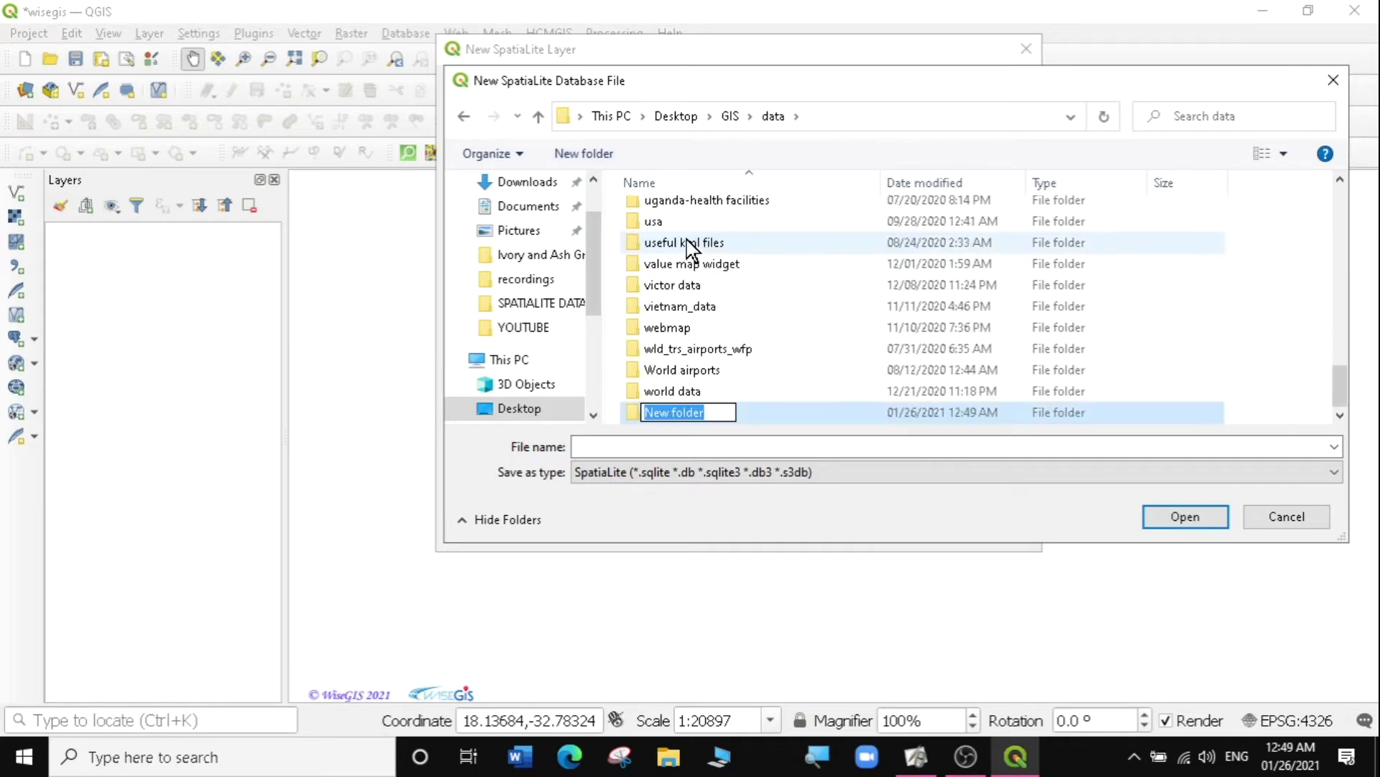
# Step: Create a folder named "spatialite layers" inside the data folder and open it
pyautogui.write('spati')
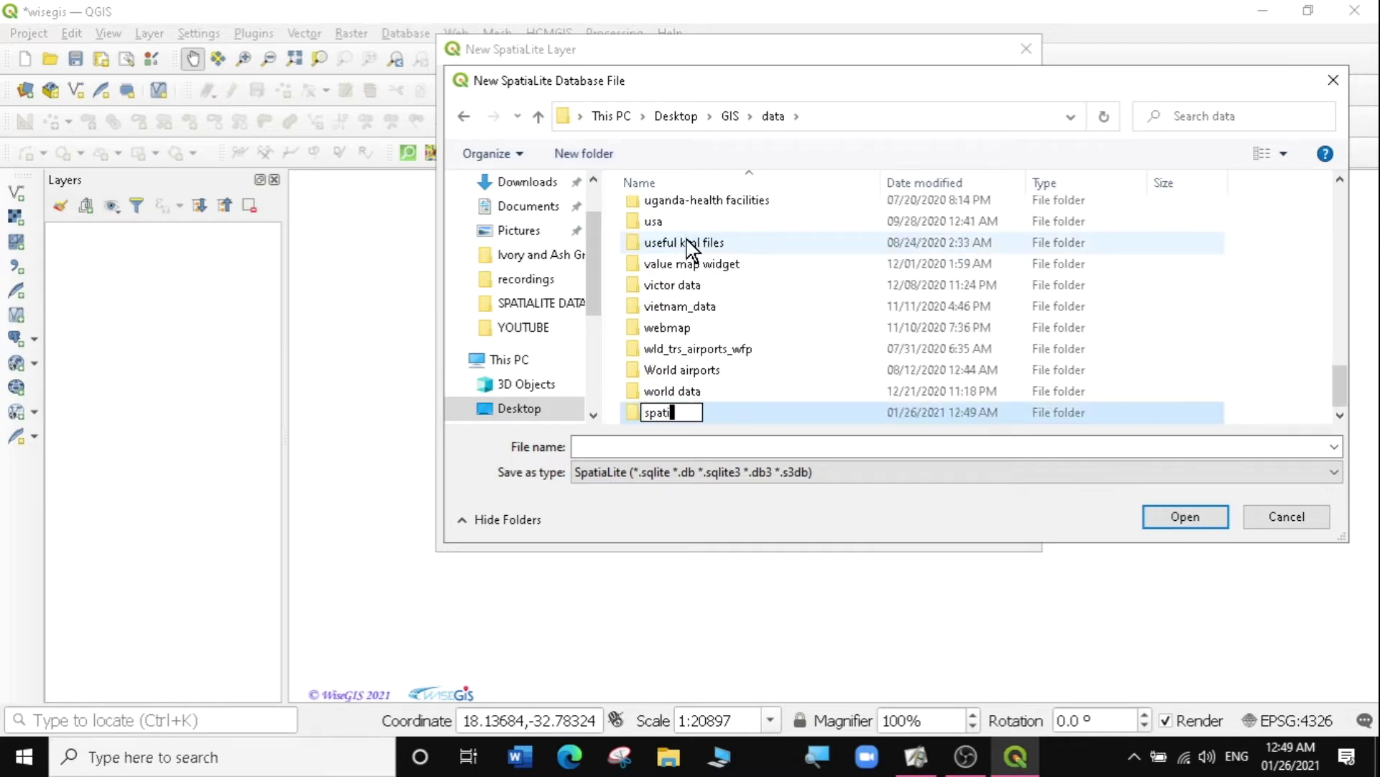
pyautogui.write('alite layers')
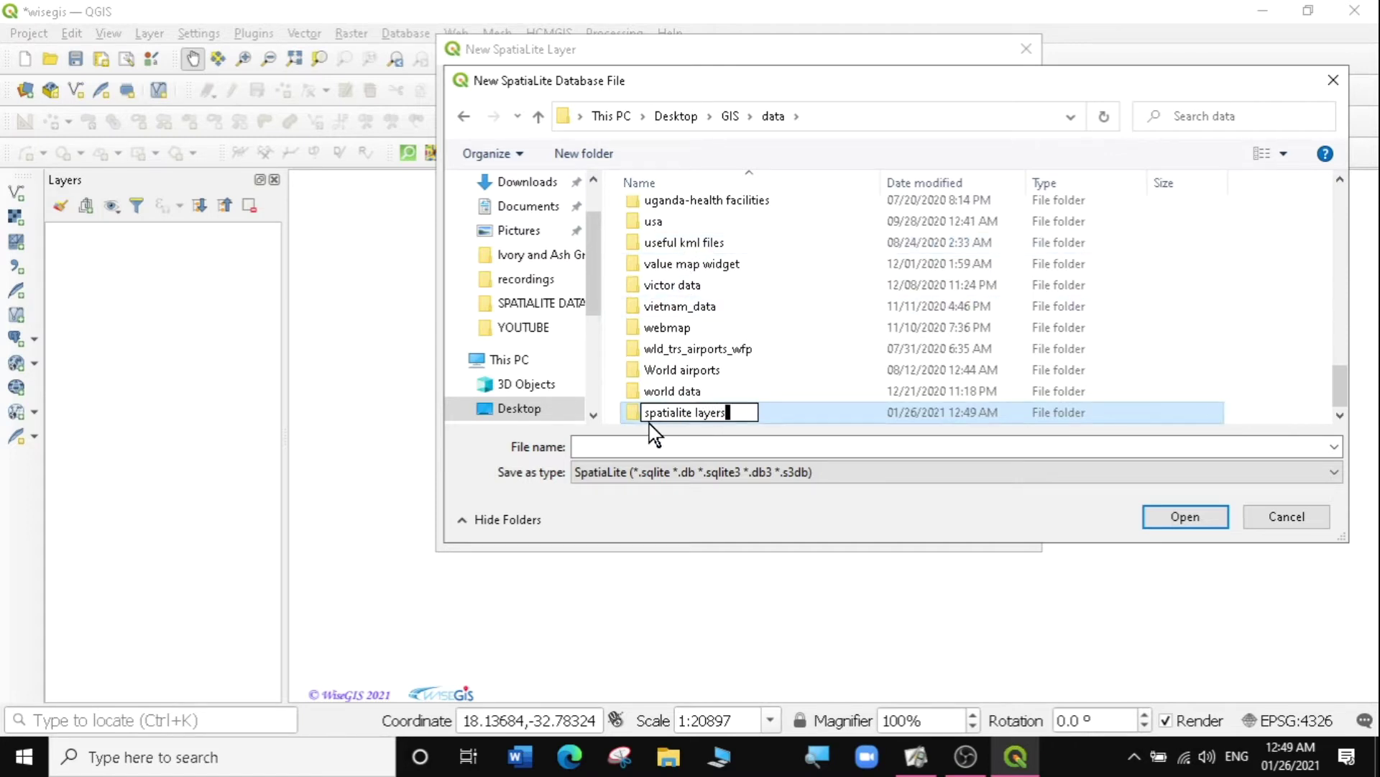
pyautogui.press('Return')
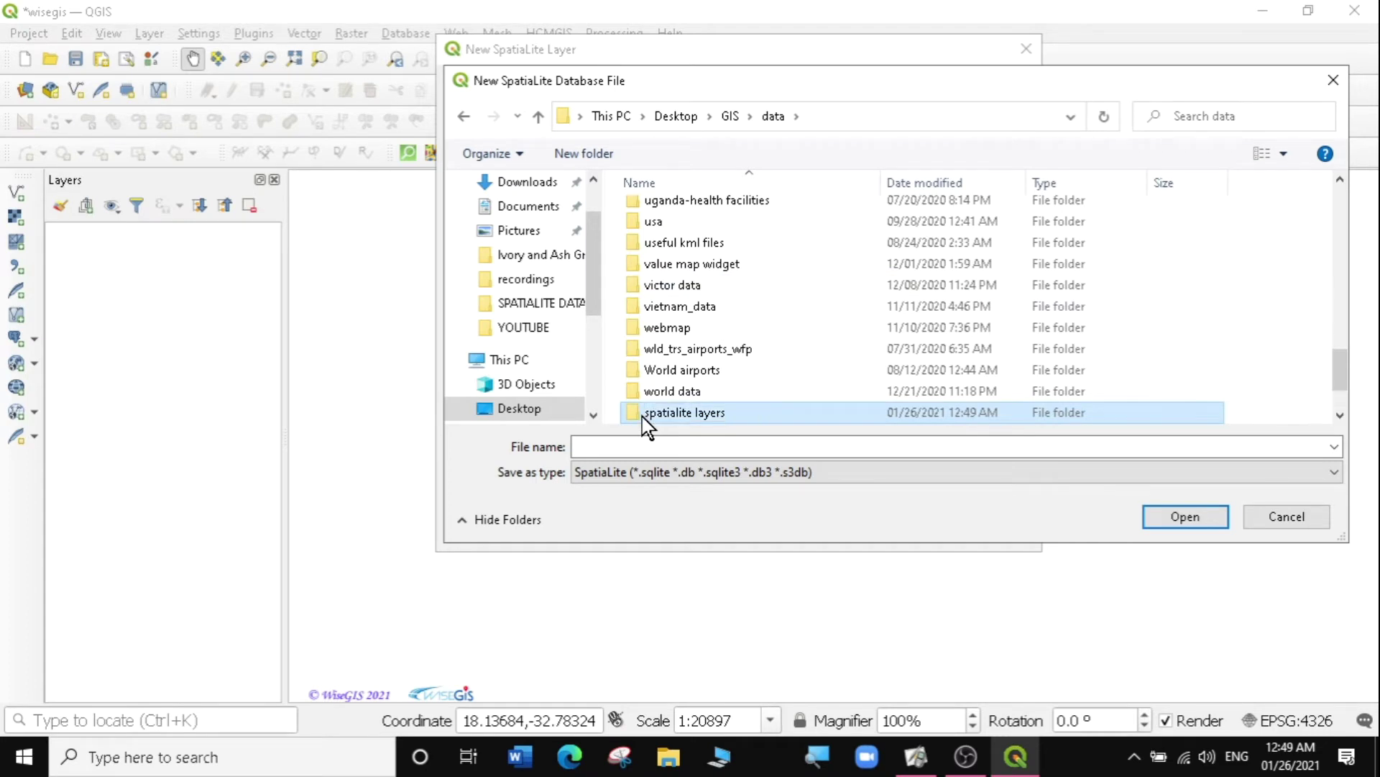
pyautogui.doubleClick(667, 210)
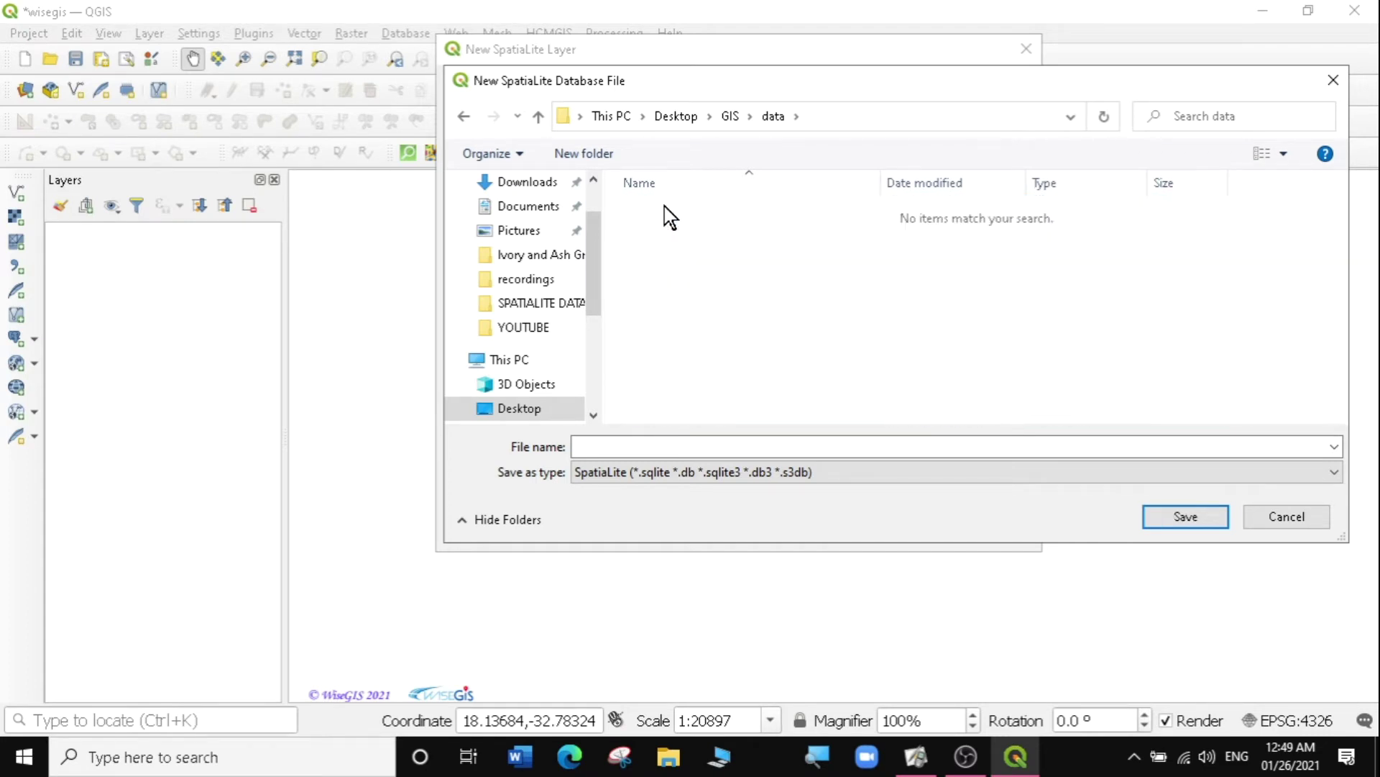
# Step: Save the new SpatiaLite database as demo1 in the spatialite layers folder
pyautogui.click(584, 444)
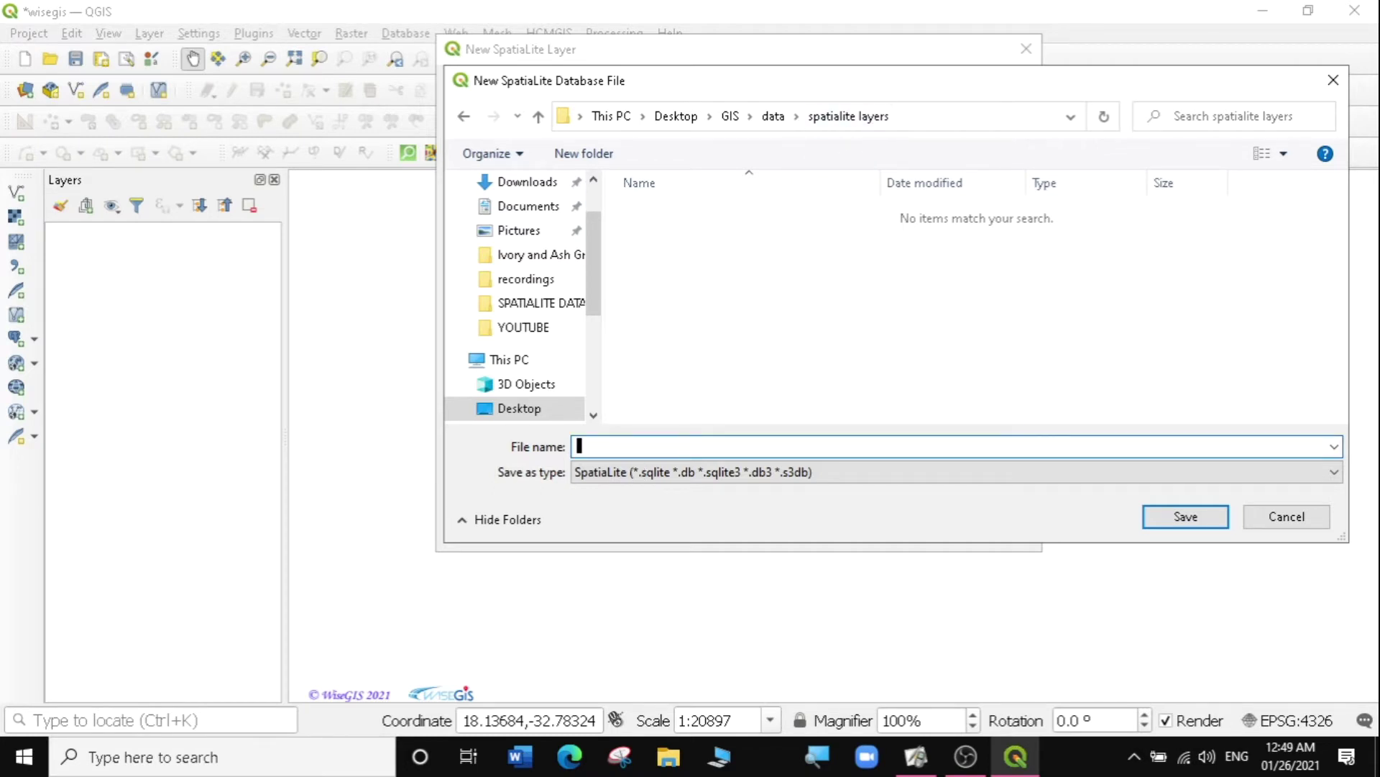
pyautogui.write('demo1')
pyautogui.click(1175, 528)
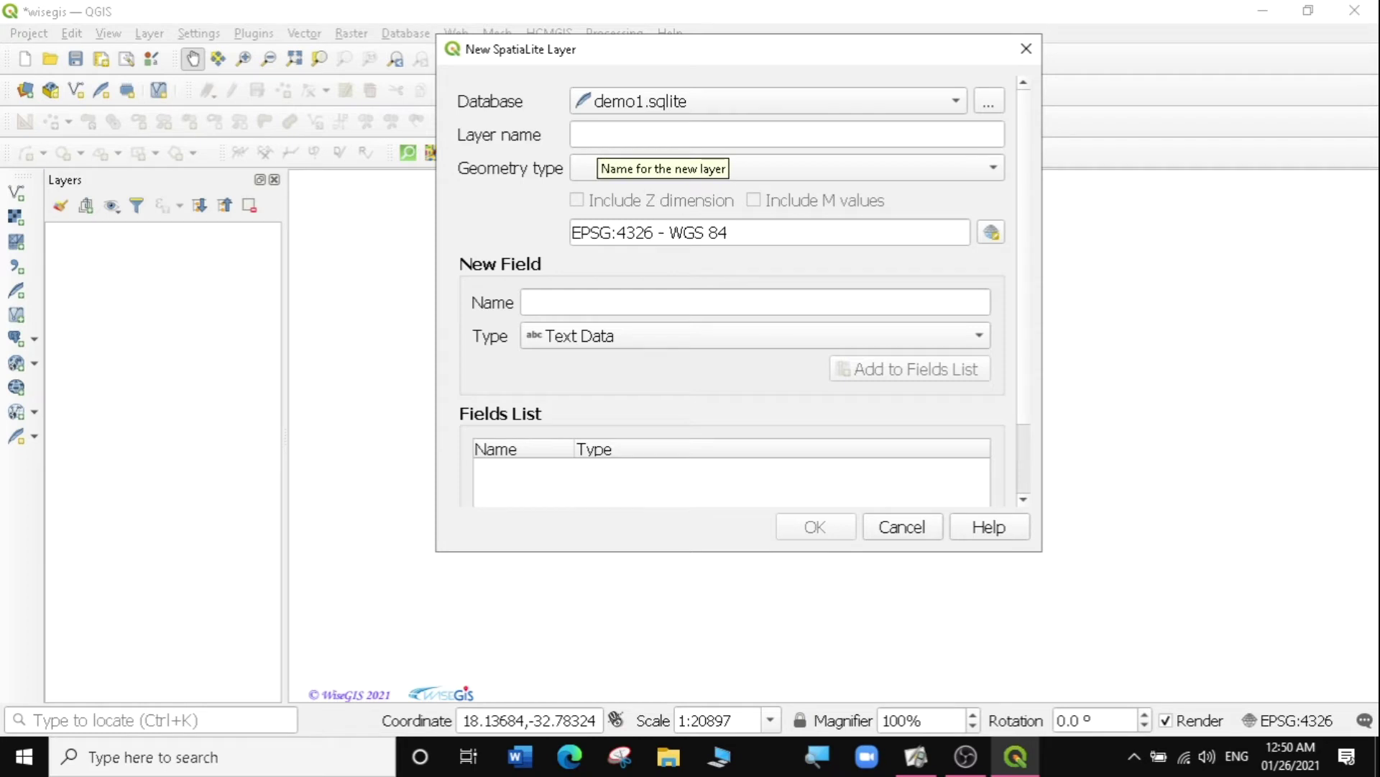
# Step: Name the new layer sample_point and set its geometry type to Point
pyautogui.click(579, 135)
pyautogui.write('s')
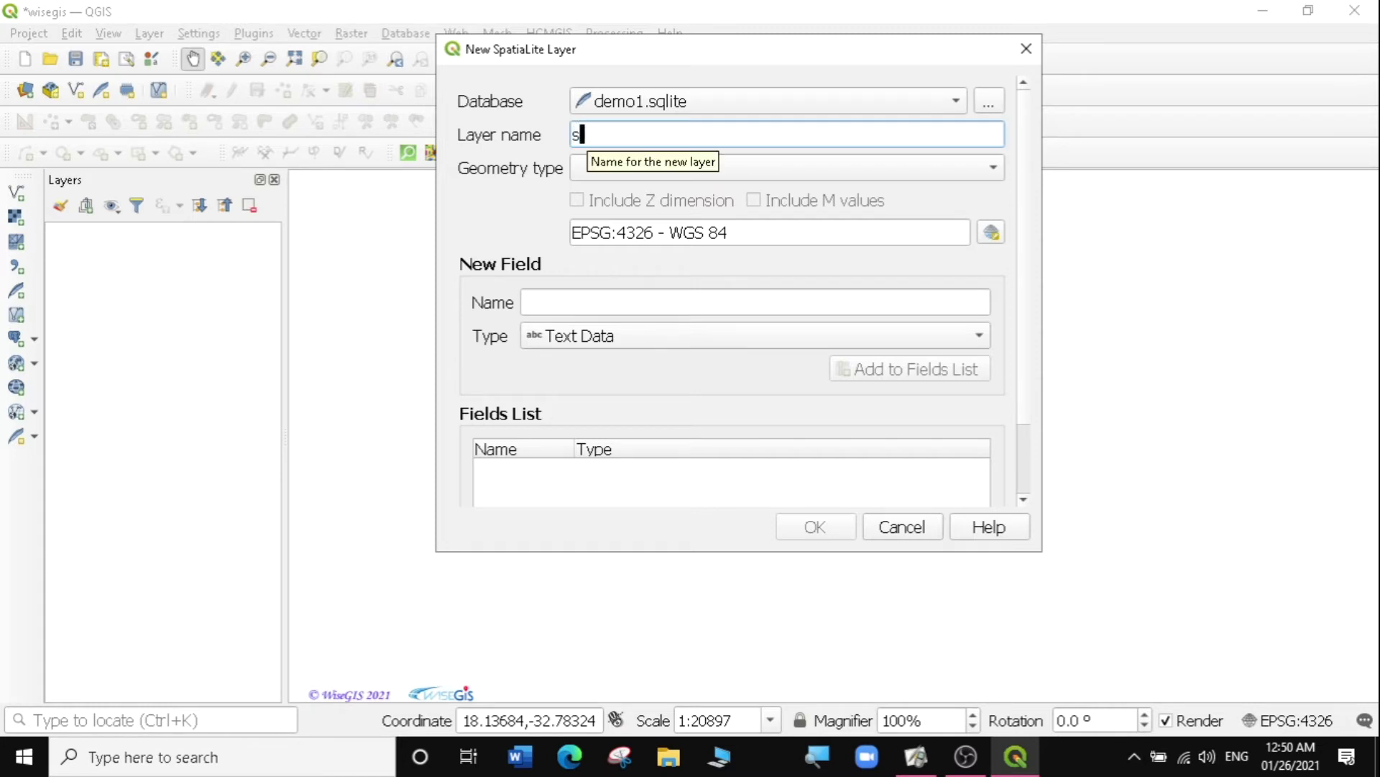
pyautogui.write('ample_point')
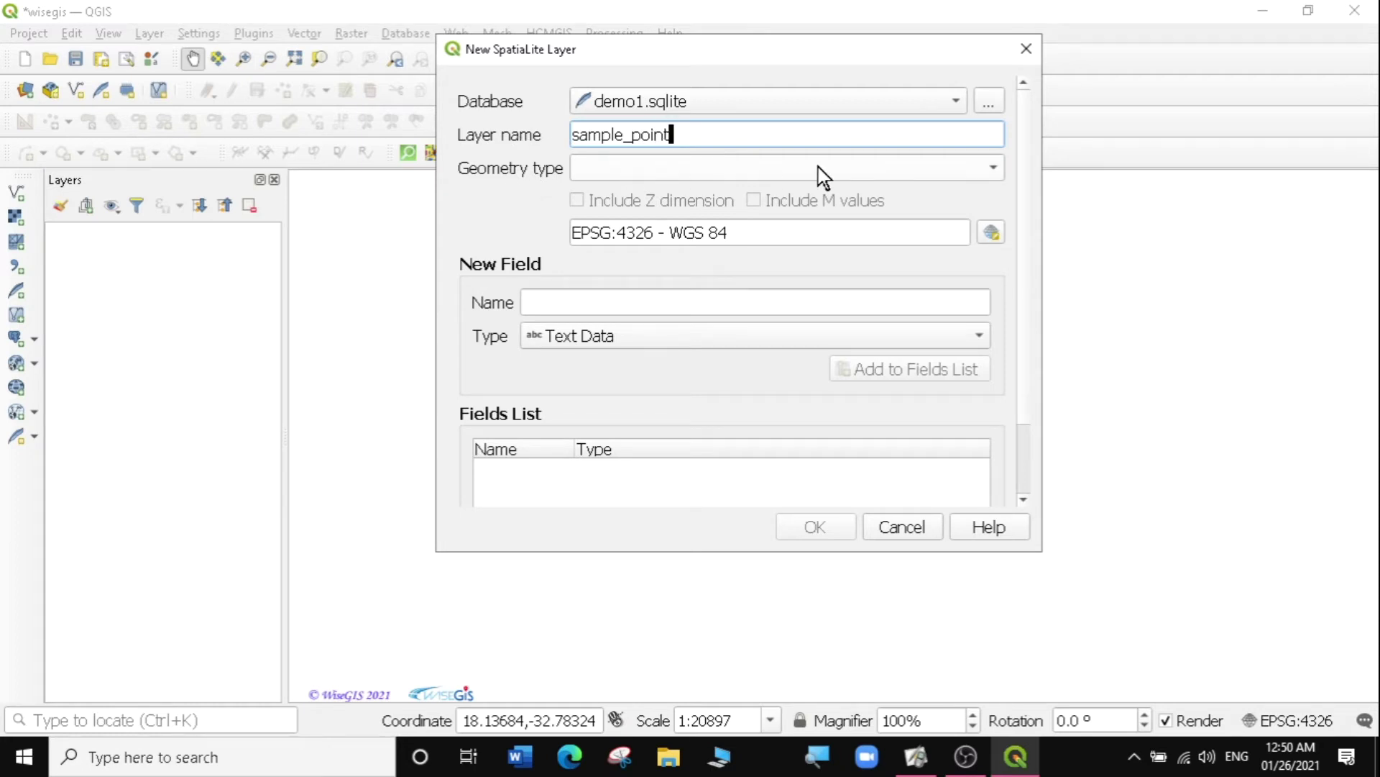
pyautogui.scroll(-1, 976, 167)
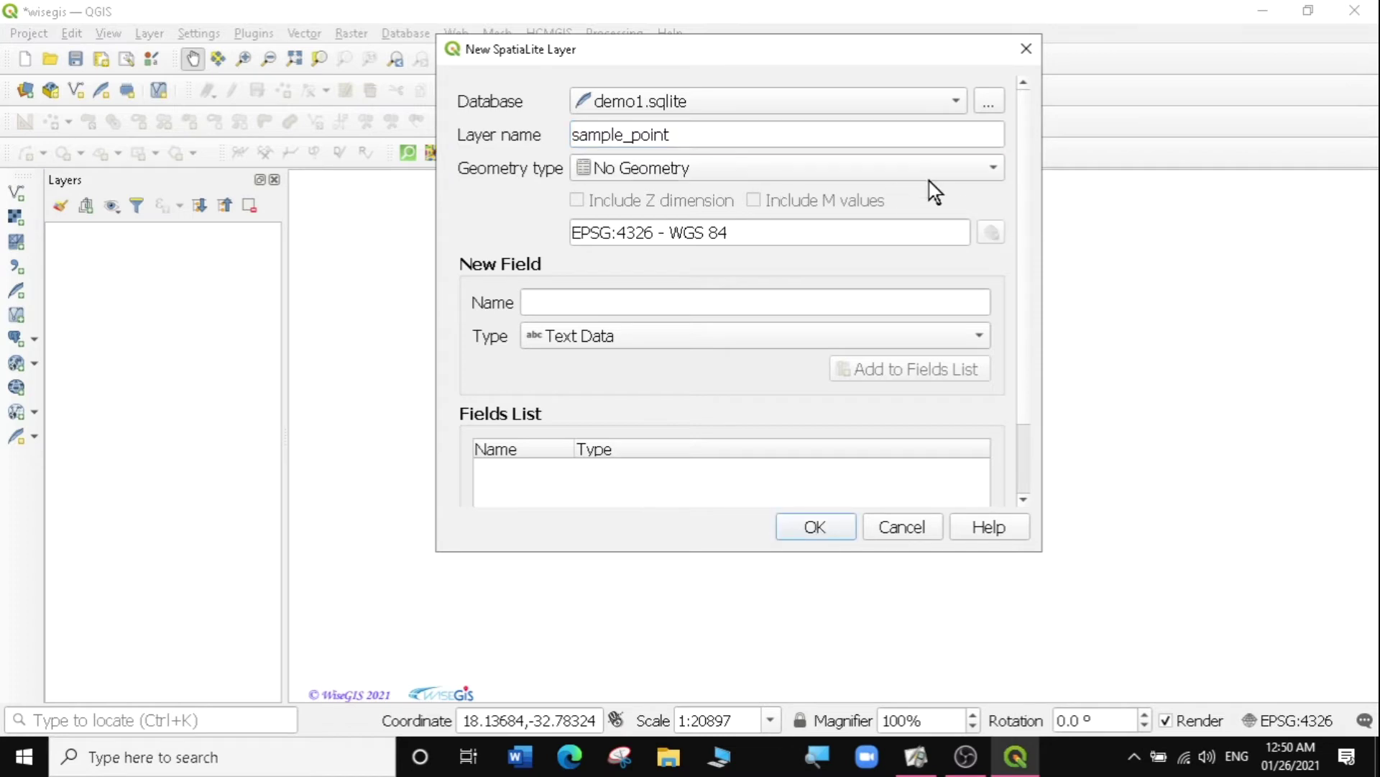
pyautogui.click(990, 169)
pyautogui.click(637, 197)
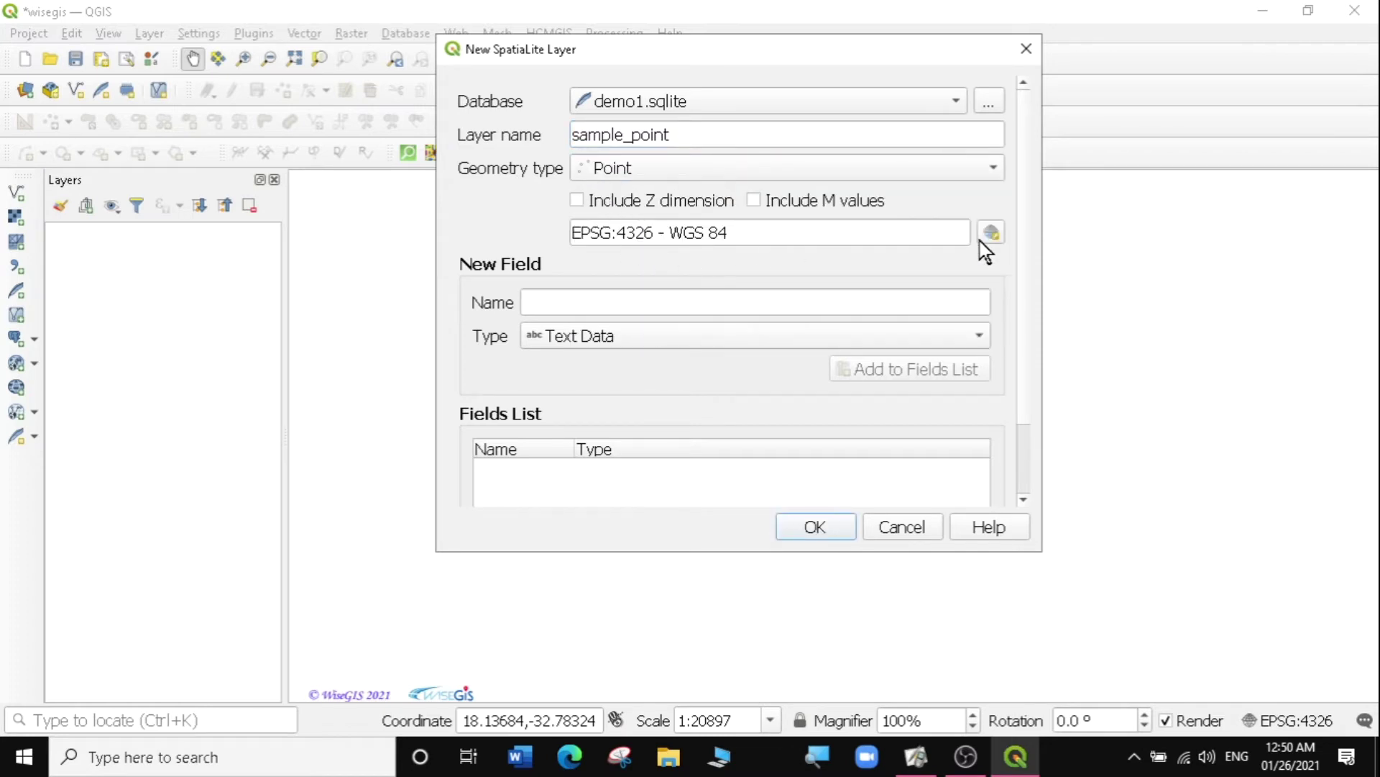
# Step: Add the text fields "name" and "type" to the sample_point layer and create the layer
pyautogui.click(536, 302)
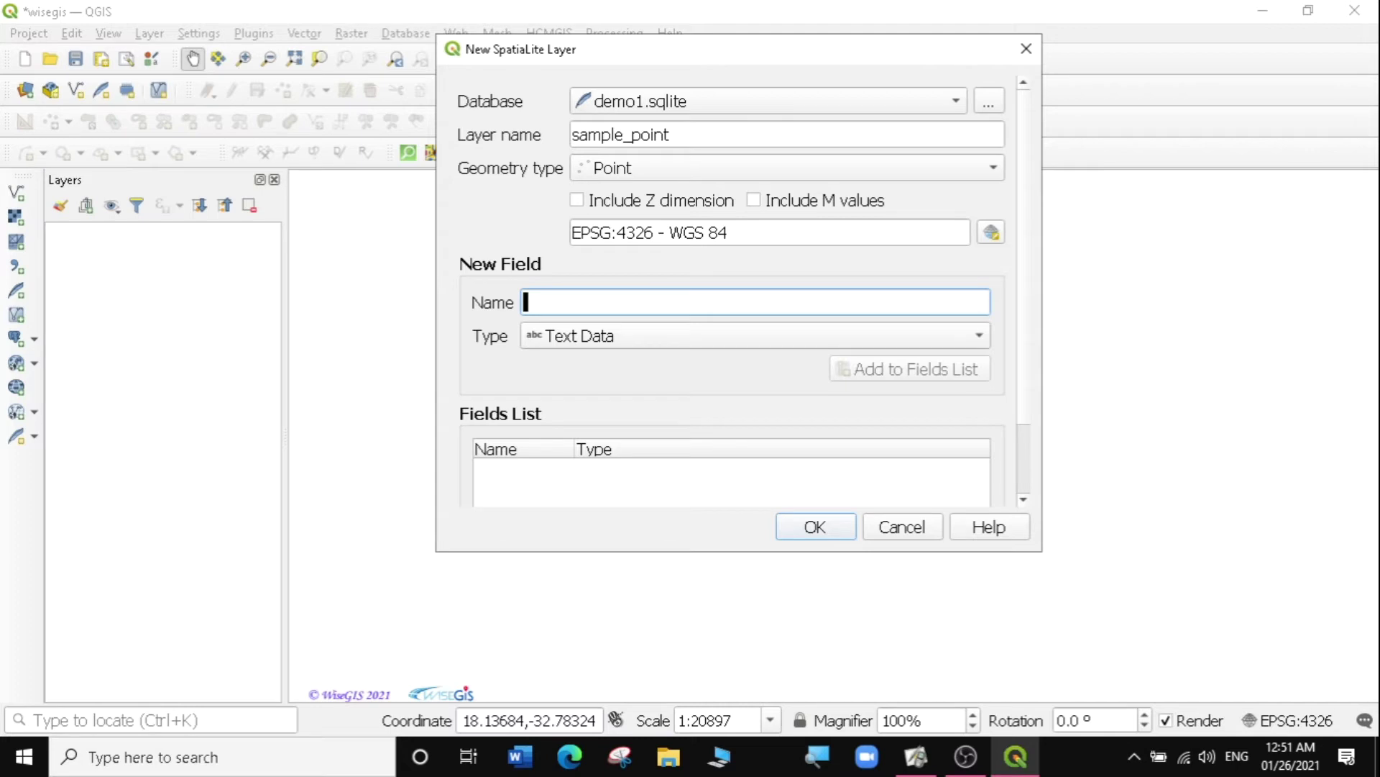
pyautogui.write('name')
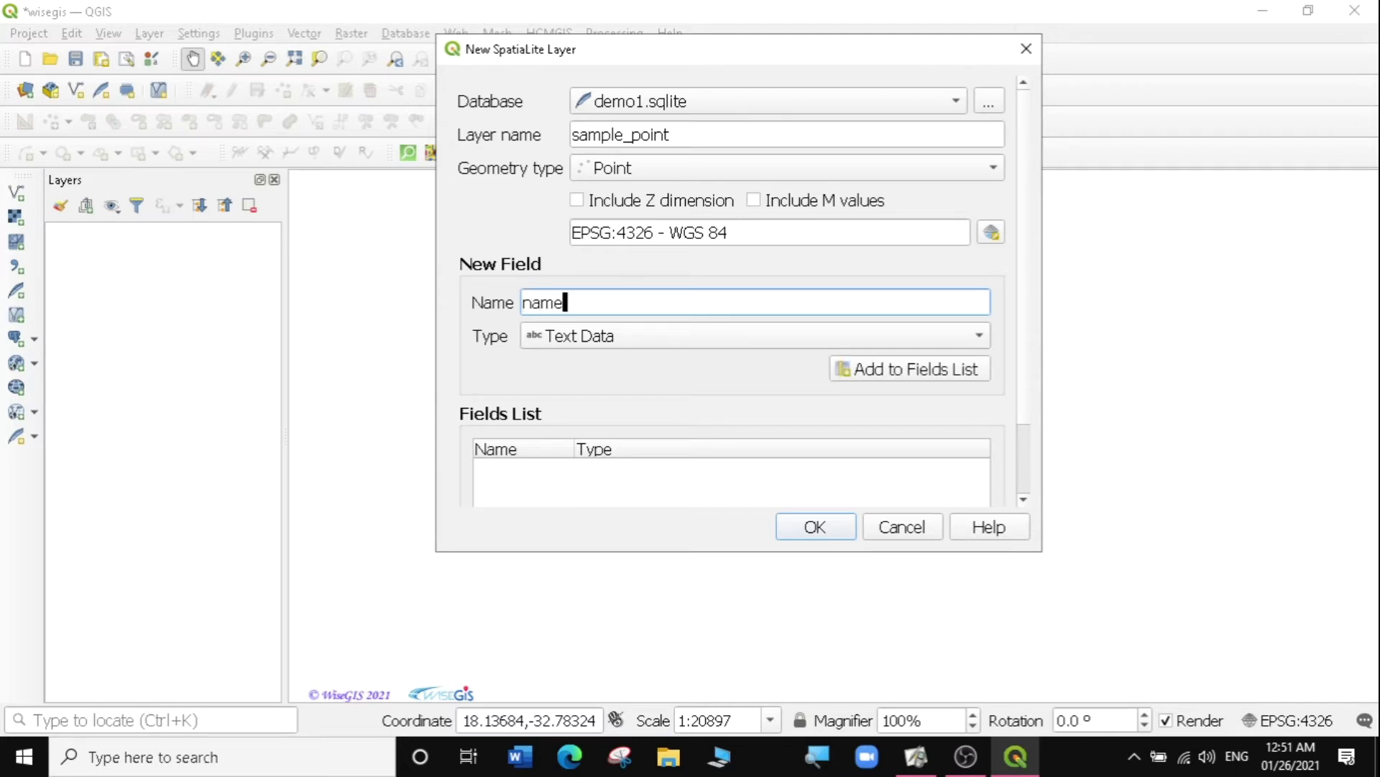
pyautogui.click(912, 370)
pyautogui.click(526, 302)
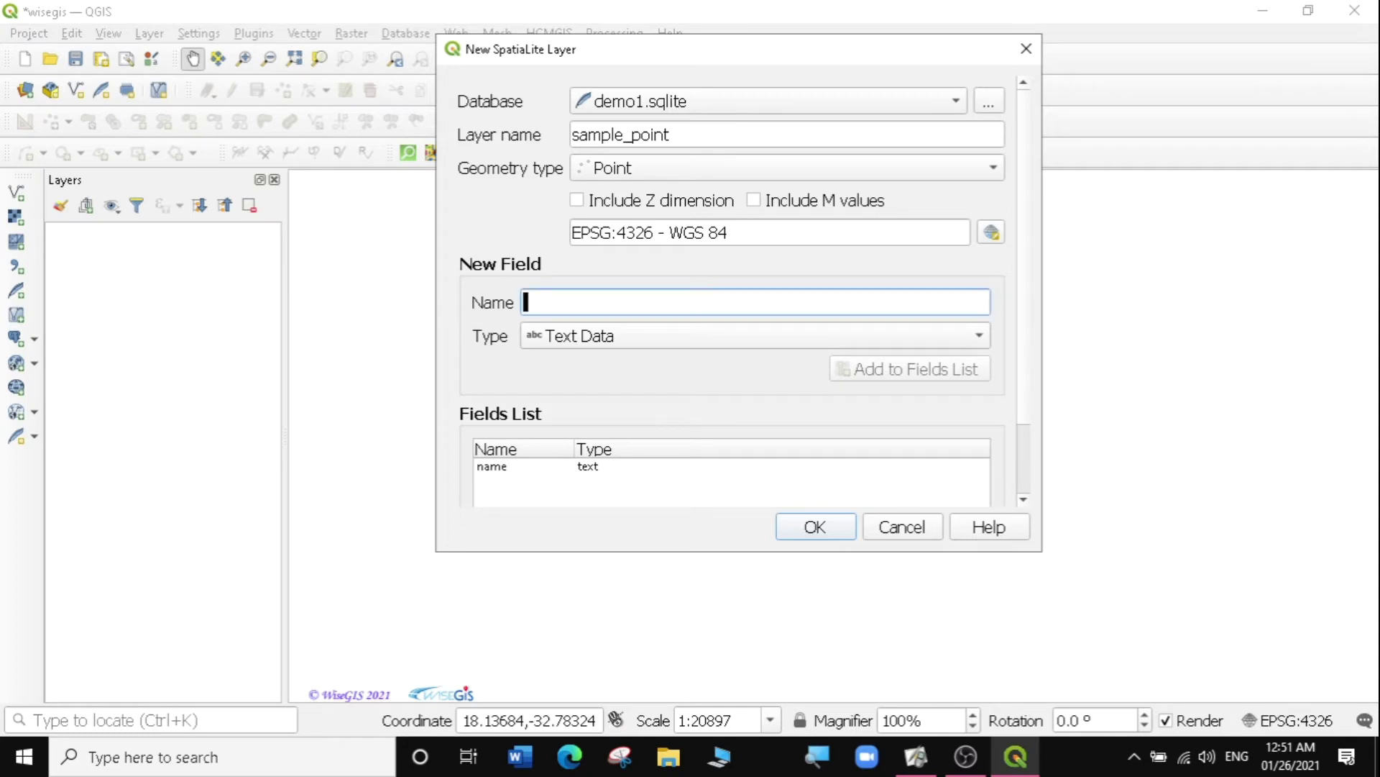
pyautogui.write('type')
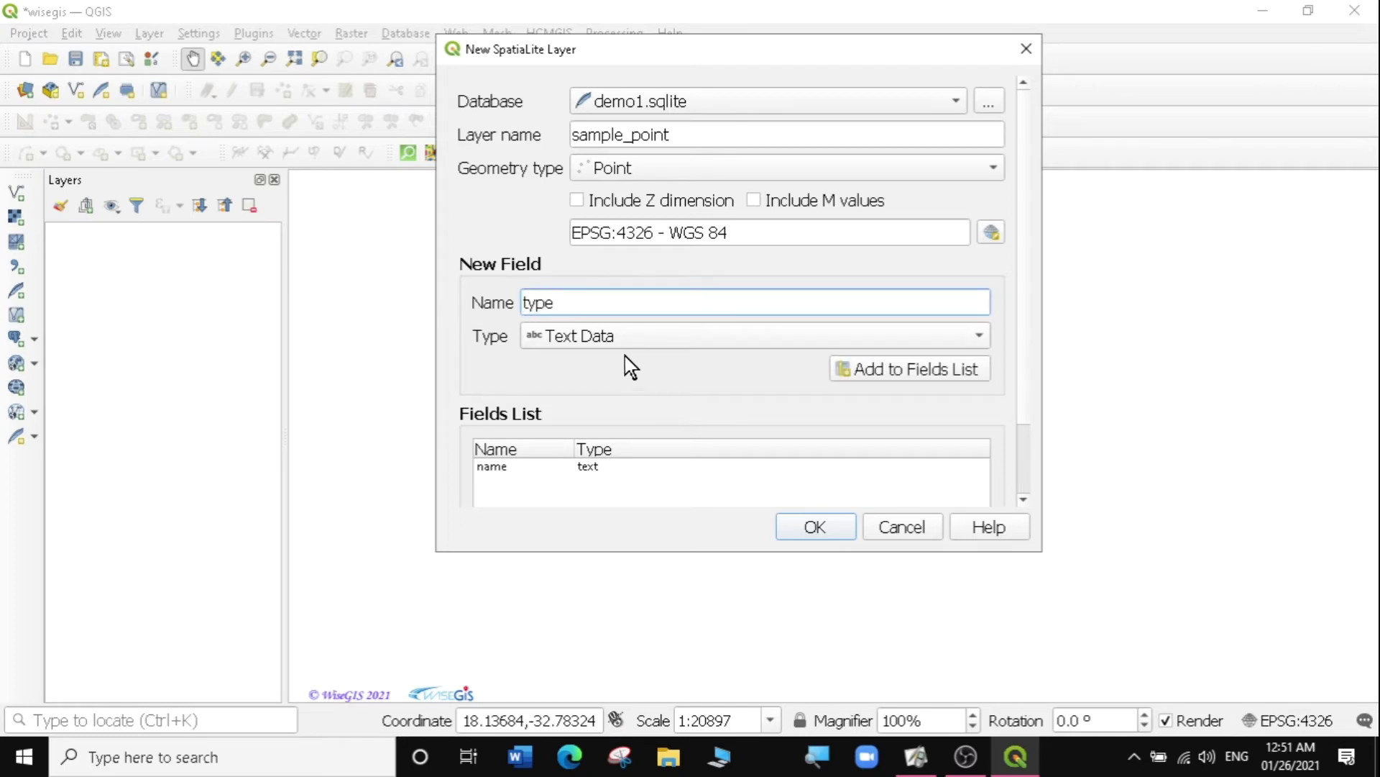
pyautogui.click(881, 369)
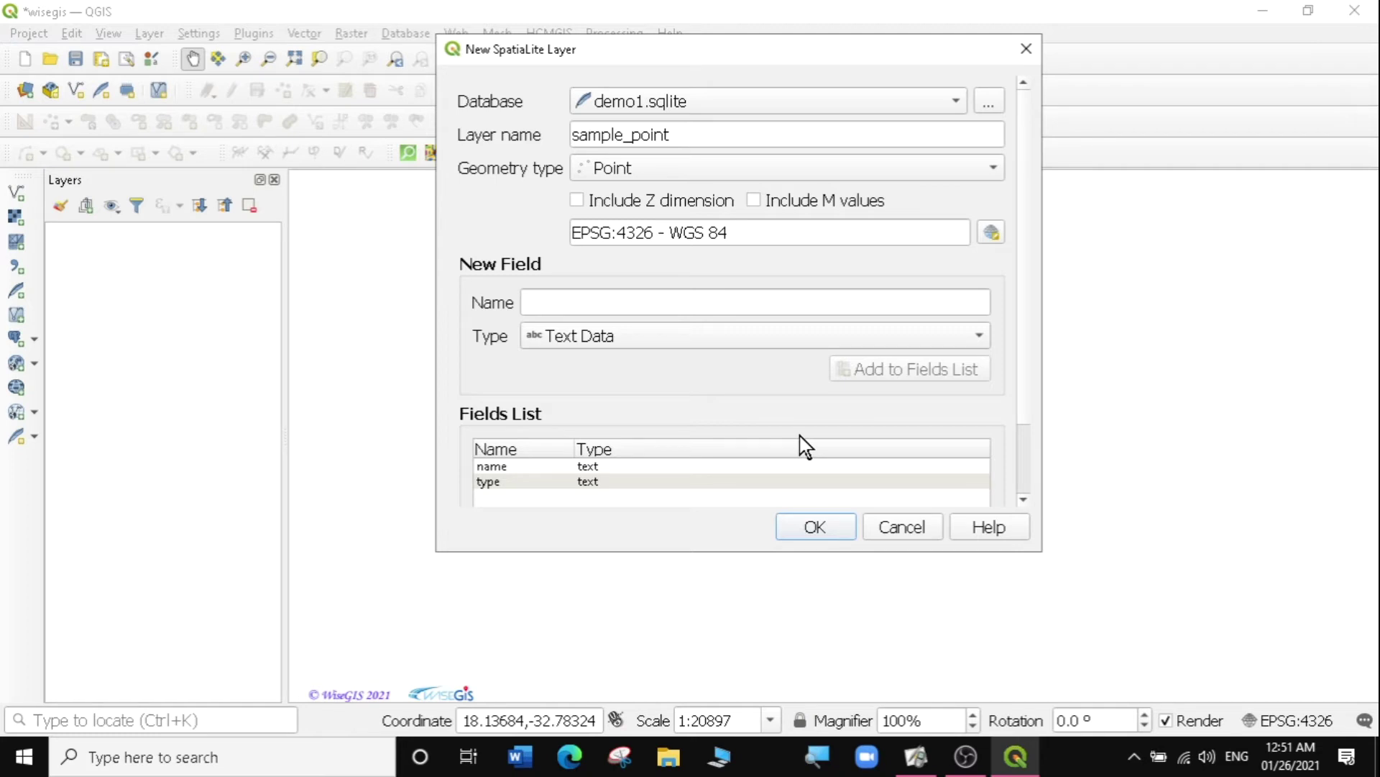
pyautogui.click(818, 522)
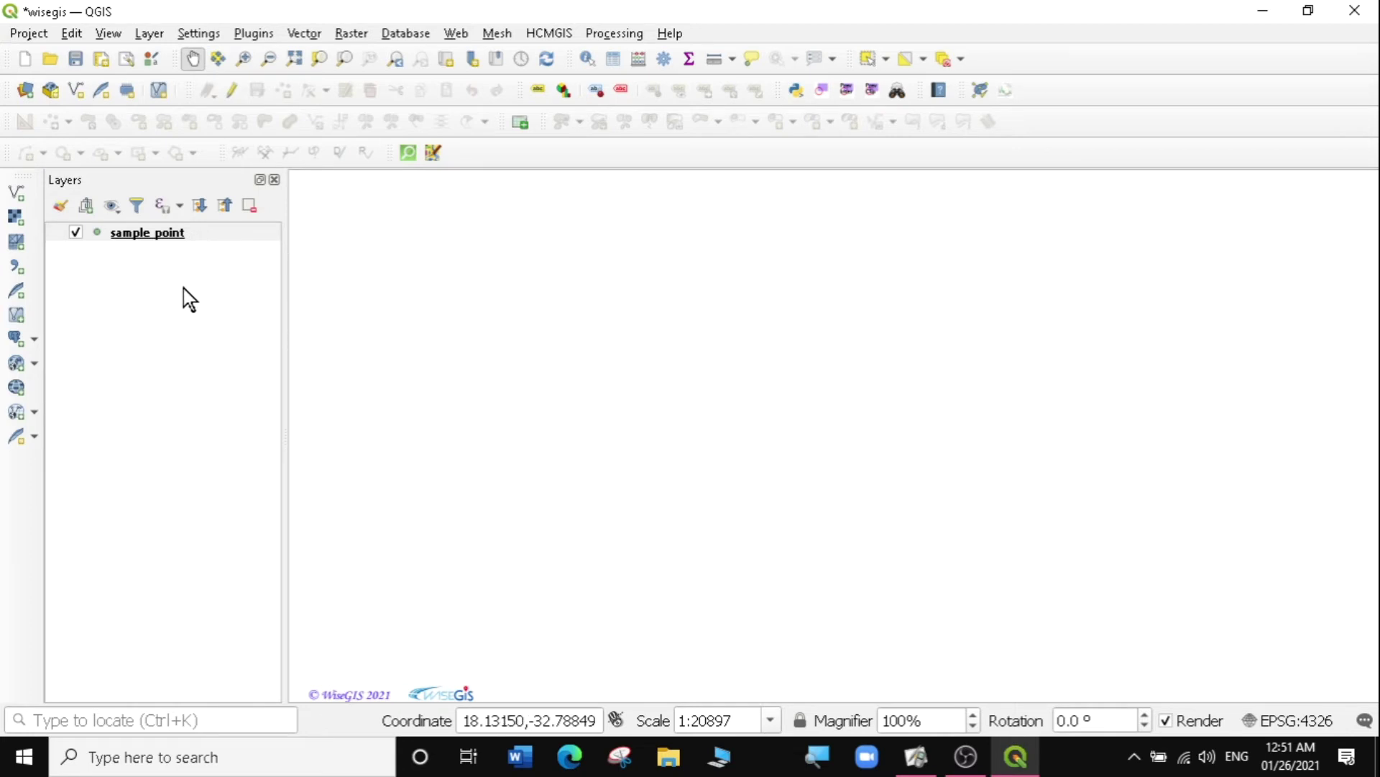
# Step: Start another new SpatiaLite layer, using demo1.sqlite as its database
pyautogui.click(150, 34)
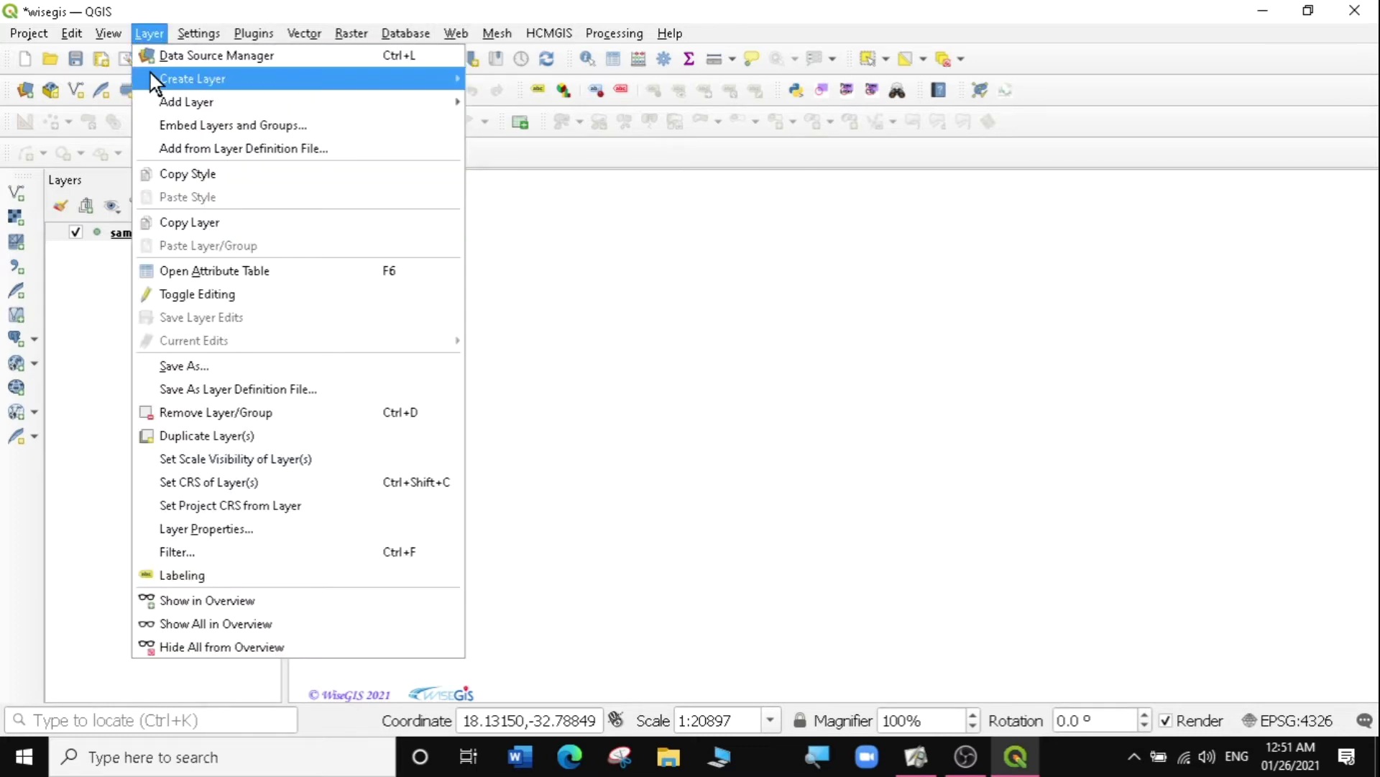
pyautogui.moveTo(151, 76)
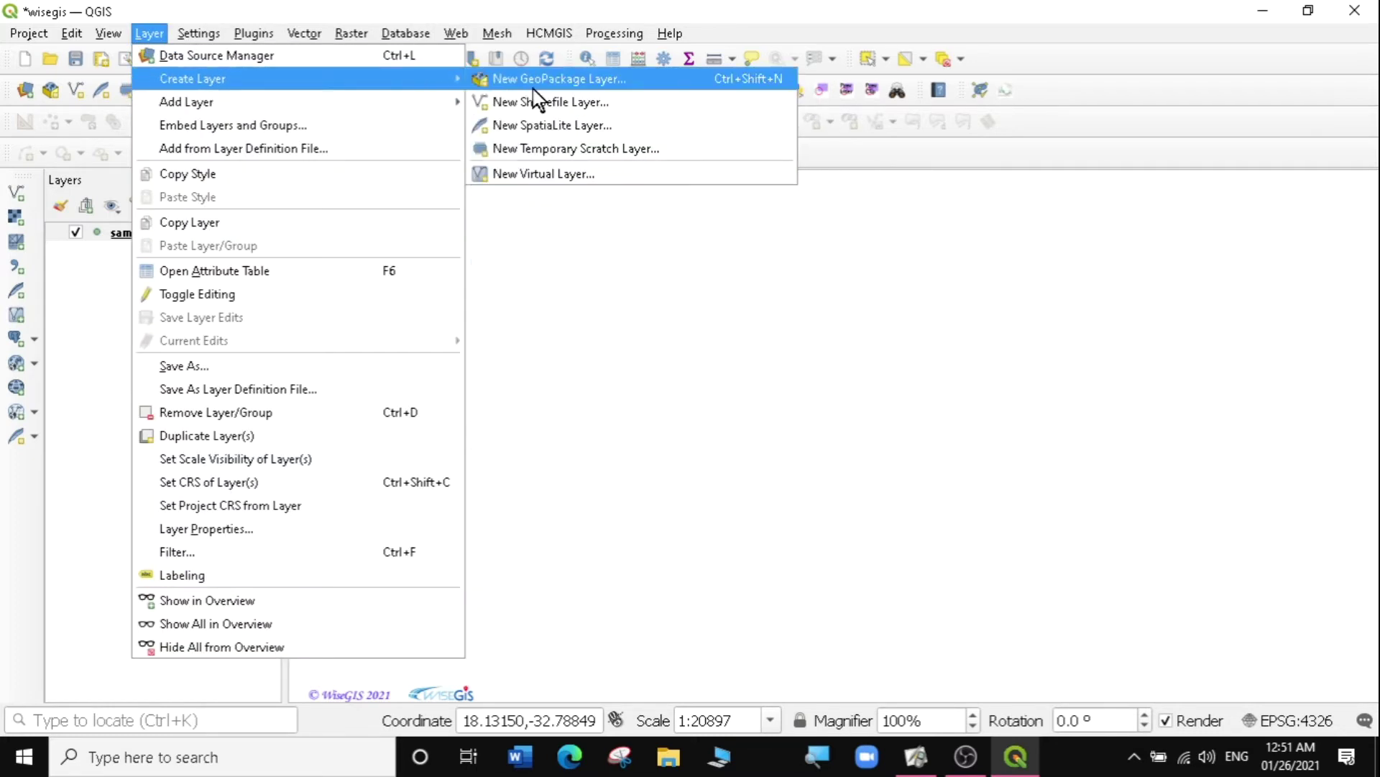
pyautogui.click(545, 130)
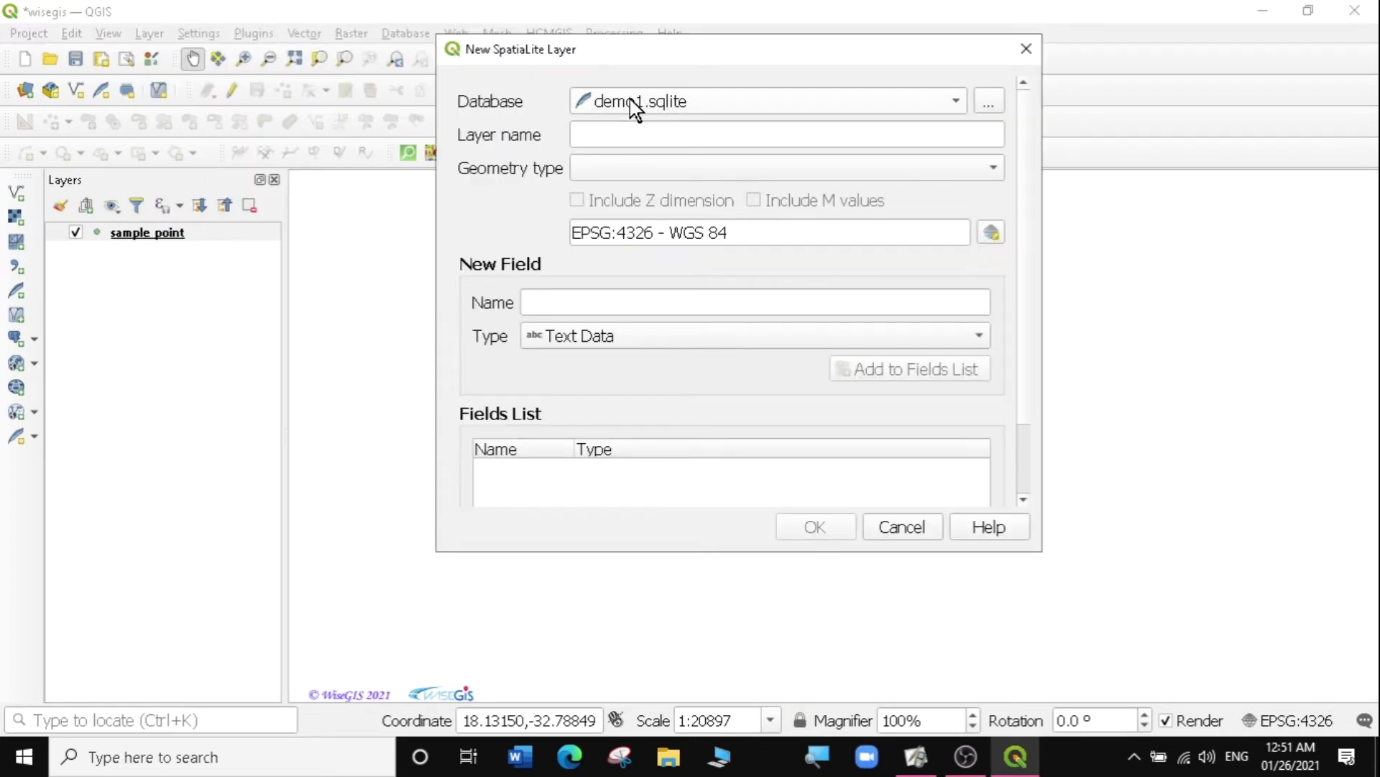
pyautogui.click(956, 103)
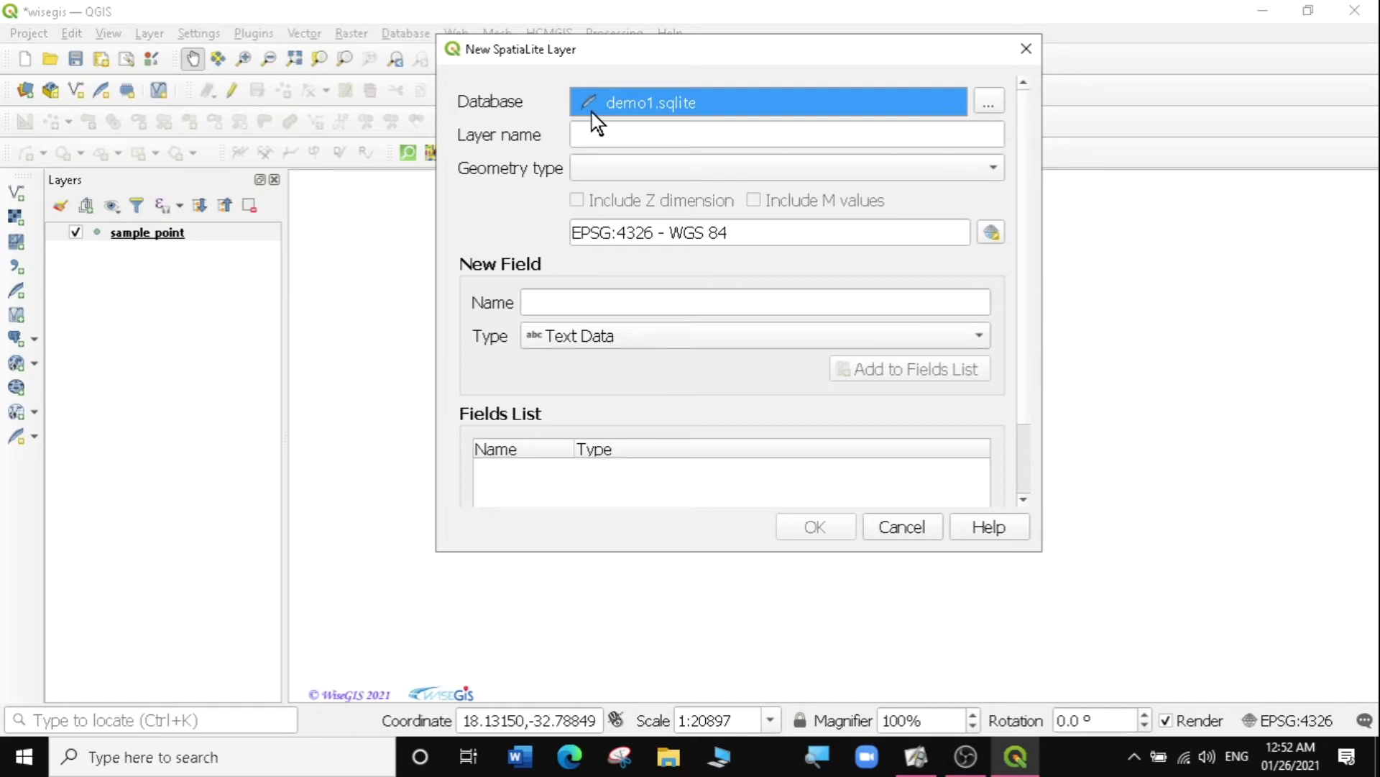
pyautogui.click(515, 101)
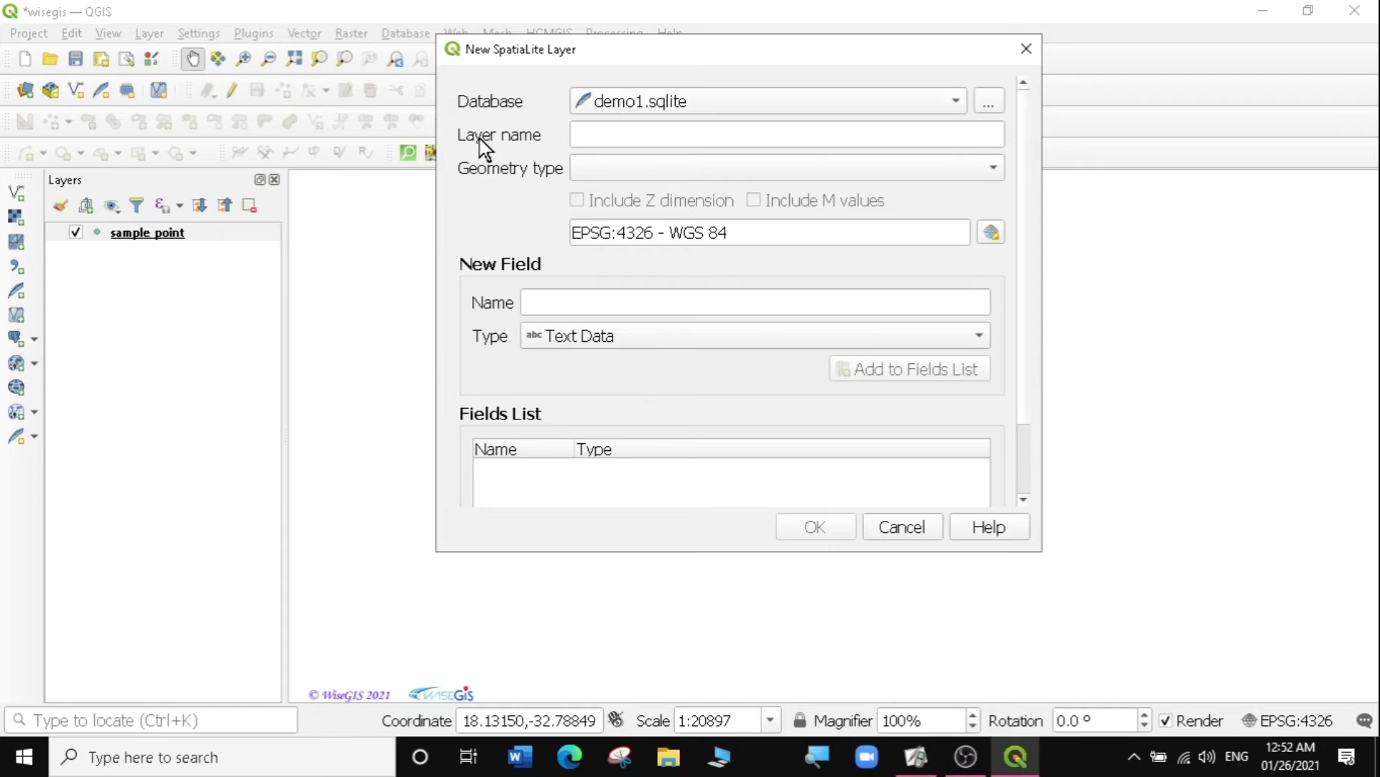
# Step: Name the new layer sample_line and set its geometry type to Line
pyautogui.click(611, 134)
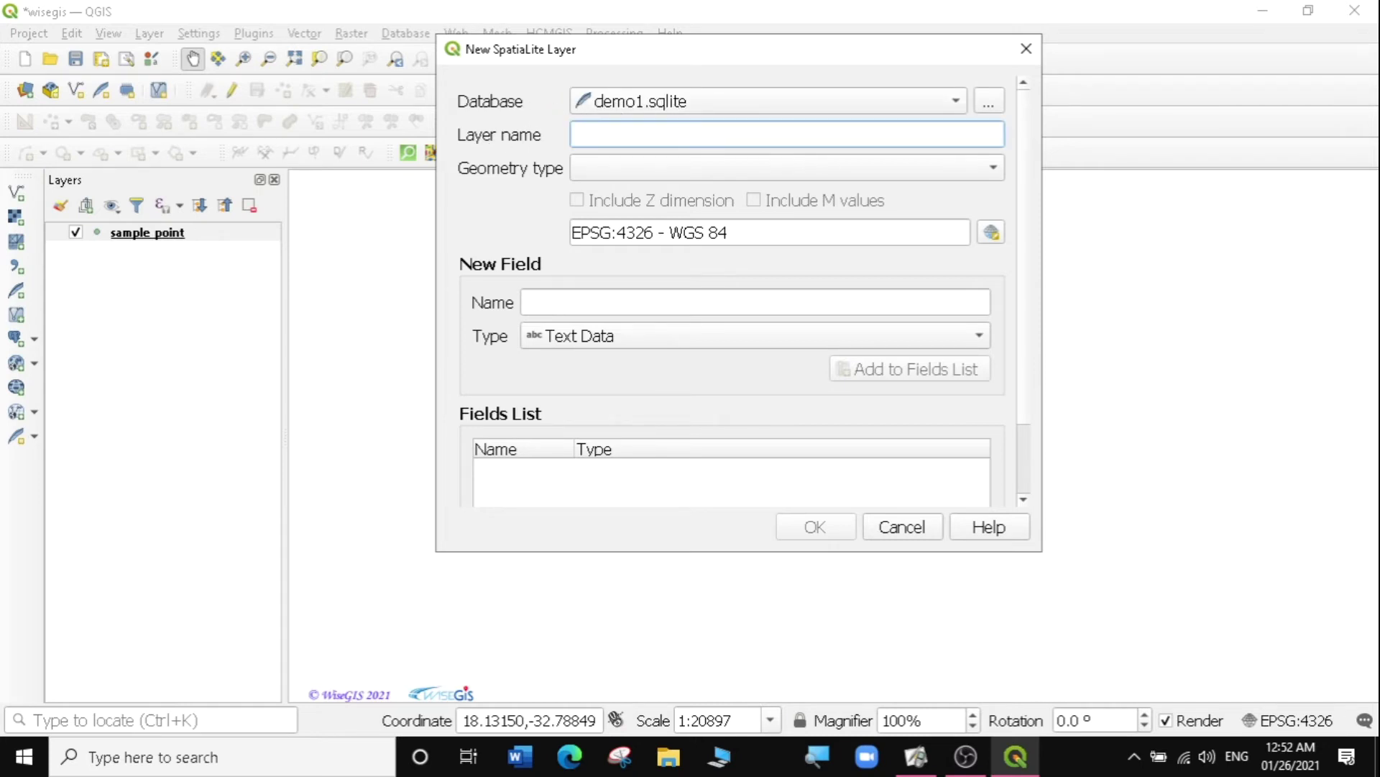
pyautogui.write('sample_l')
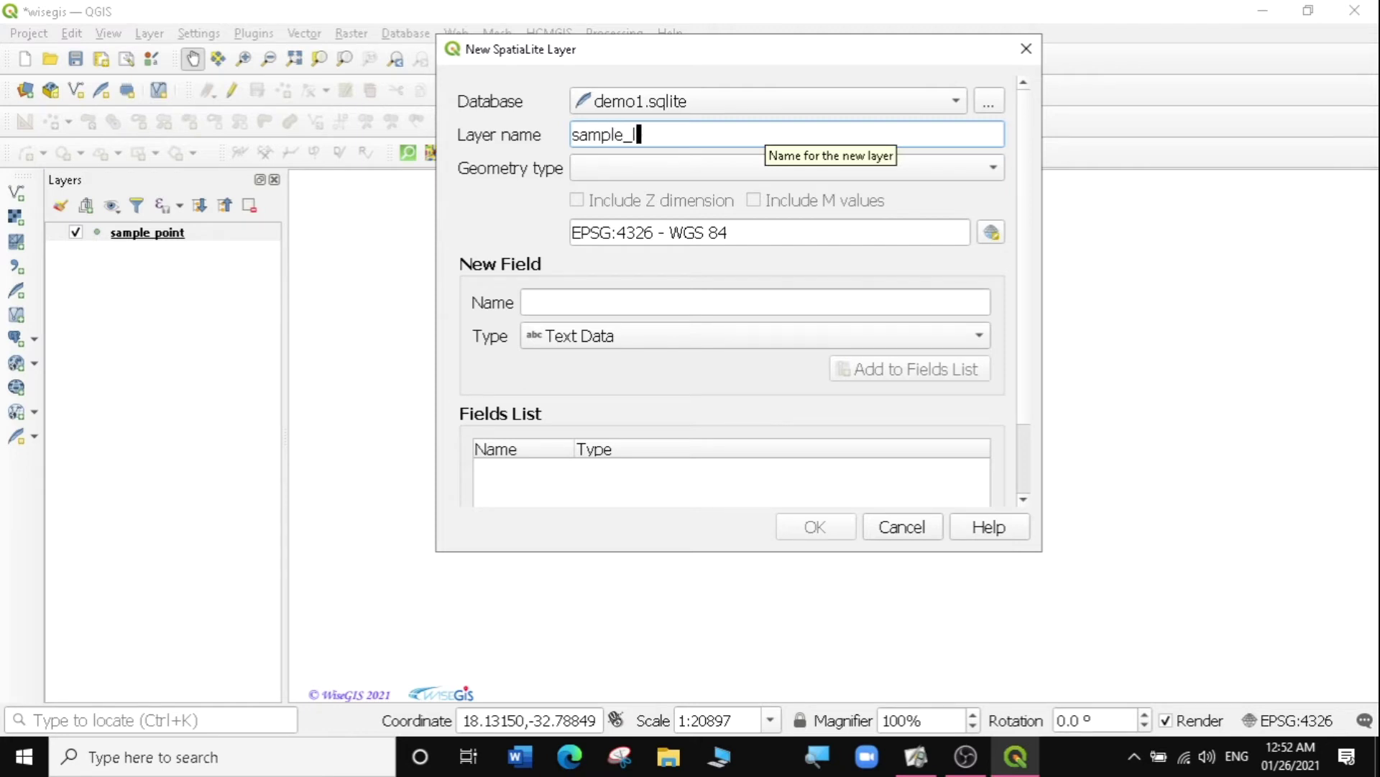
pyautogui.write('ine')
pyautogui.click(680, 169)
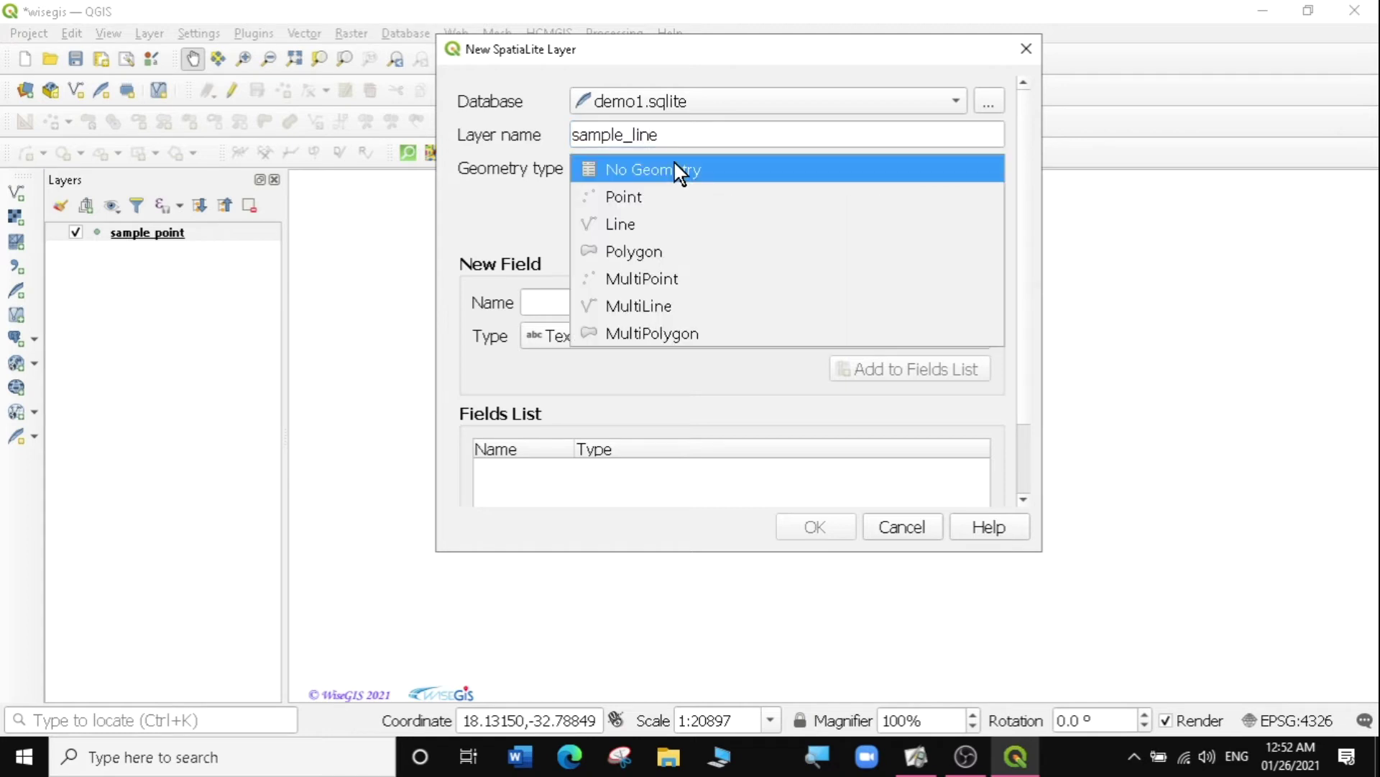
pyautogui.click(642, 200)
pyautogui.click(671, 170)
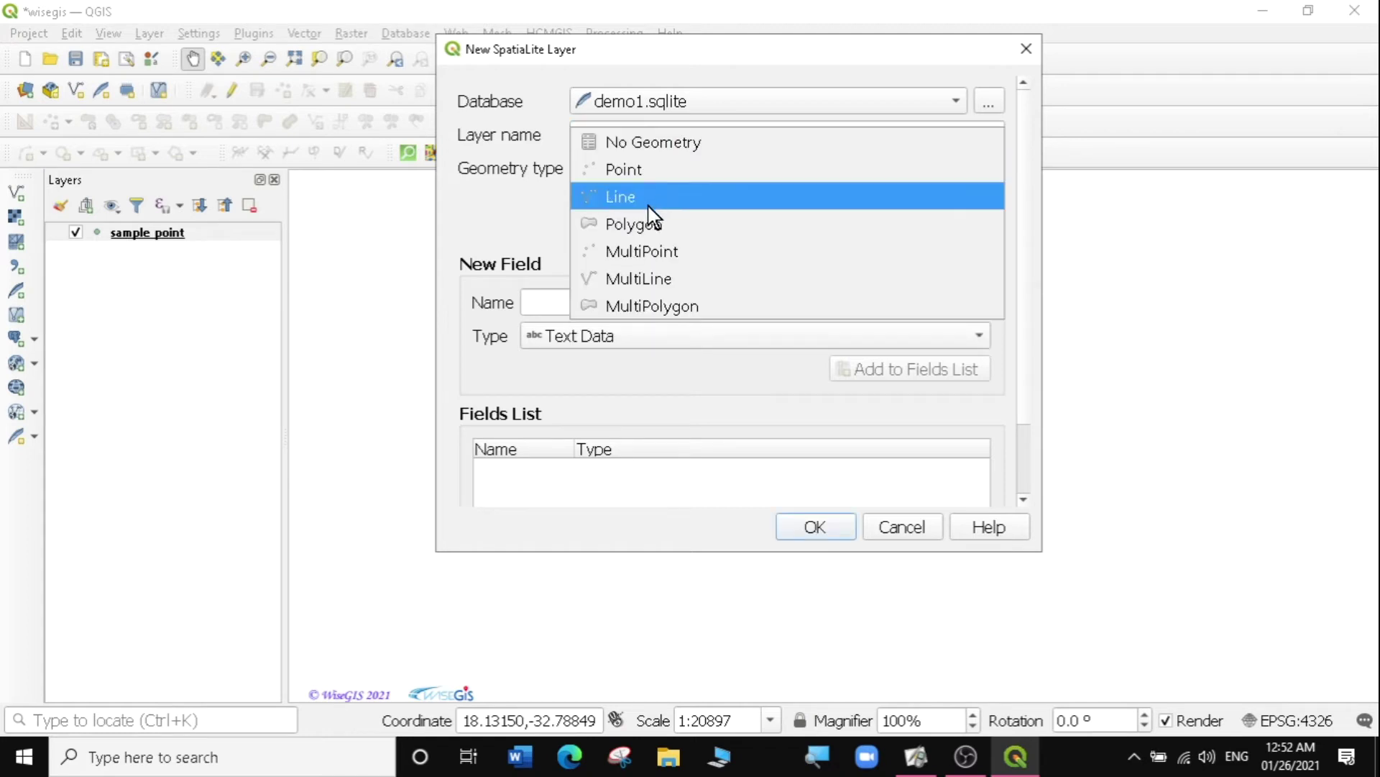
pyautogui.click(645, 195)
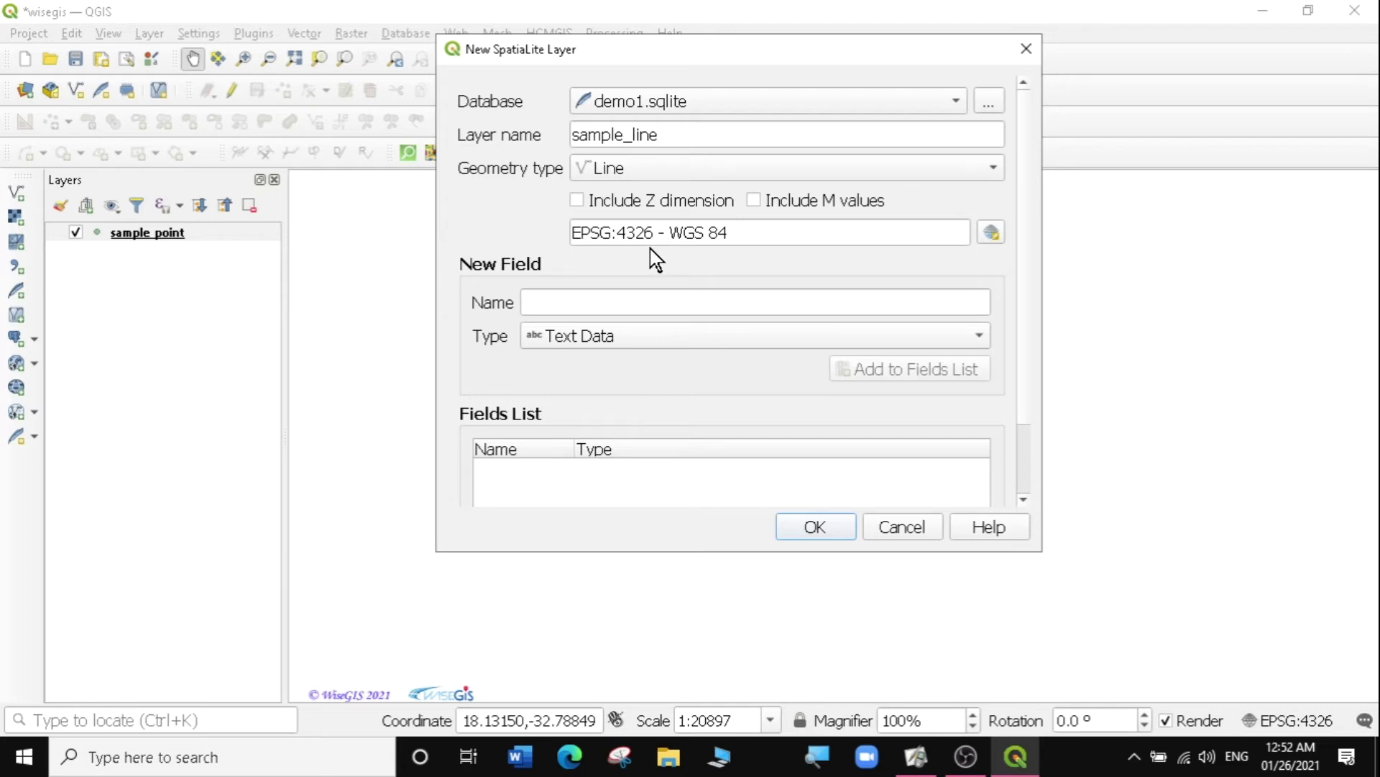
# Step: Add a text field called "name" to the fields of the sample_line layer
pyautogui.click(536, 302)
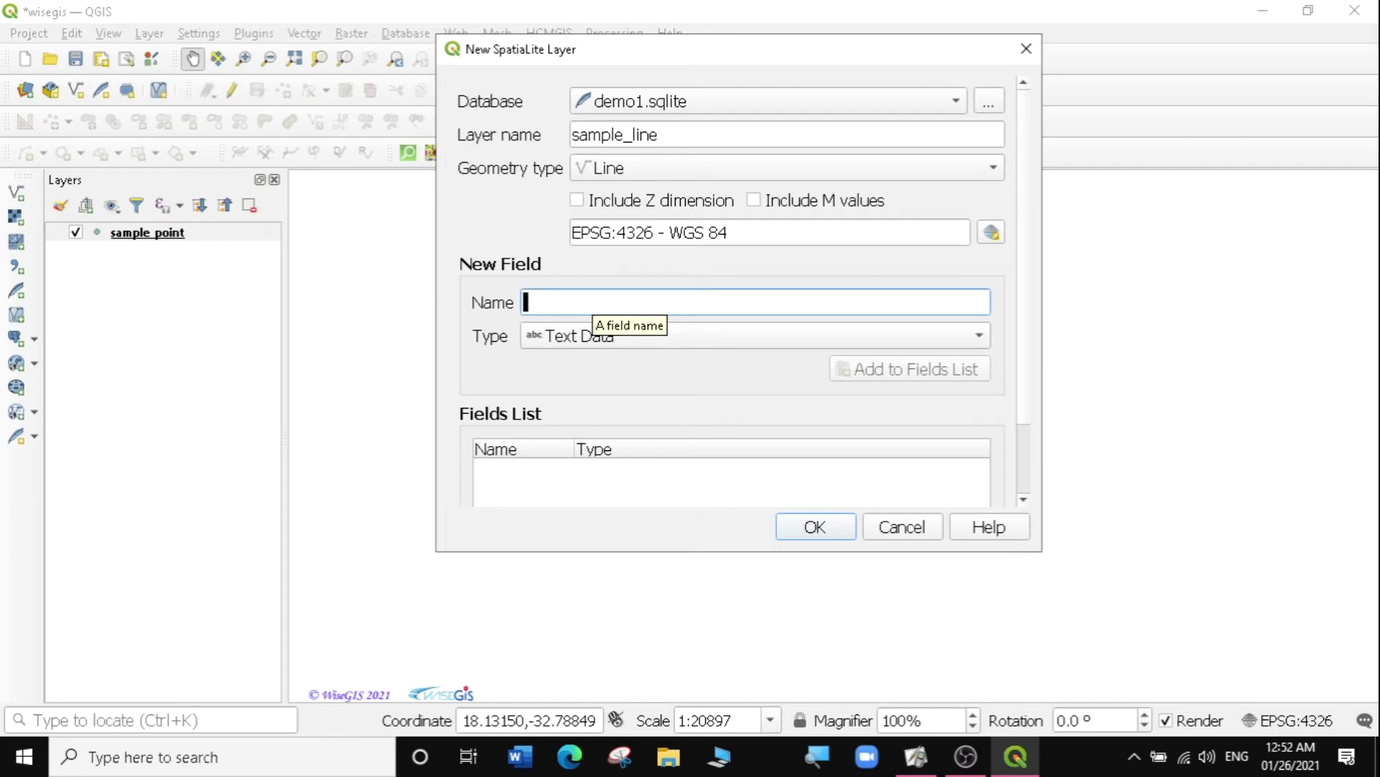
pyautogui.write('name')
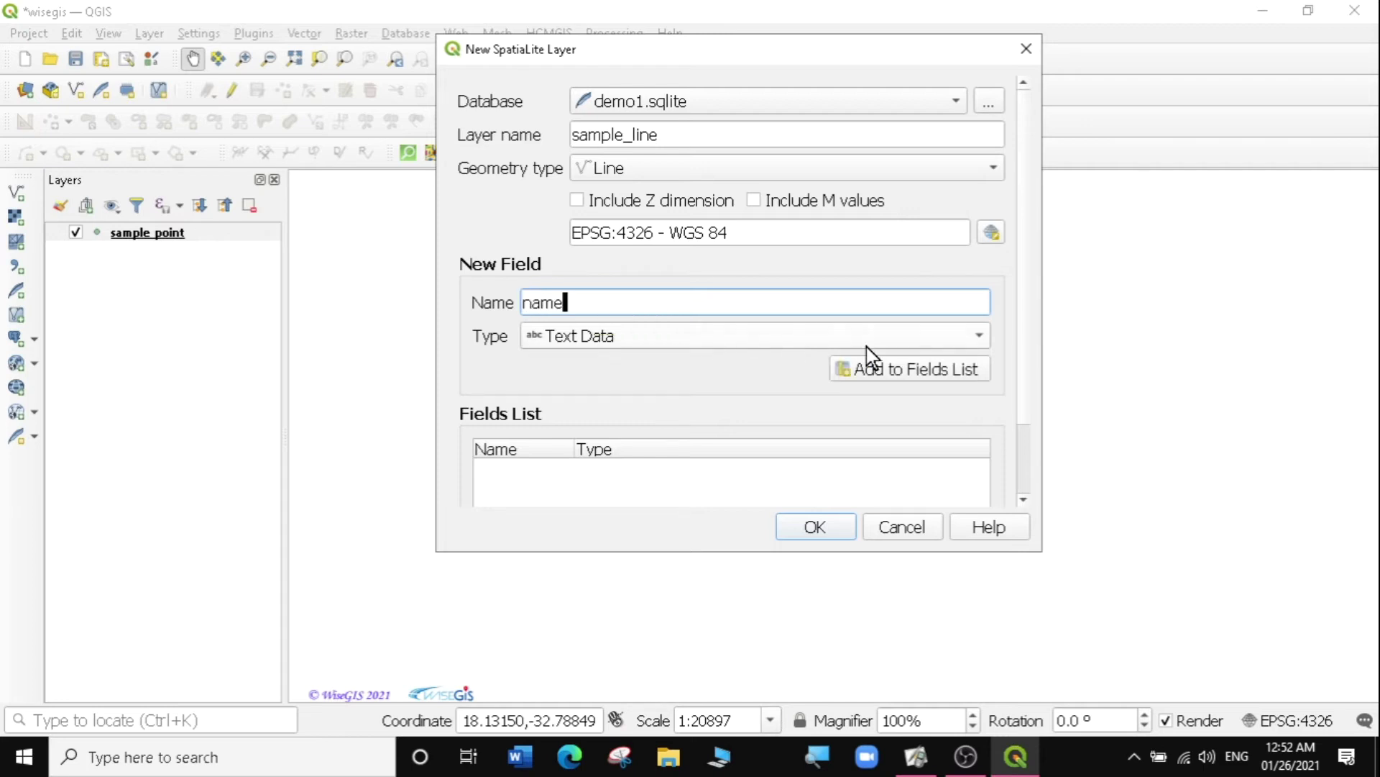
pyautogui.click(878, 369)
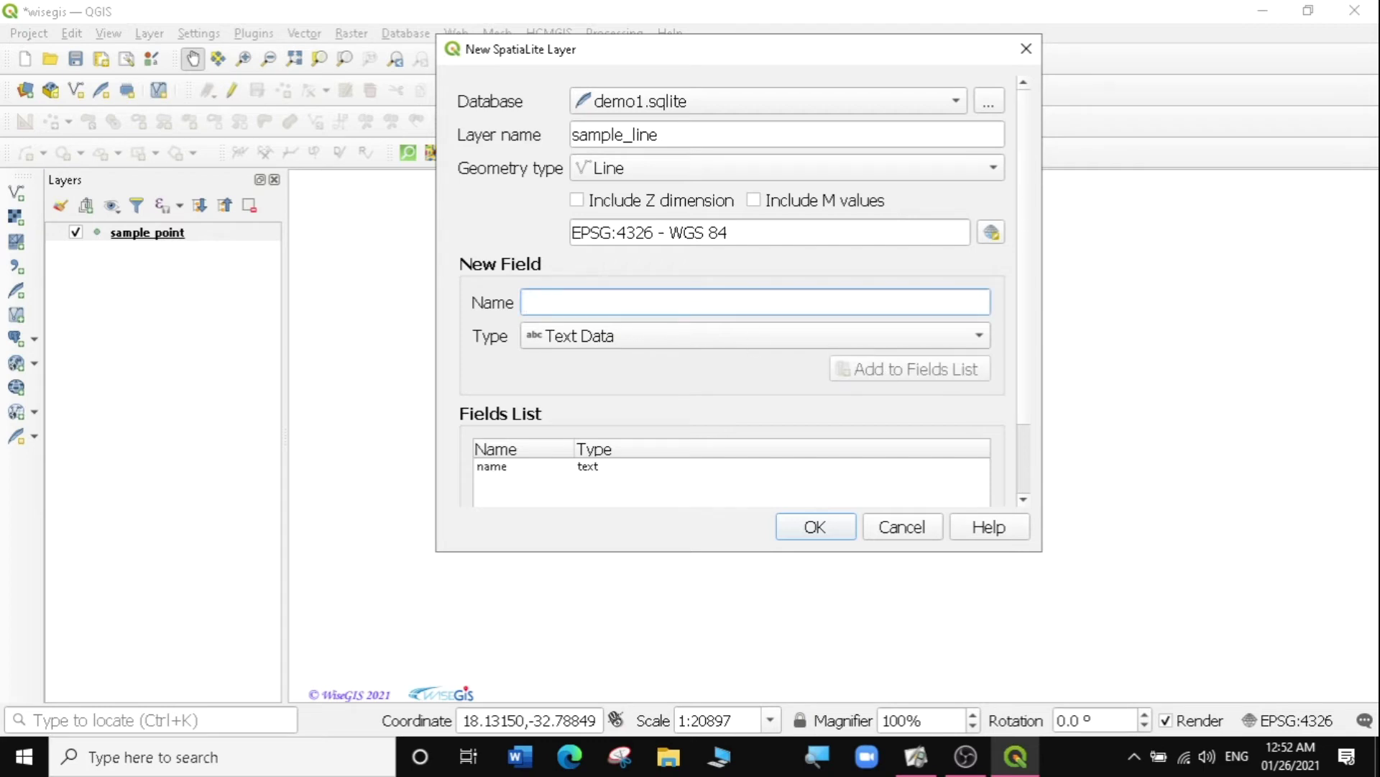
# Step: Add a Decimal Number field called "length" to sample_line and create the layer
pyautogui.write('length')
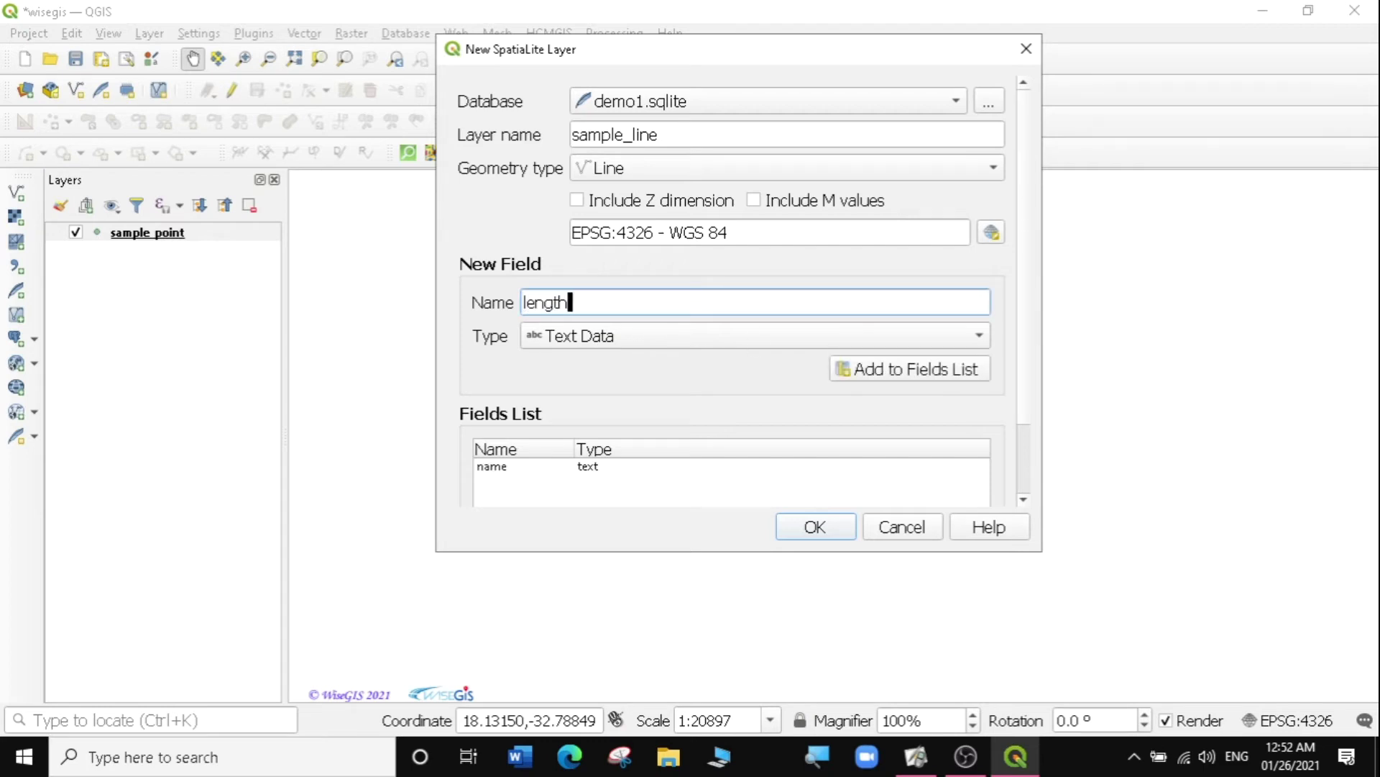
pyautogui.click(719, 336)
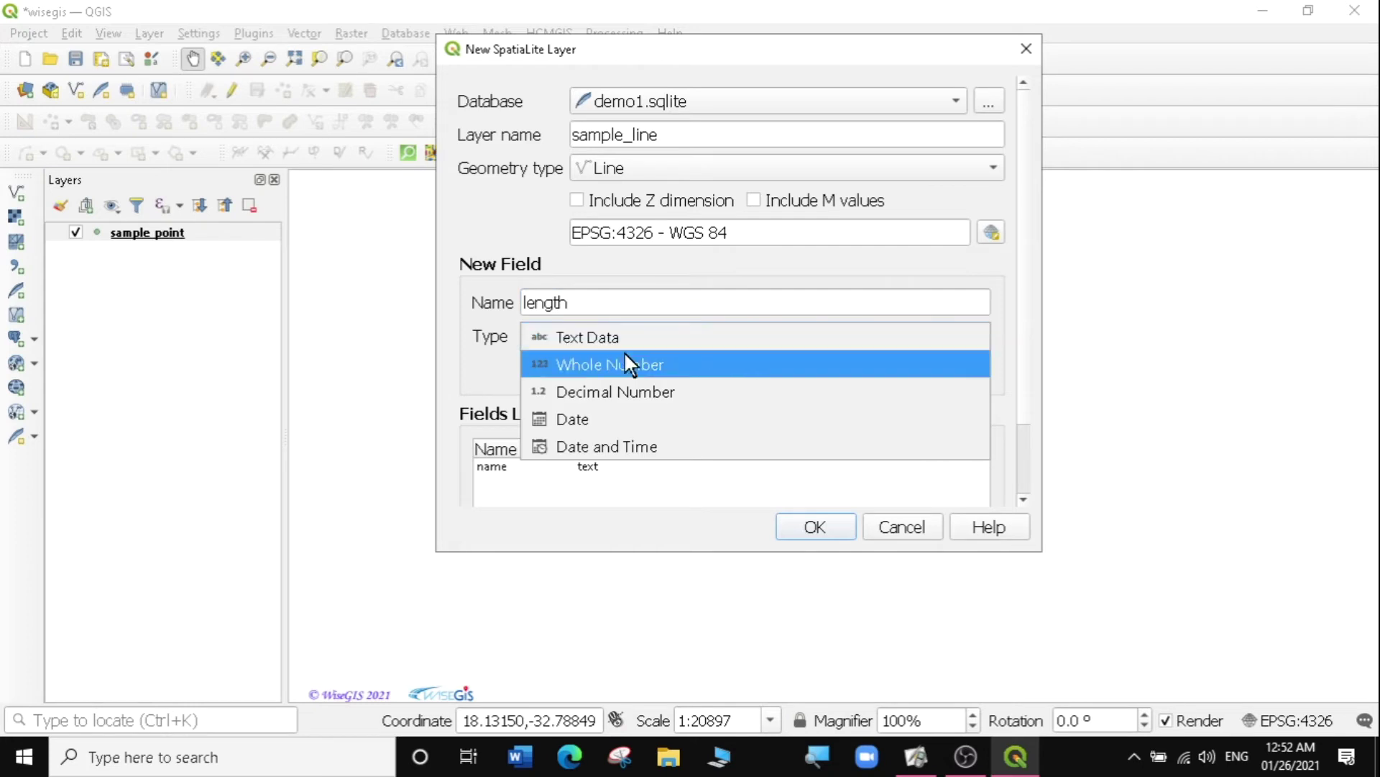
pyautogui.click(607, 365)
pyautogui.click(607, 337)
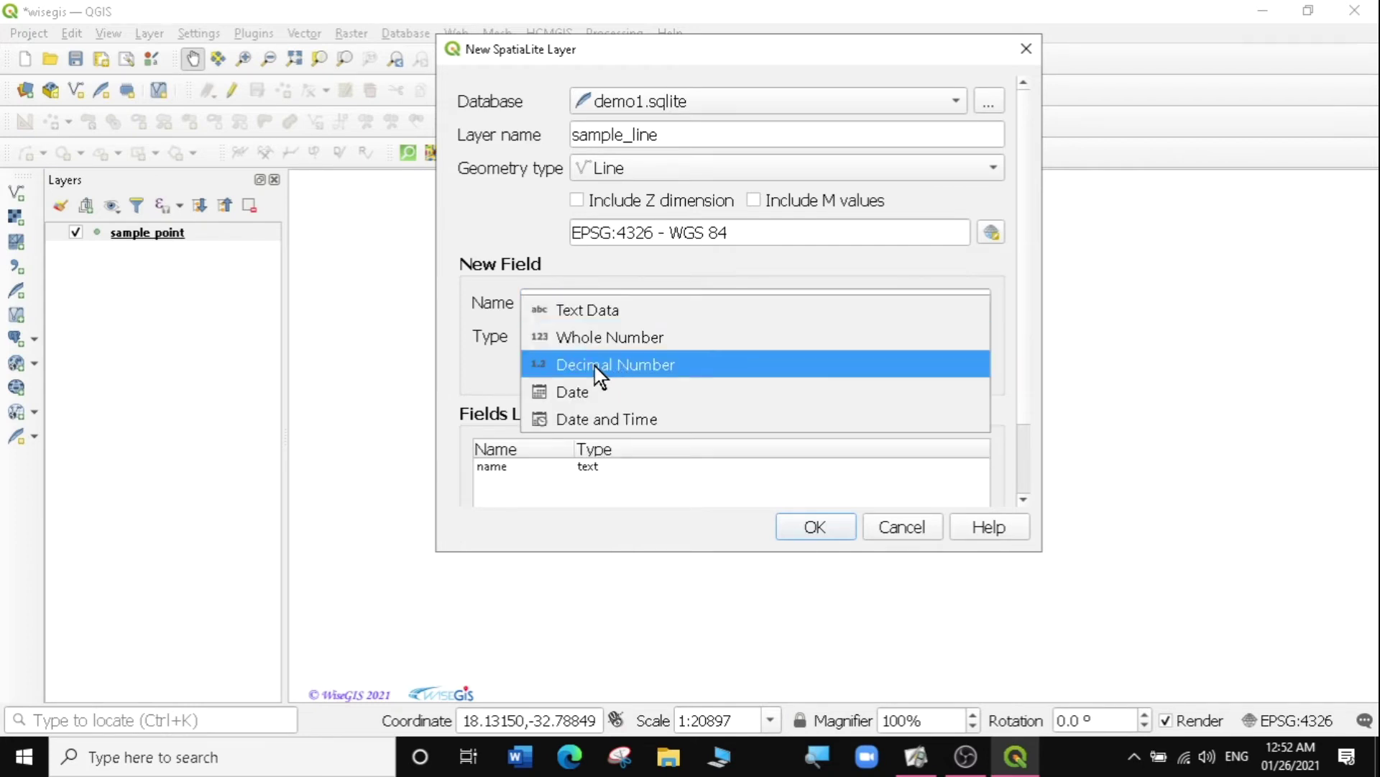
pyautogui.click(607, 364)
pyautogui.click(900, 371)
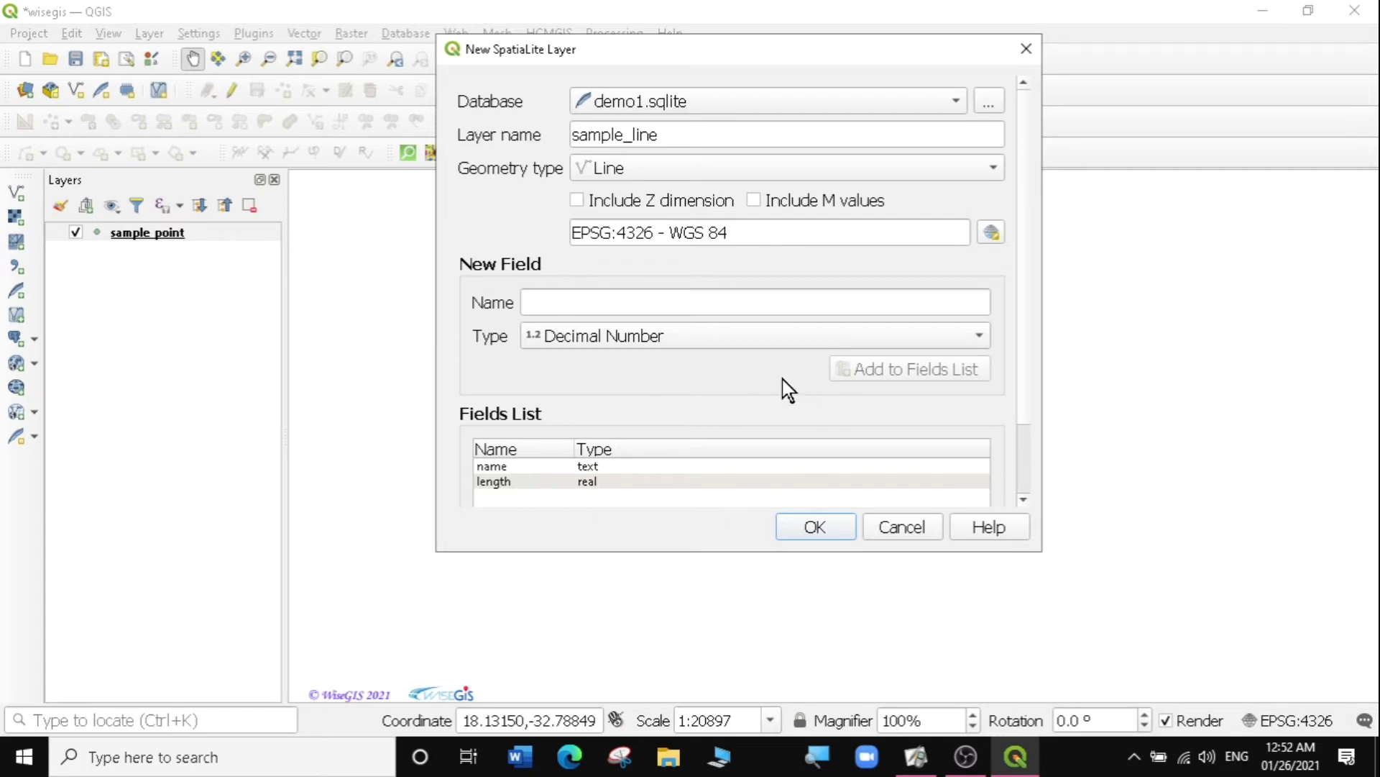
pyautogui.click(818, 529)
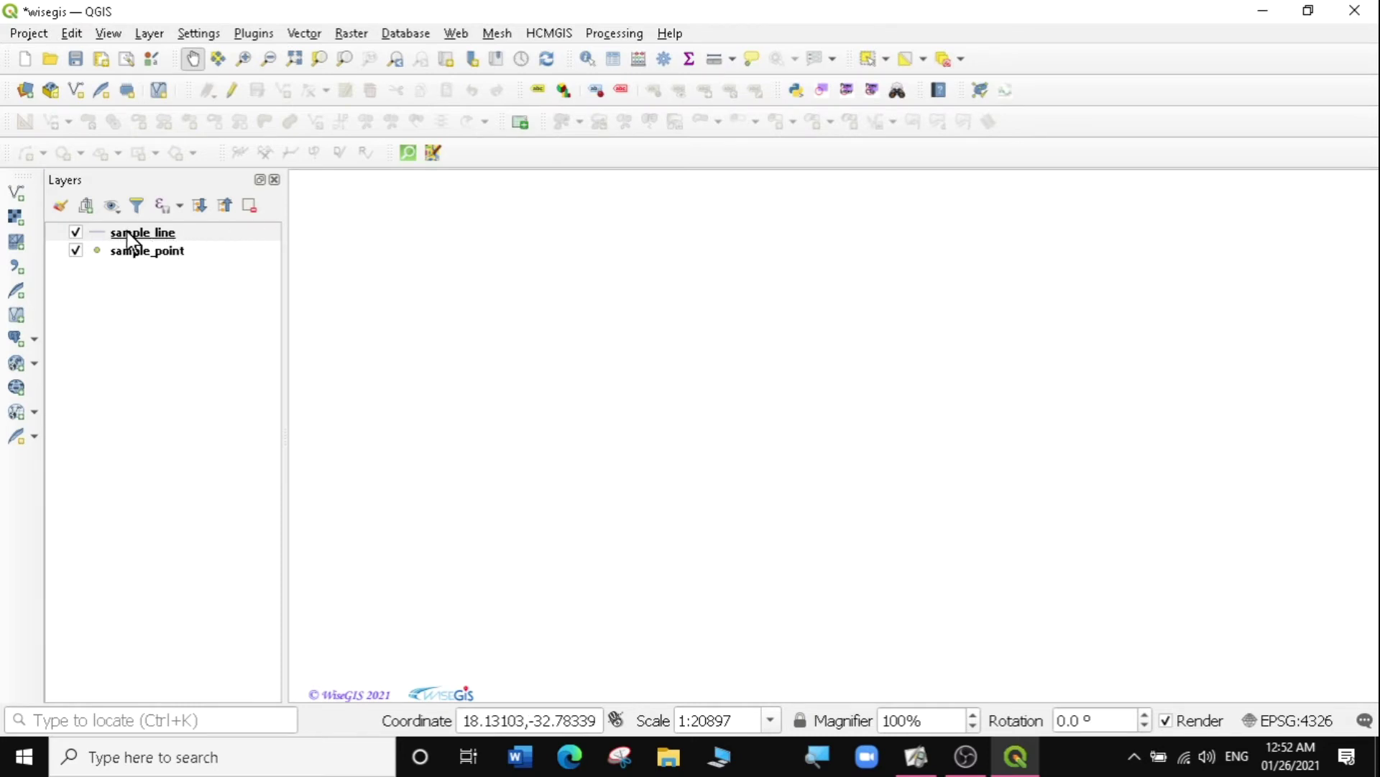
# Step: Start another new SpatiaLite layer in demo1.sqlite, named sample_Polygon, with geometry type Polygon
pyautogui.click(149, 32)
pyautogui.moveTo(173, 82)
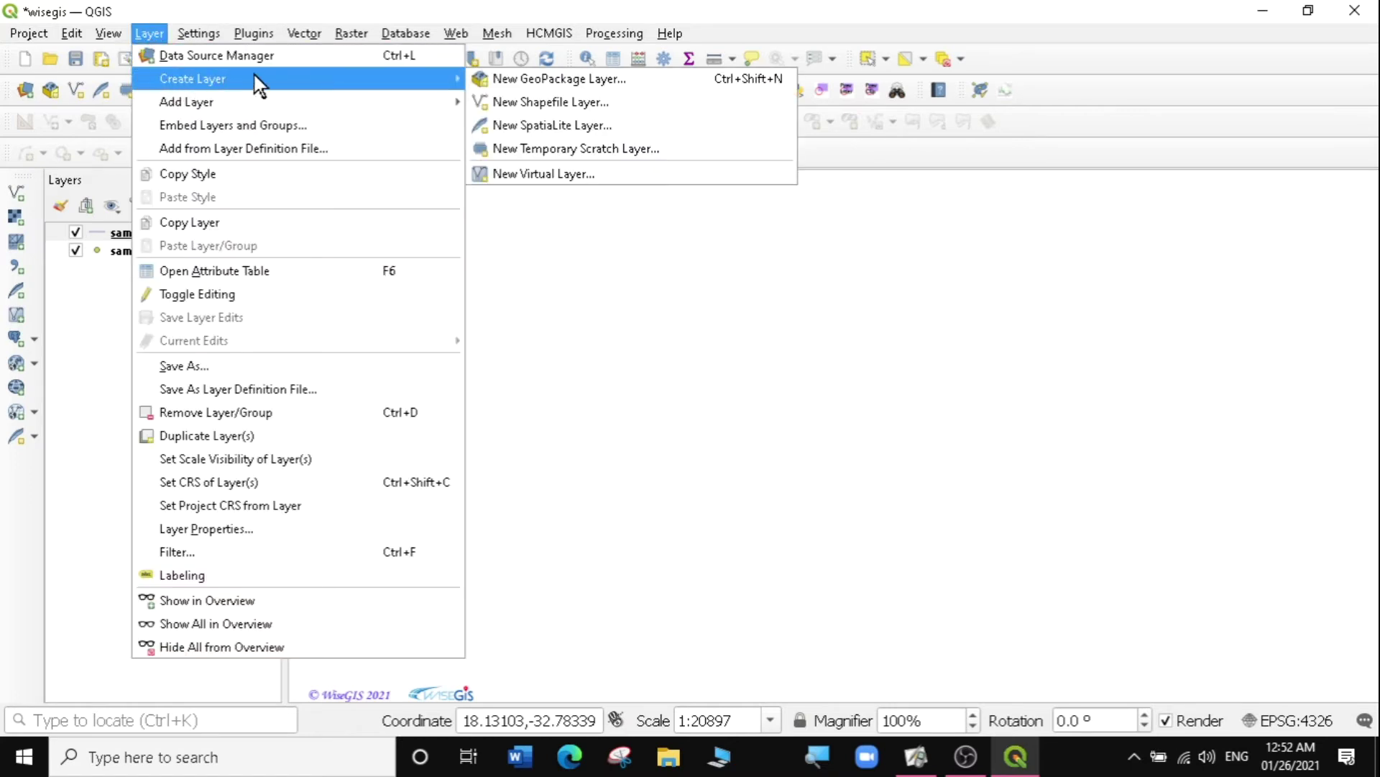
pyautogui.click(575, 129)
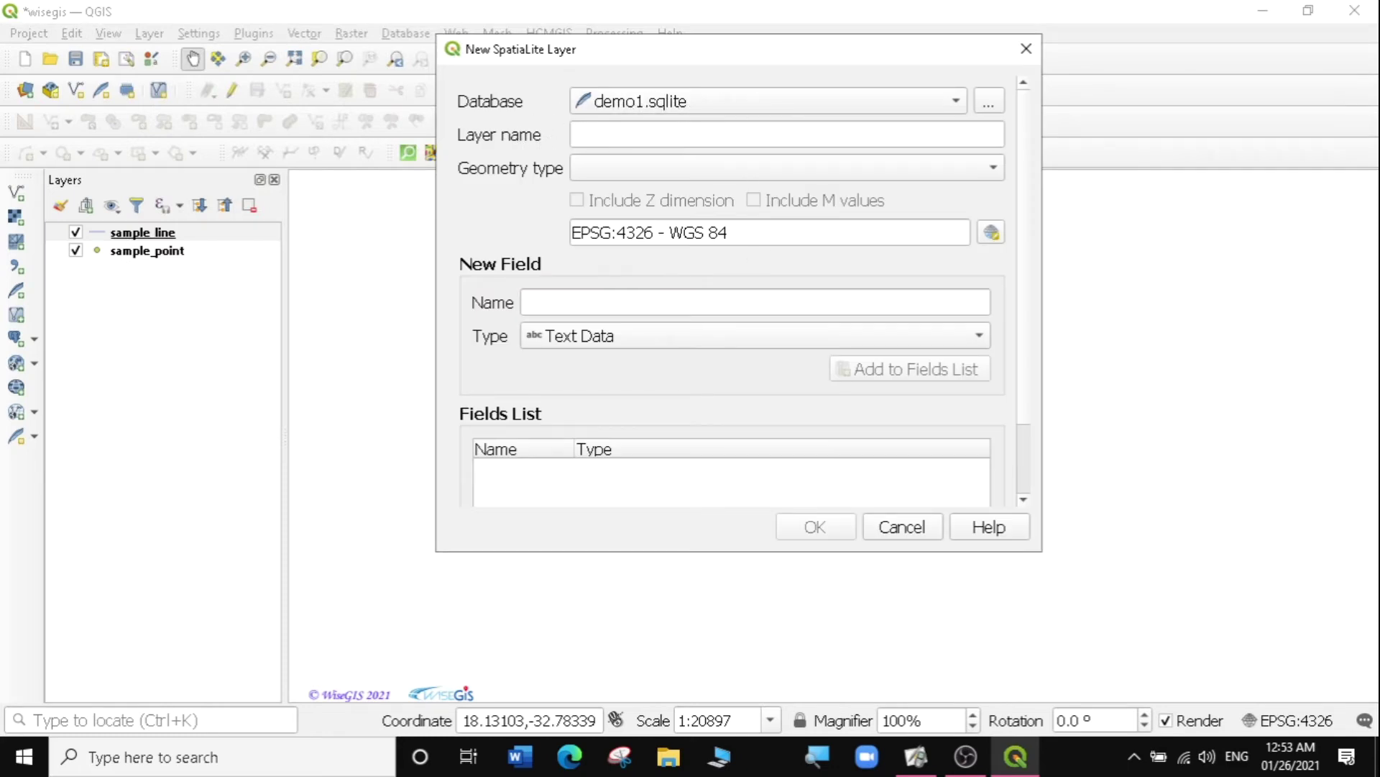
pyautogui.click(575, 134)
pyautogui.write('sample')
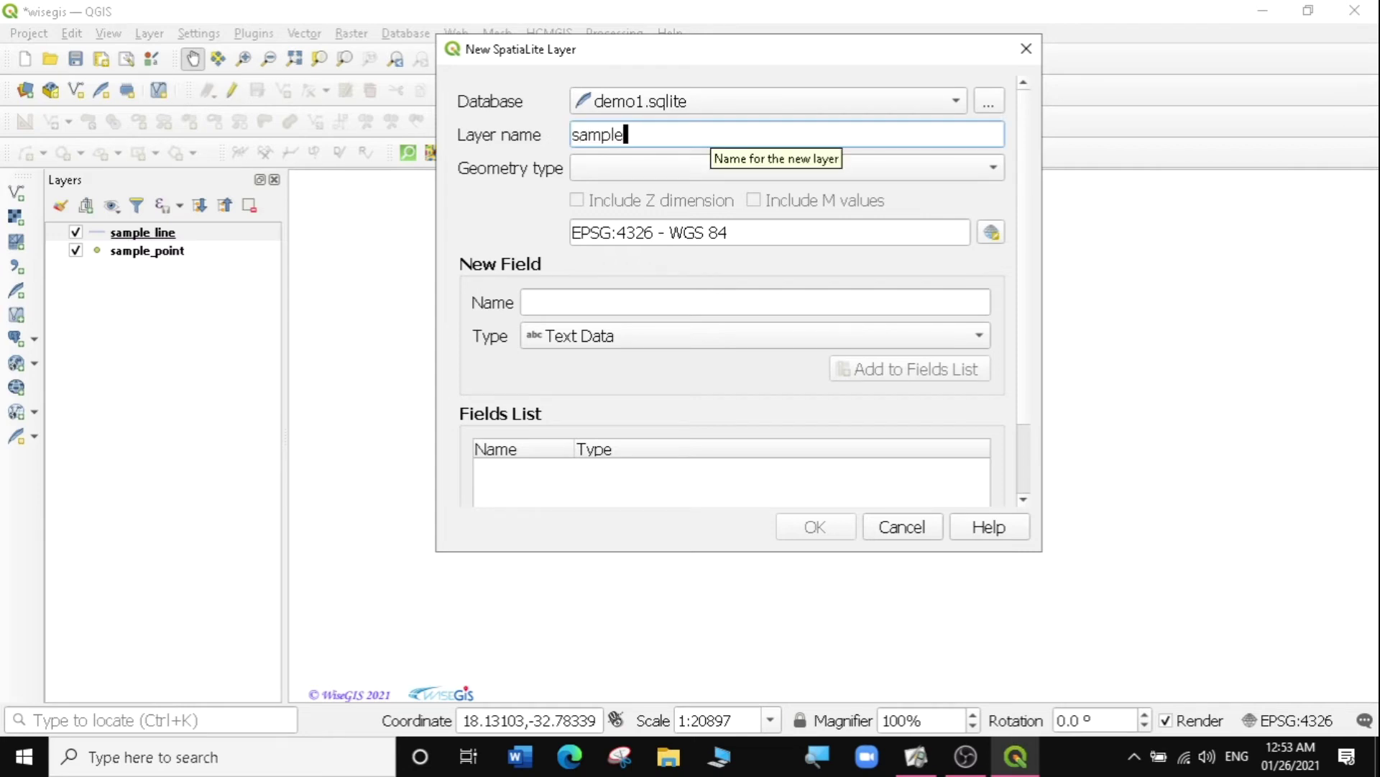
pyautogui.write('_Polygon')
pyautogui.click(618, 169)
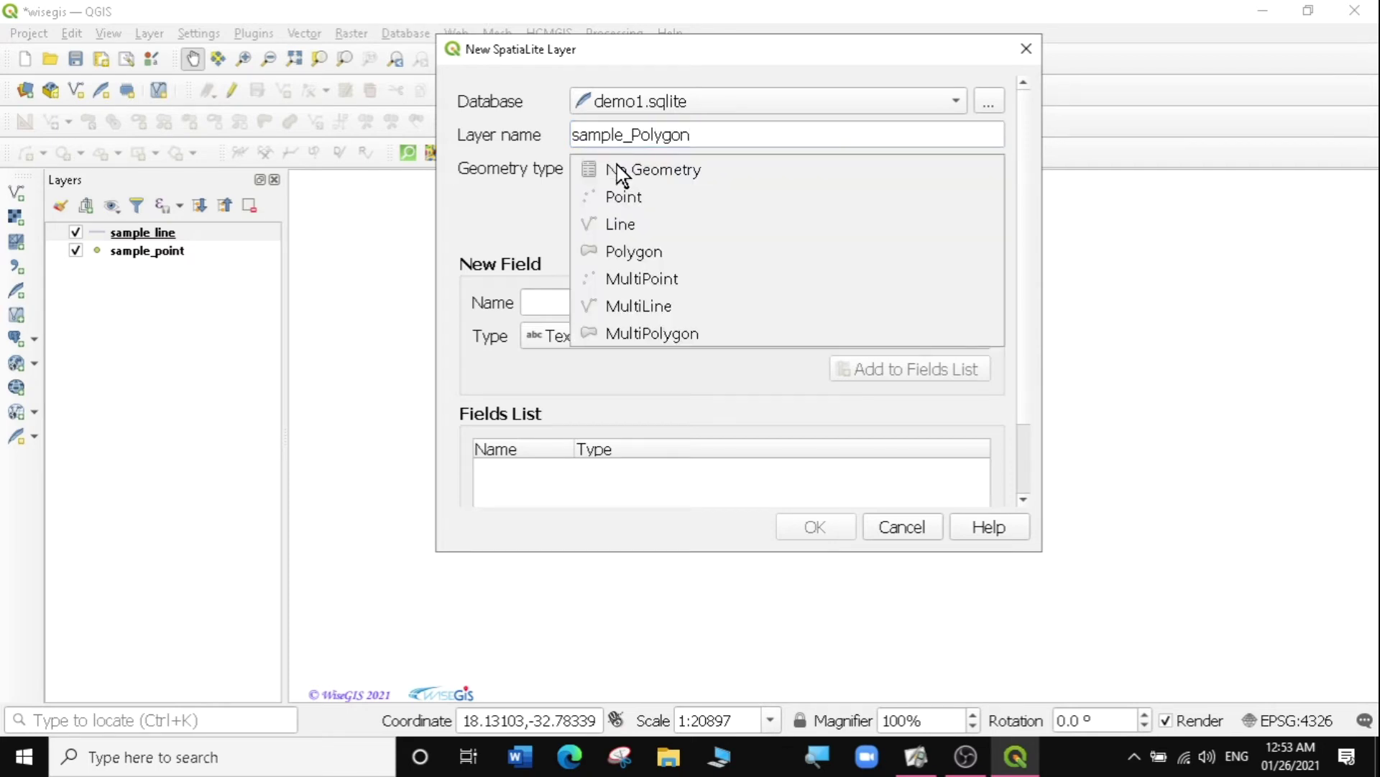
pyautogui.click(639, 250)
pyautogui.click(696, 169)
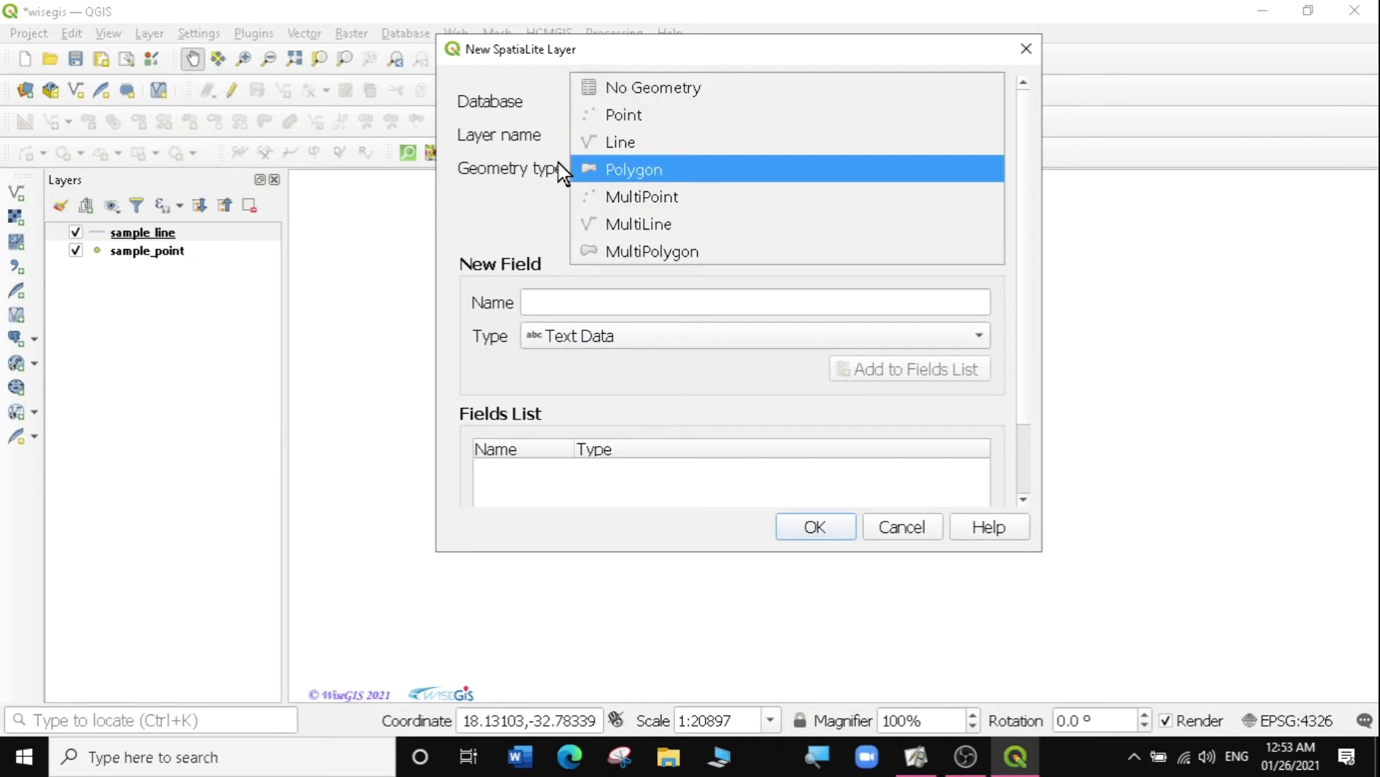
pyautogui.click(576, 169)
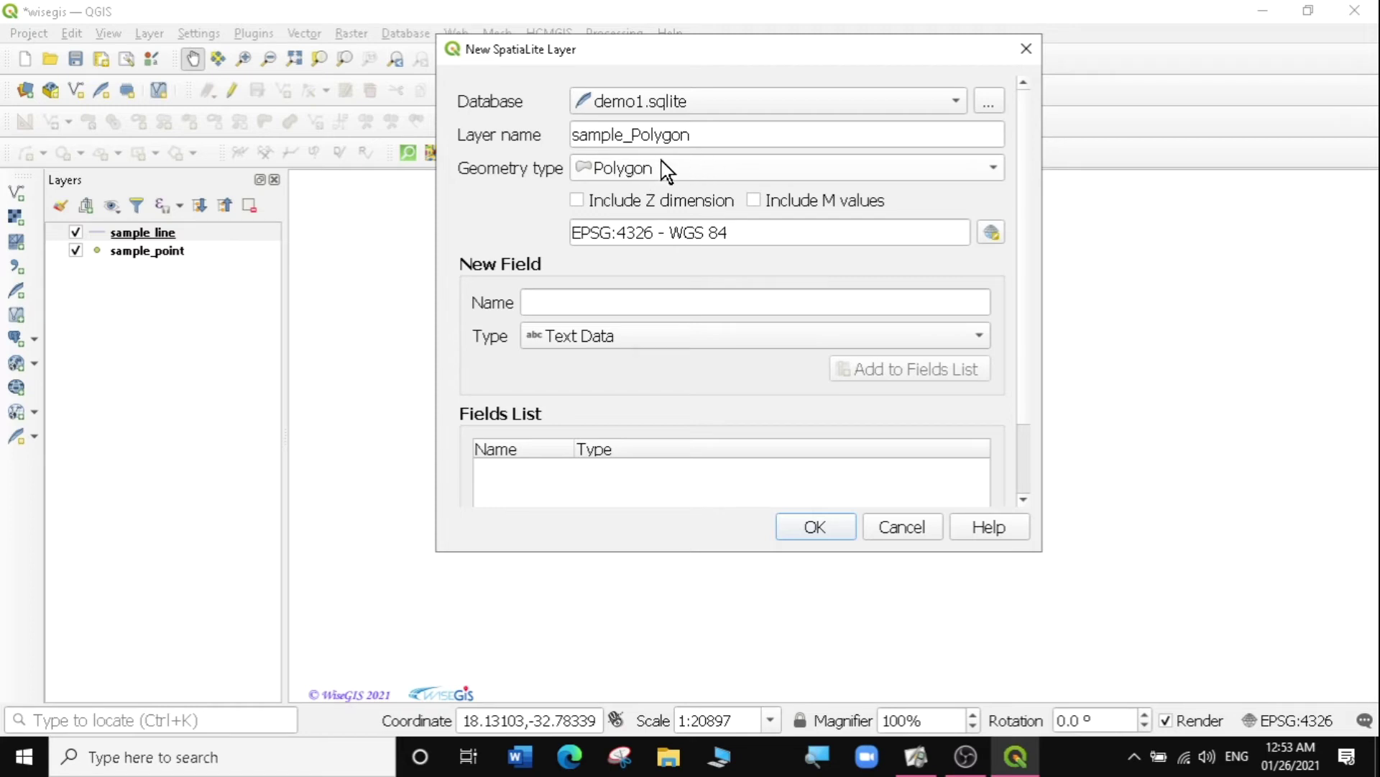
# Step: Add the text fields "name" and "type" to the sample_Polygon layer and create the layer
pyautogui.click(525, 302)
pyautogui.write('name')
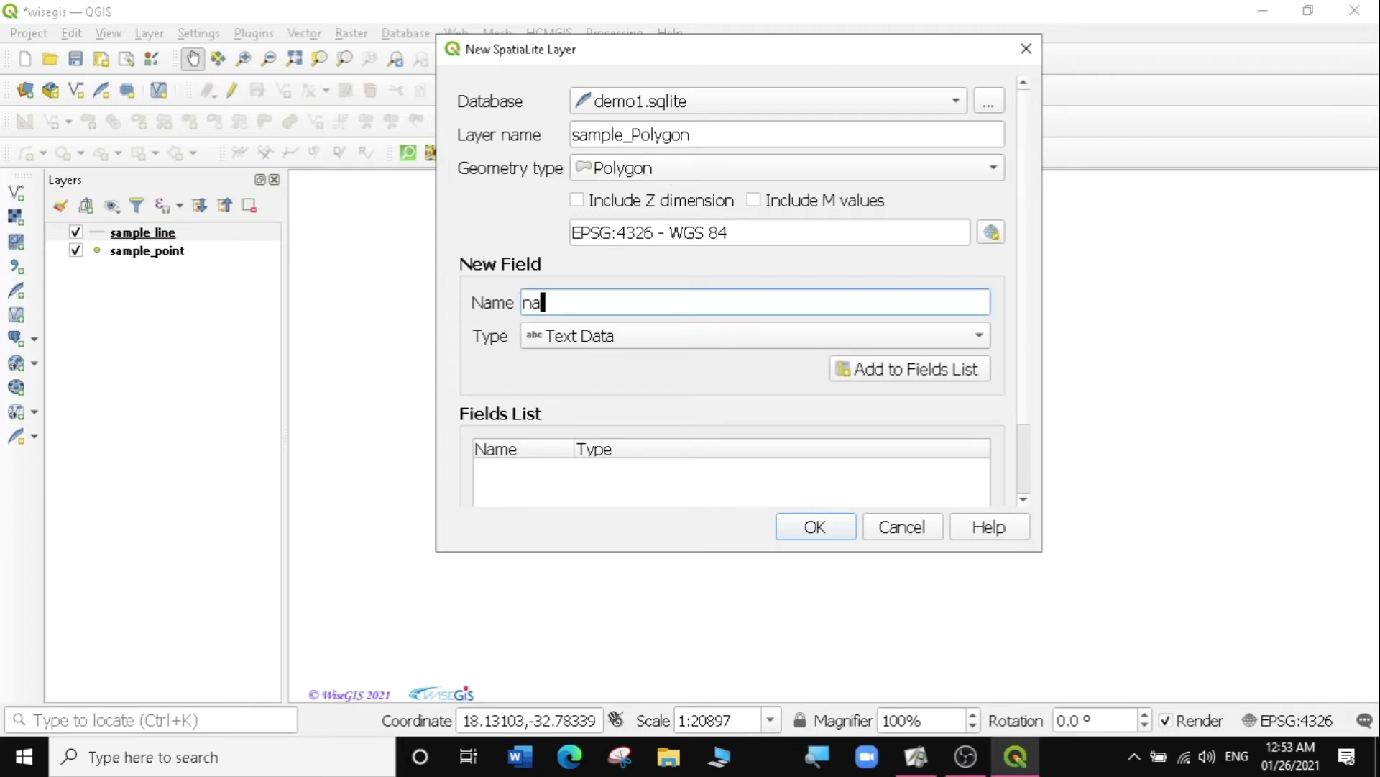
pyautogui.click(620, 338)
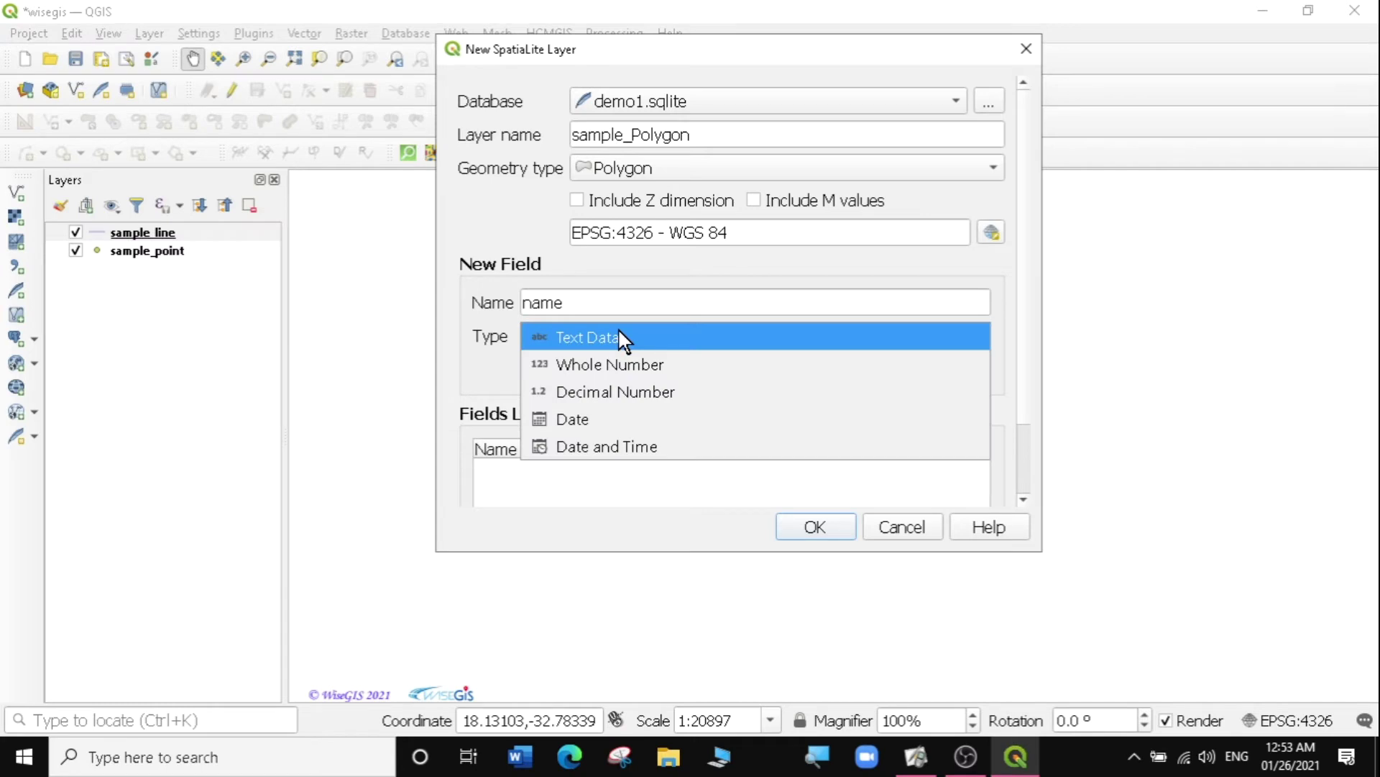
pyautogui.click(618, 337)
pyautogui.click(900, 372)
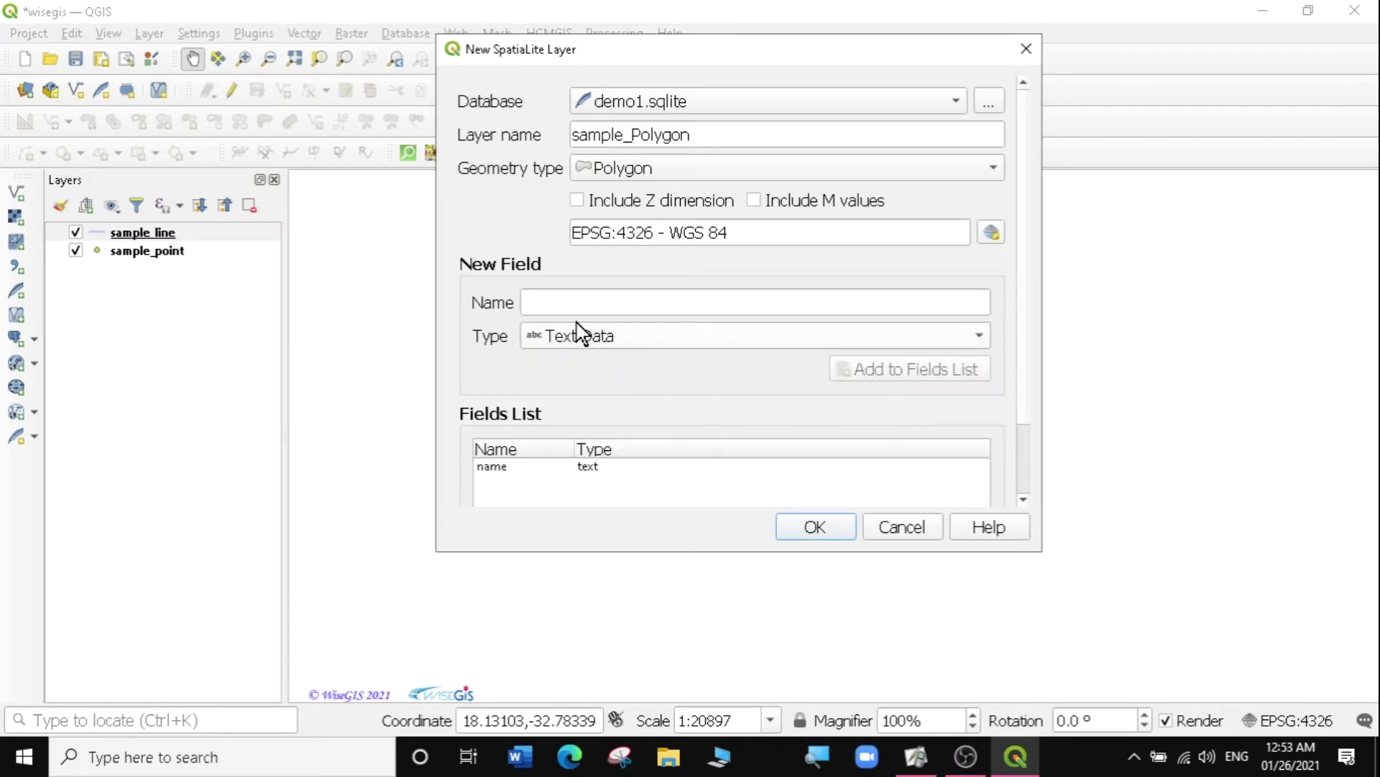
pyautogui.click(575, 302)
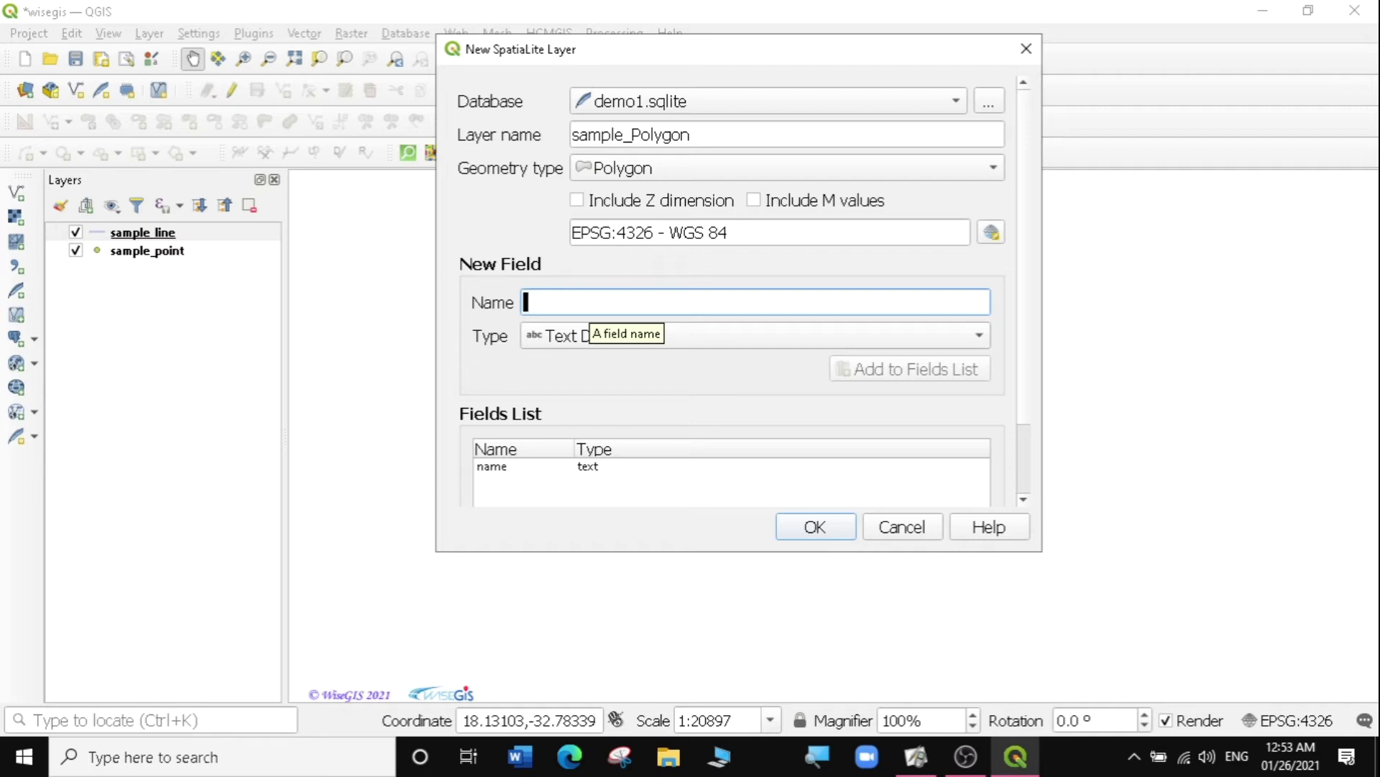
pyautogui.write('type')
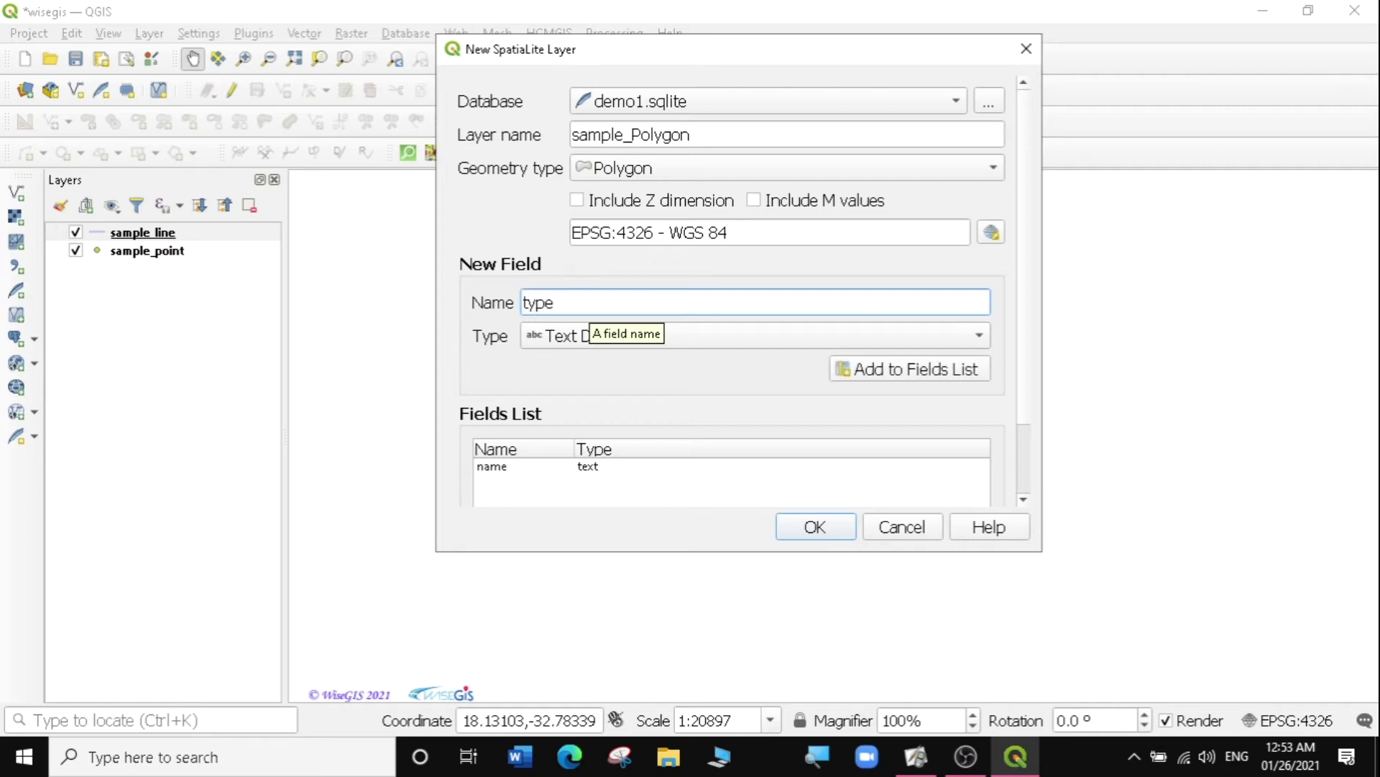
pyautogui.click(864, 367)
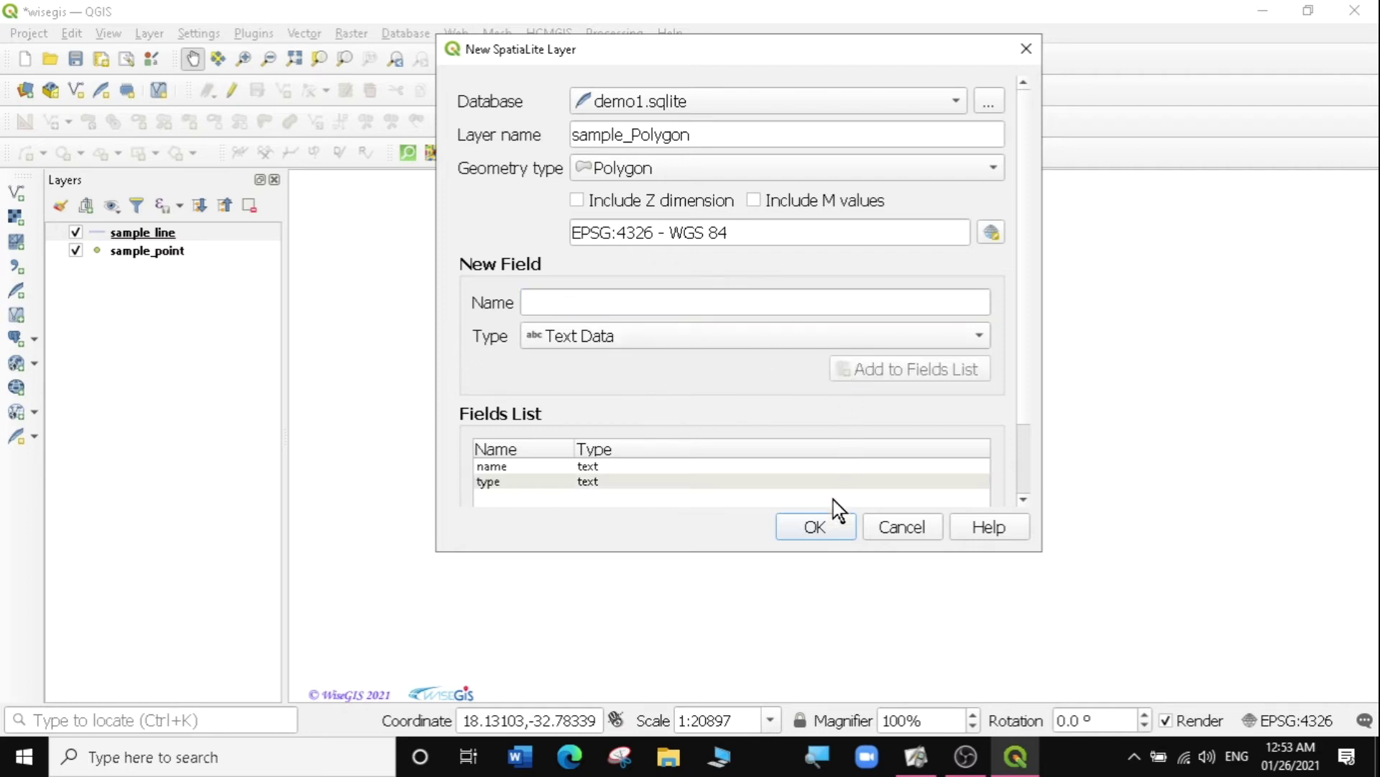
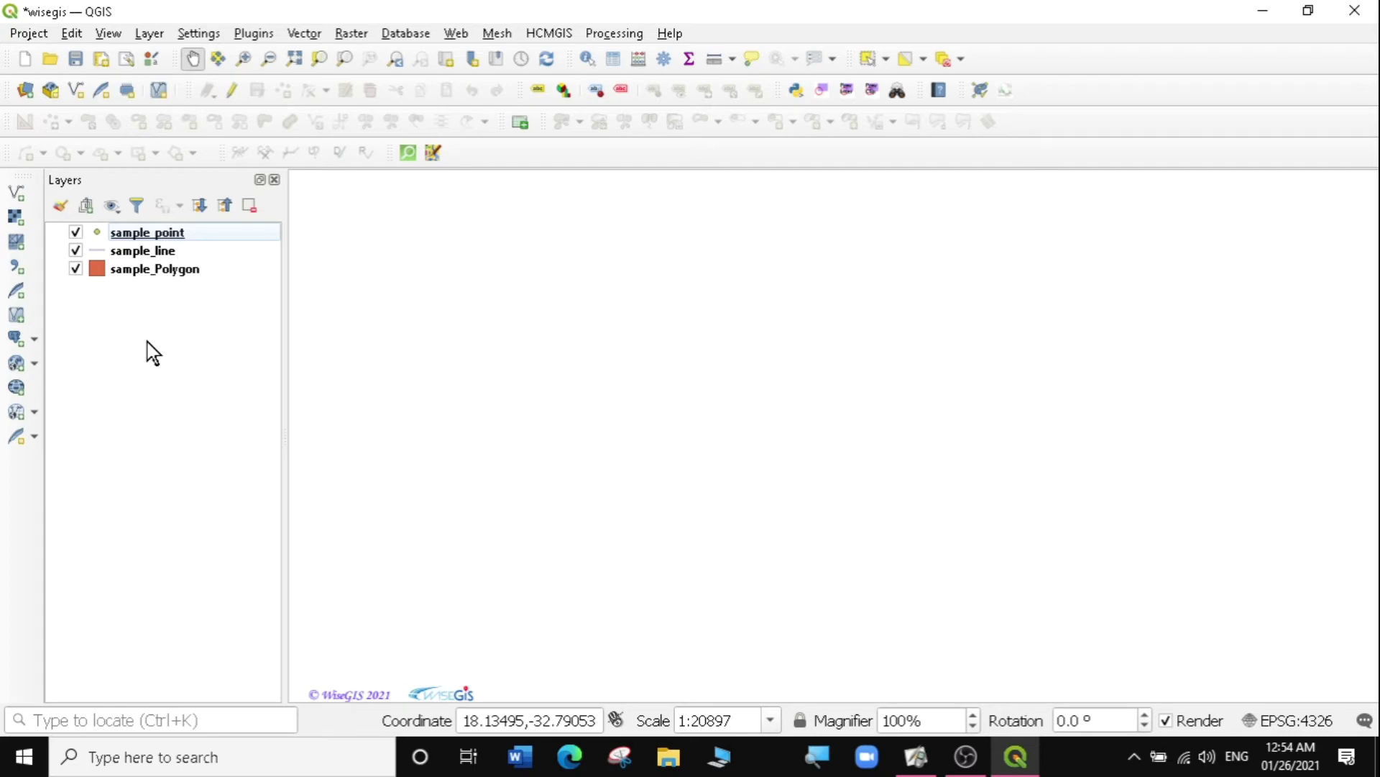
# Step: Examine the fields in the sample_point layer's attribute table and close it
pyautogui.moveTo(135, 237)
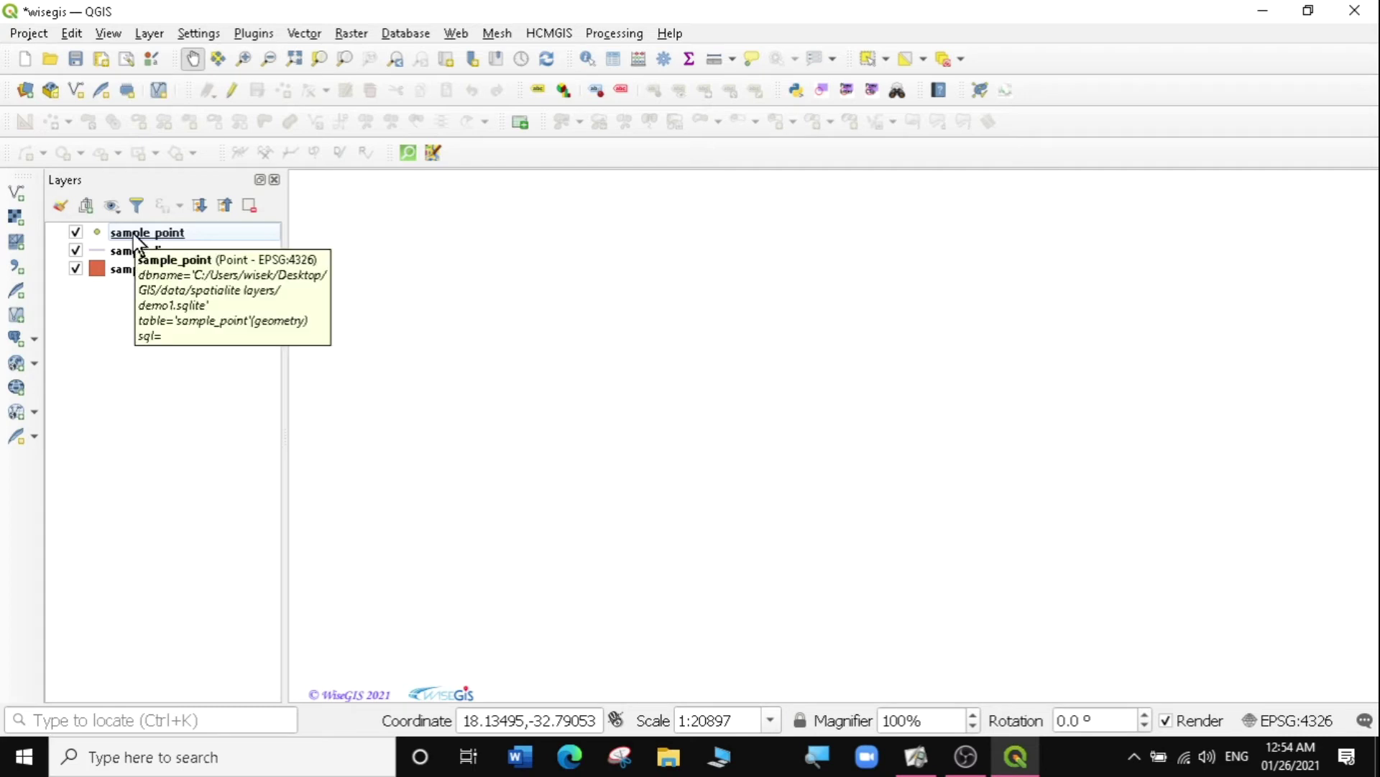
pyautogui.click(137, 236)
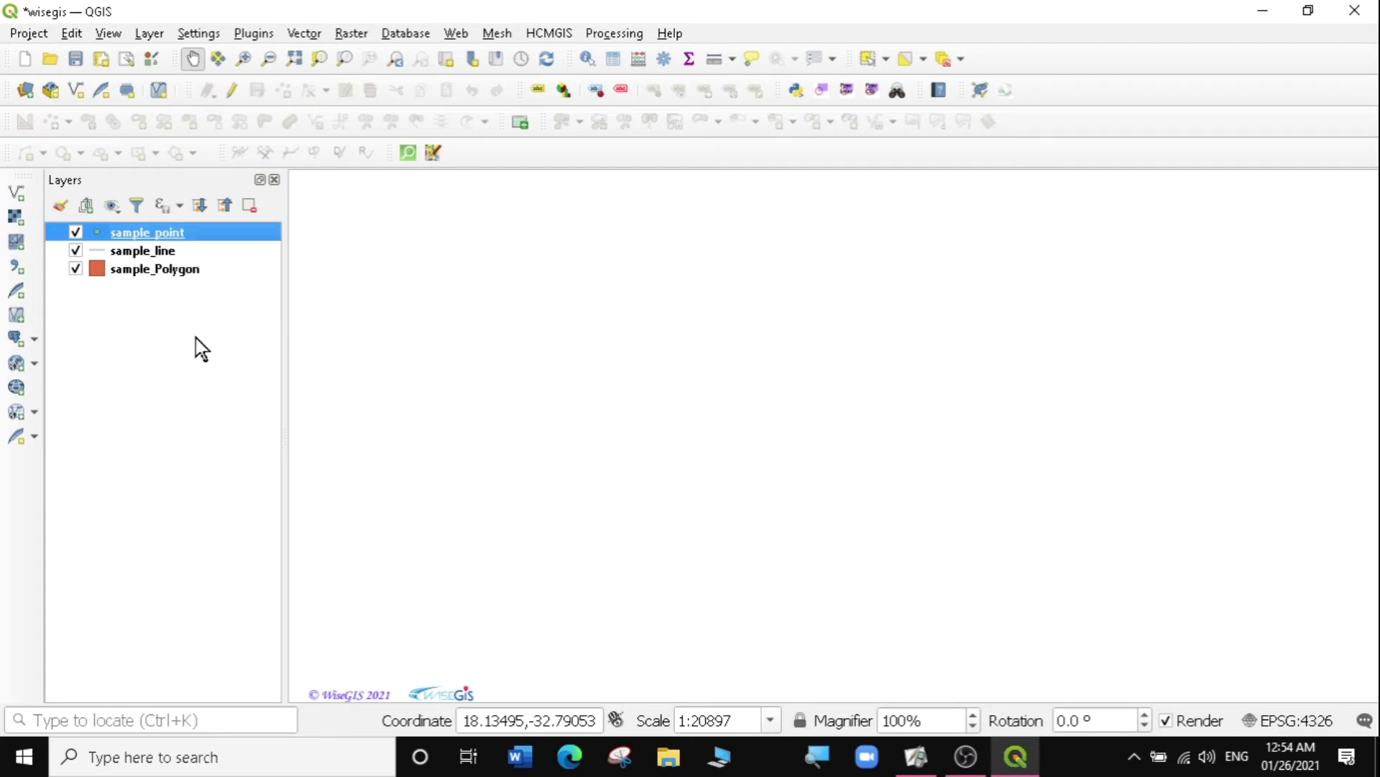
pyautogui.click(140, 276)
pyautogui.keyDown('ctrl'); pyautogui.click(117, 251); pyautogui.keyUp('ctrl')
pyautogui.click(145, 327)
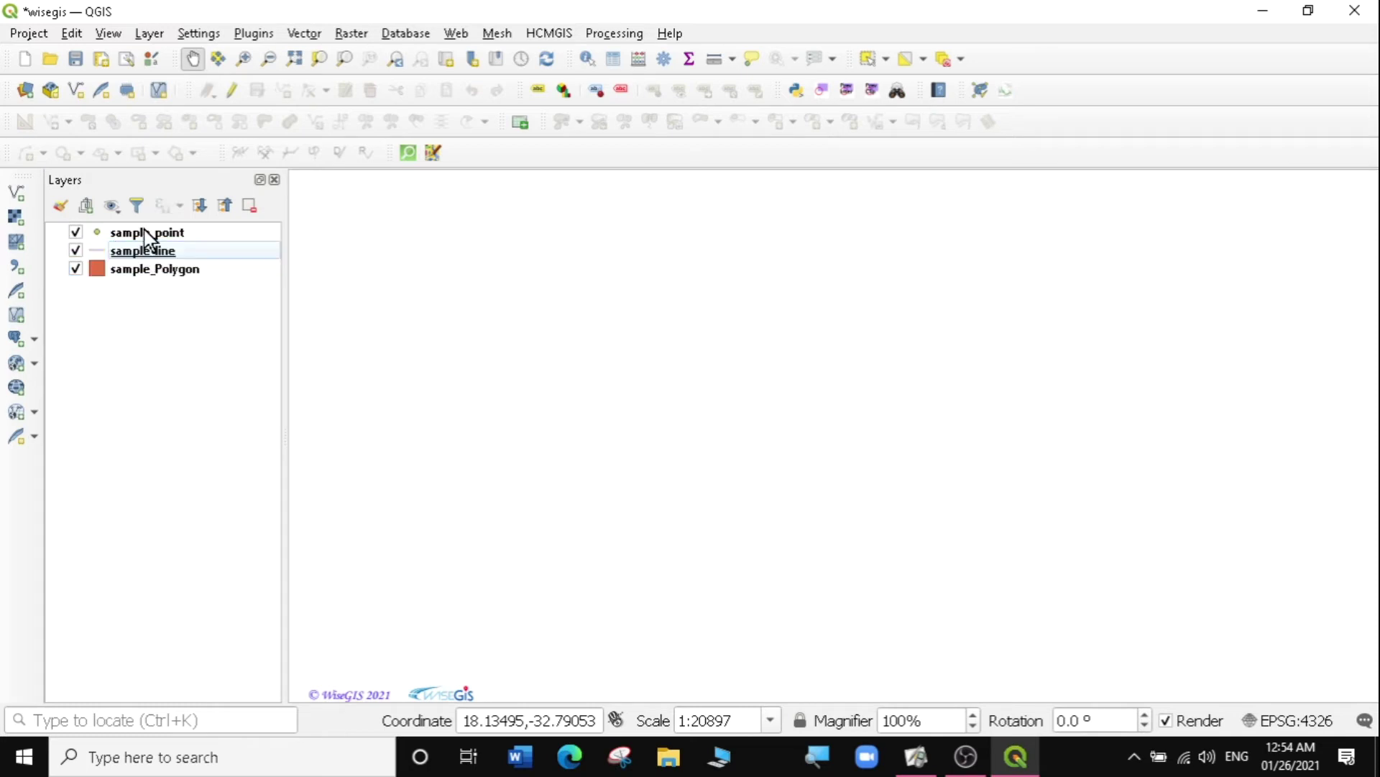
pyautogui.click(144, 232)
pyautogui.rightClick(144, 229)
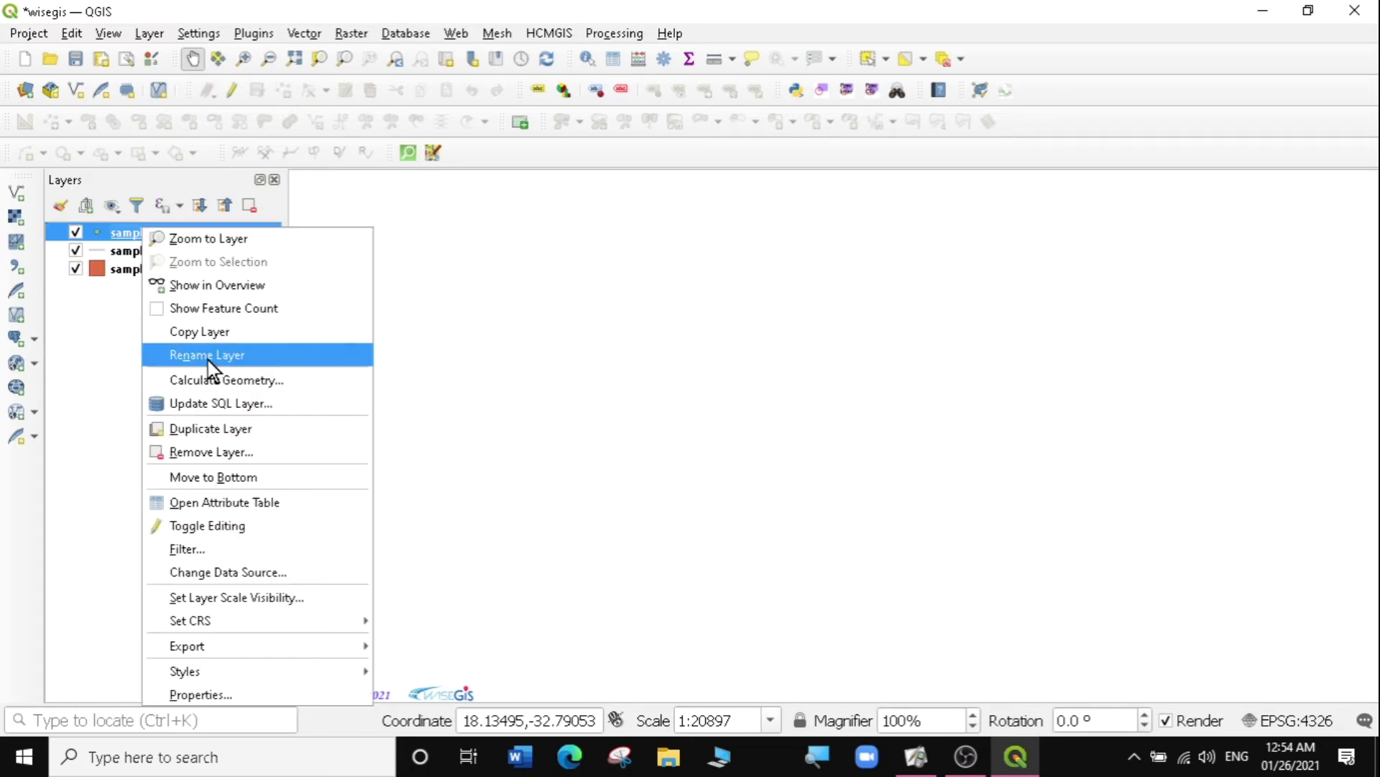
pyautogui.click(201, 502)
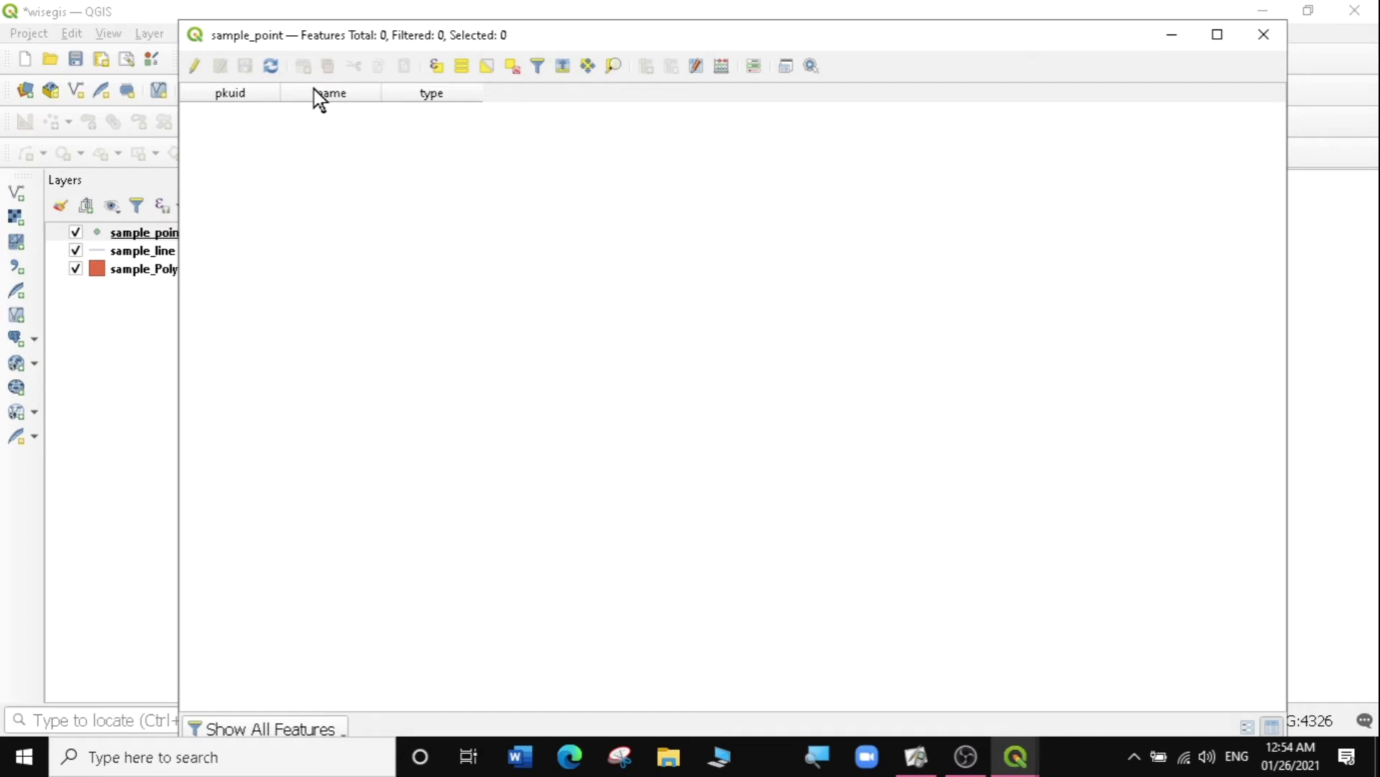
pyautogui.click(1266, 48)
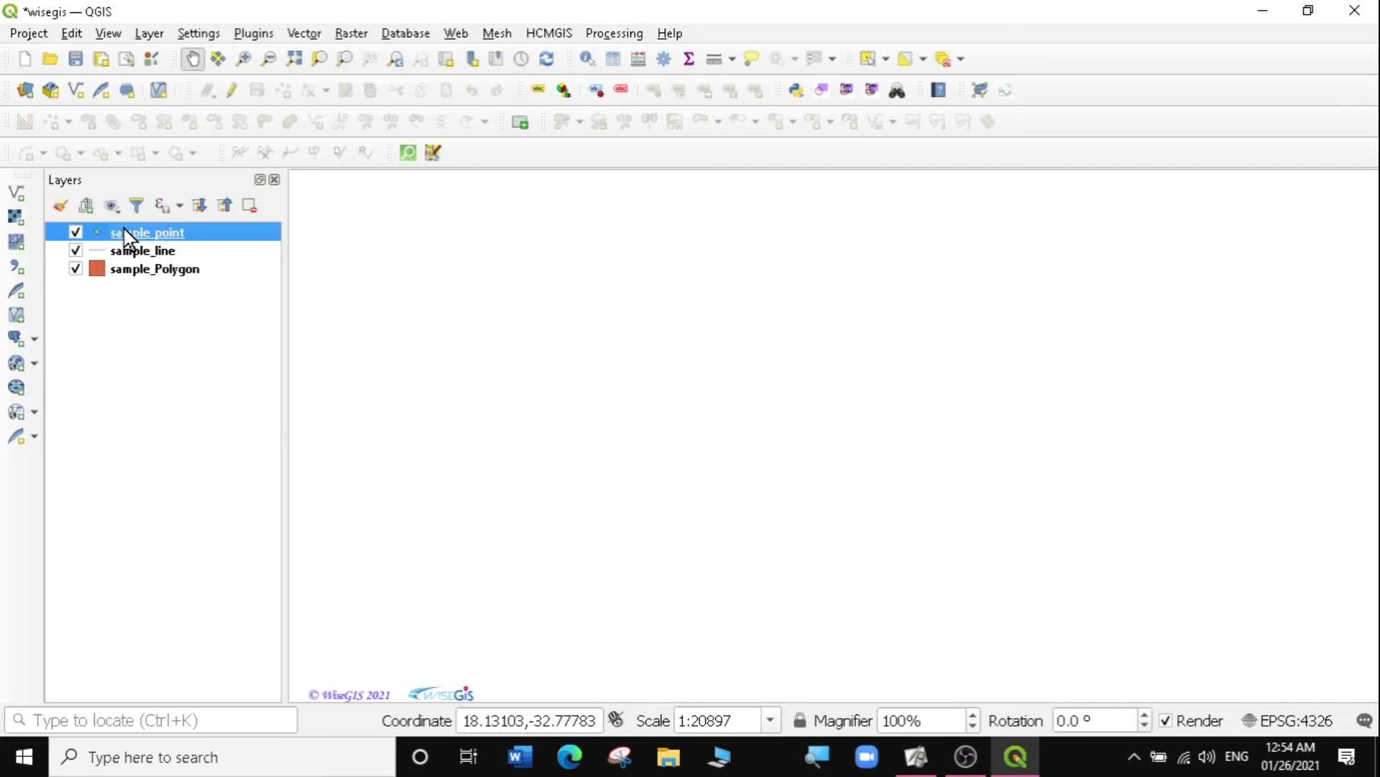
# Step: Enable editing on sample_point and add a point at about 18.1452, -32.7853 with the name A
pyautogui.click(230, 92)
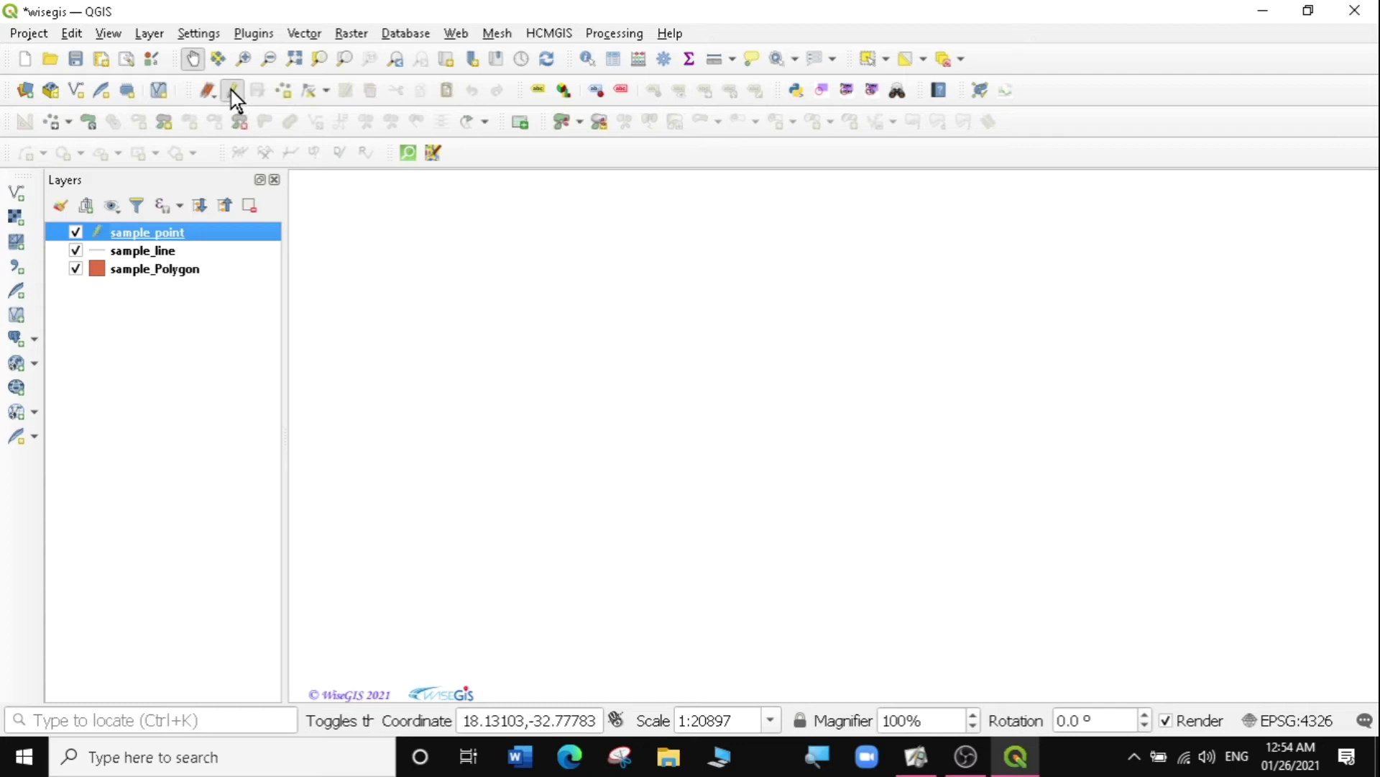
pyautogui.click(284, 91)
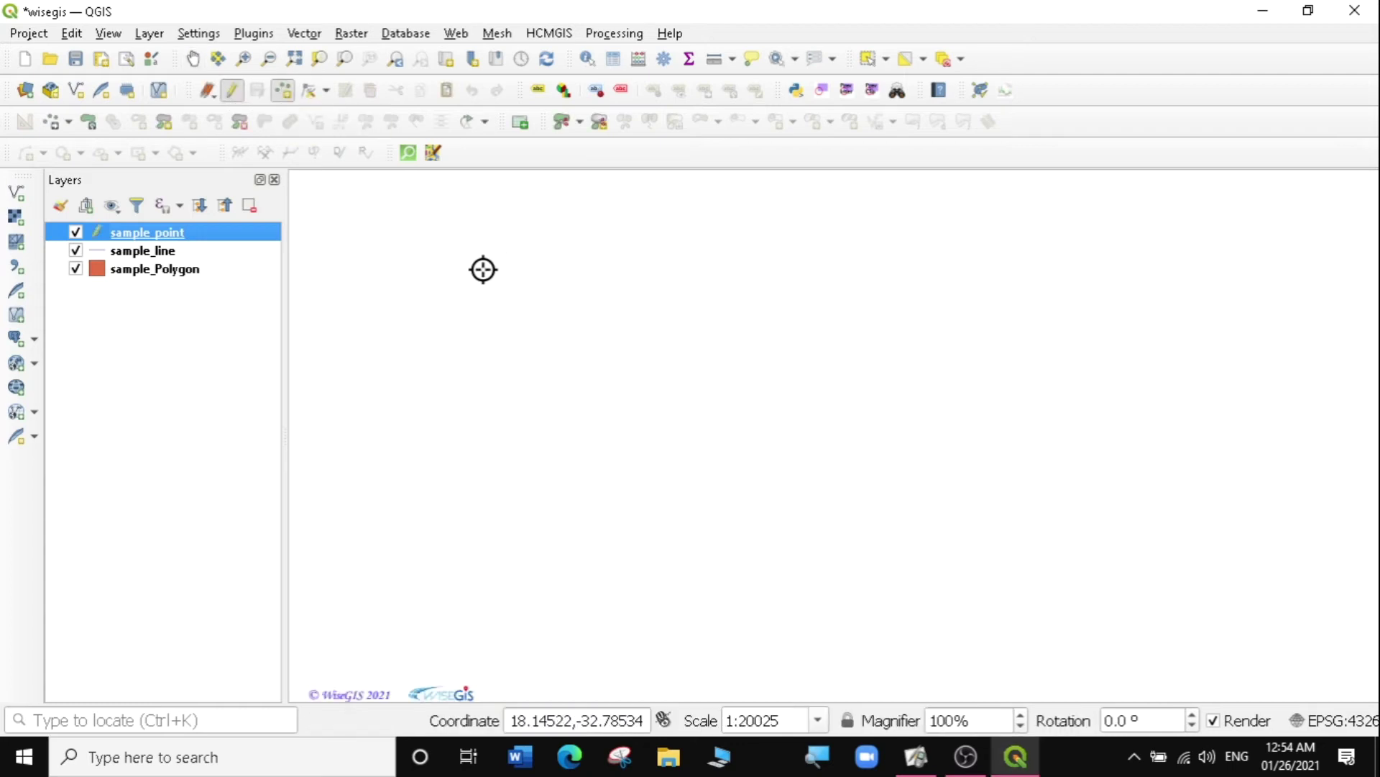
pyautogui.click(502, 299)
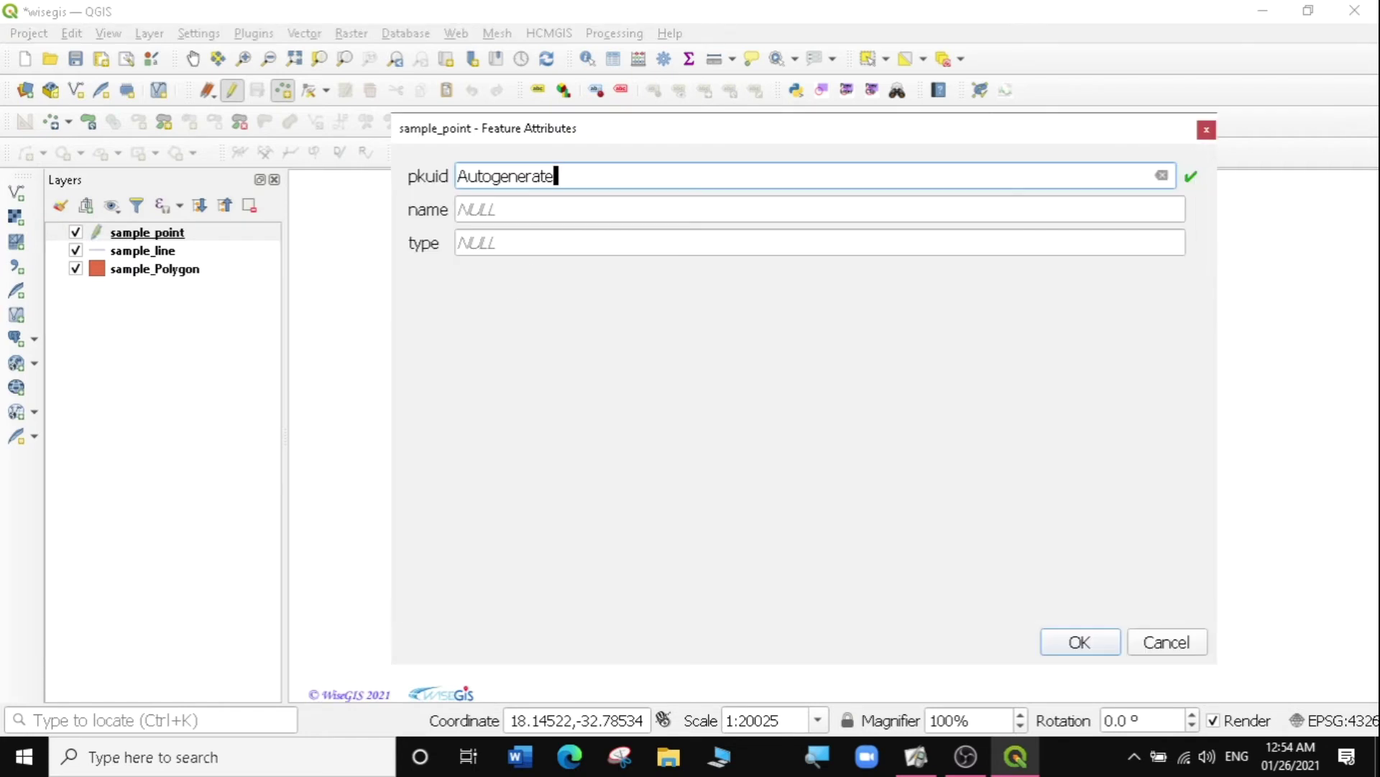
pyautogui.press('Tab')
pyautogui.write('A')
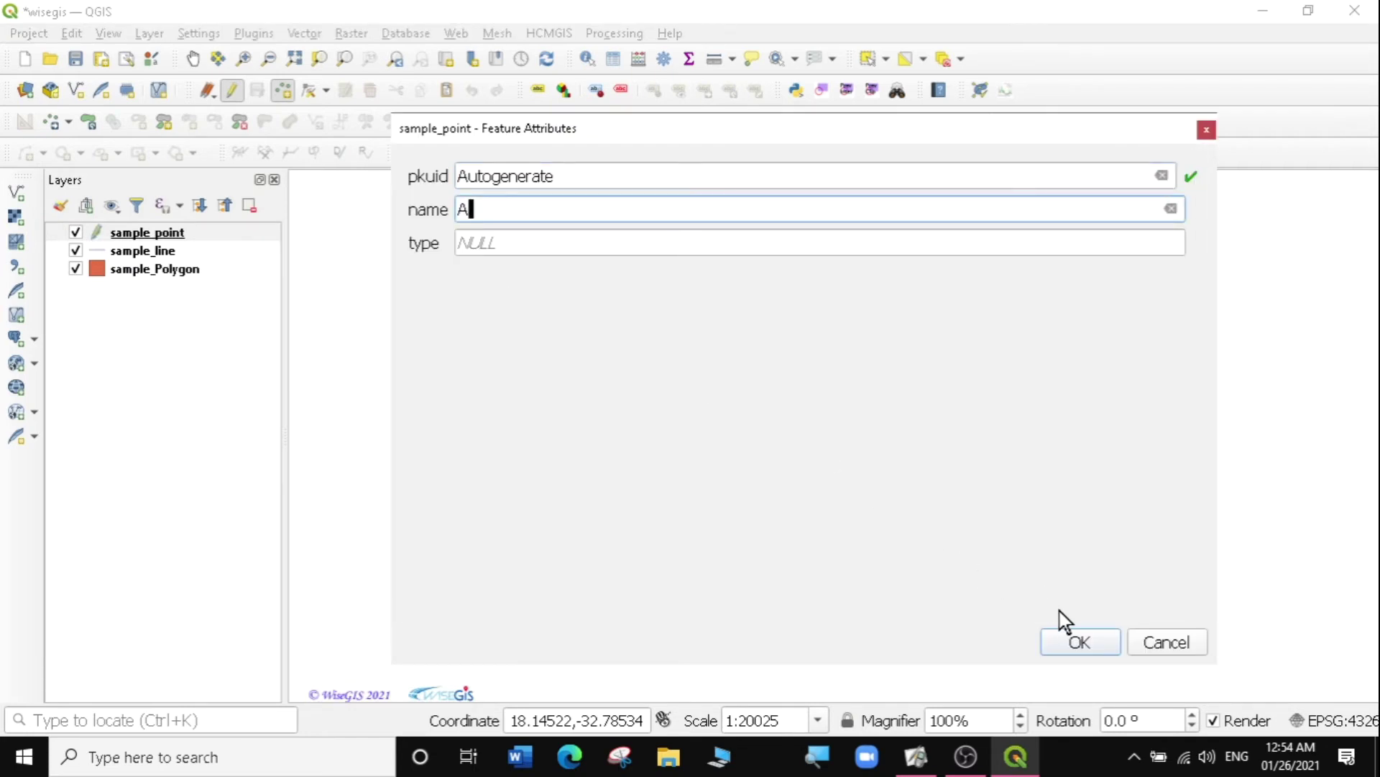
pyautogui.click(1080, 641)
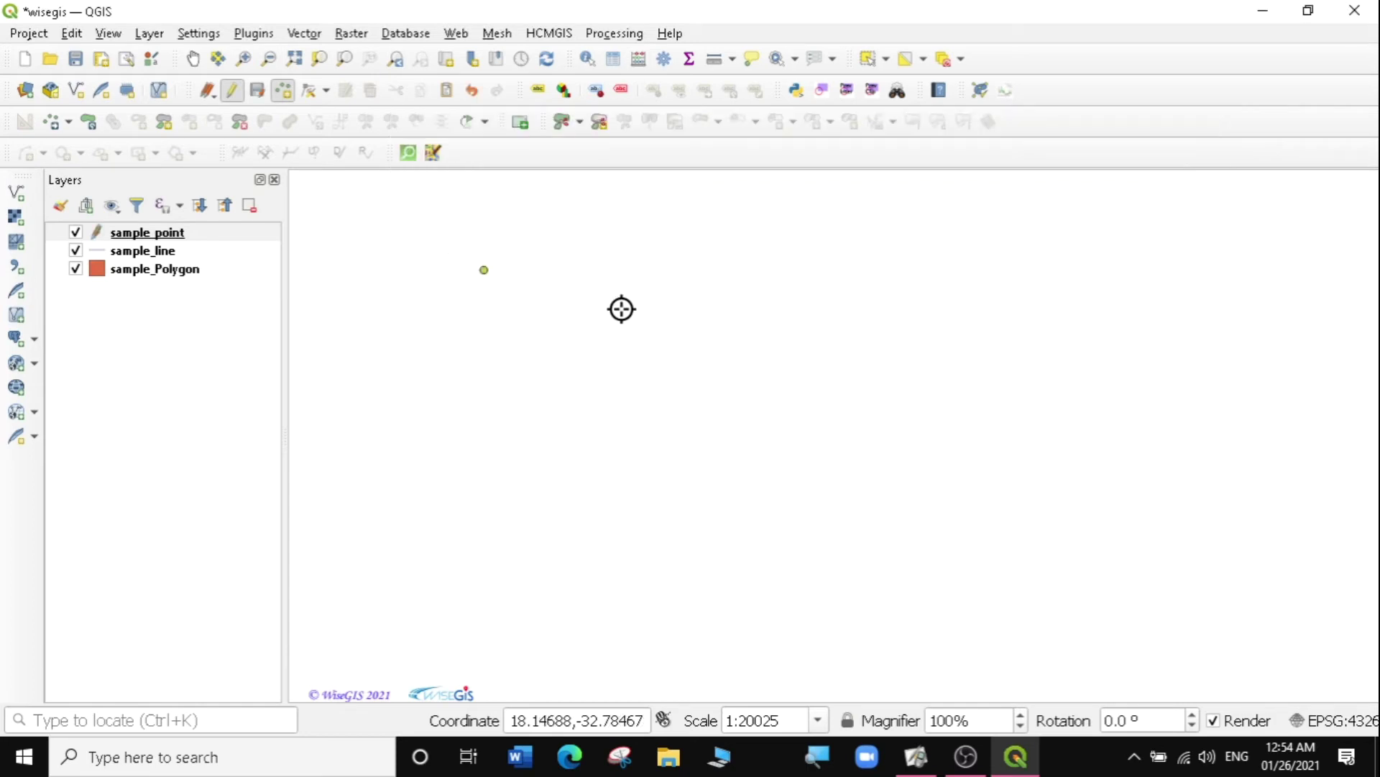
# Step: Add a second point to sample_point at about 18.1751, -32.7863 with the name B
pyautogui.click(885, 281)
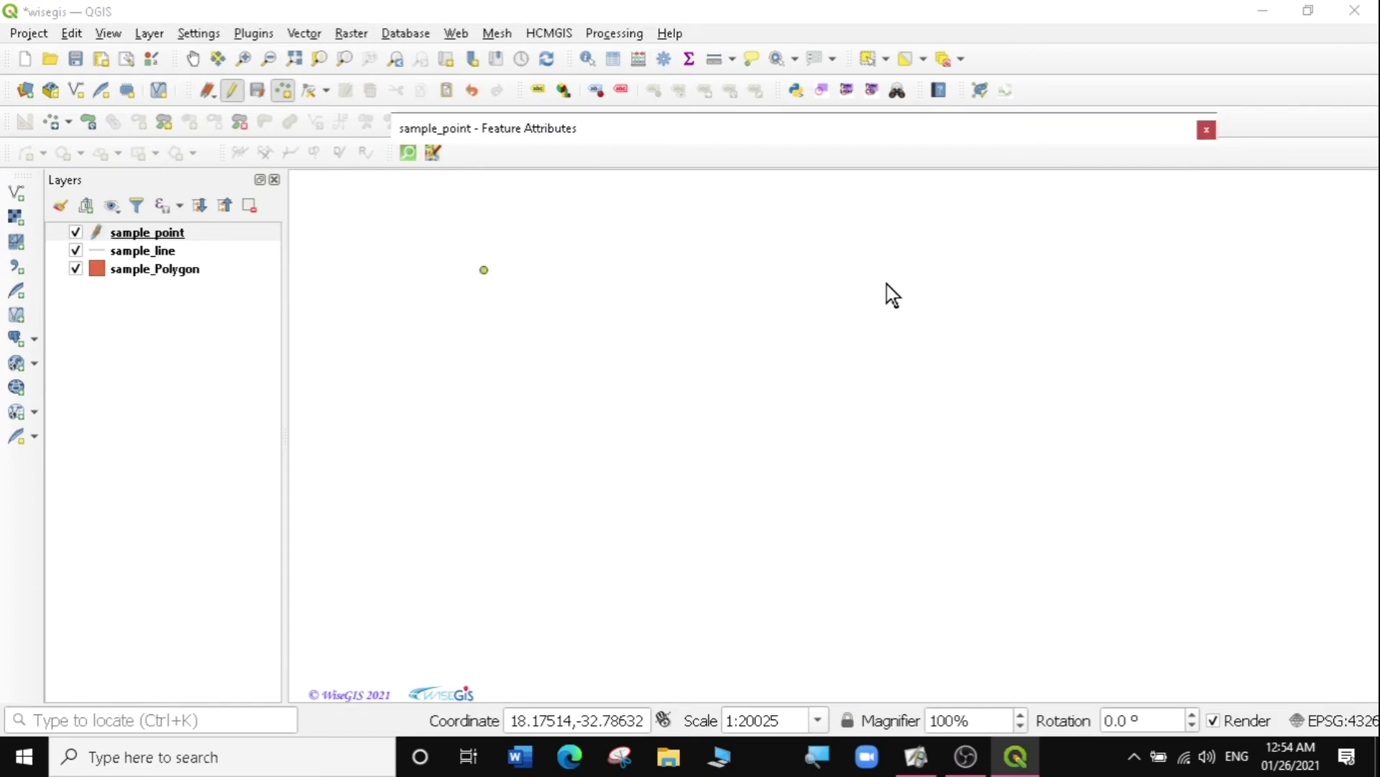
pyautogui.click(478, 209)
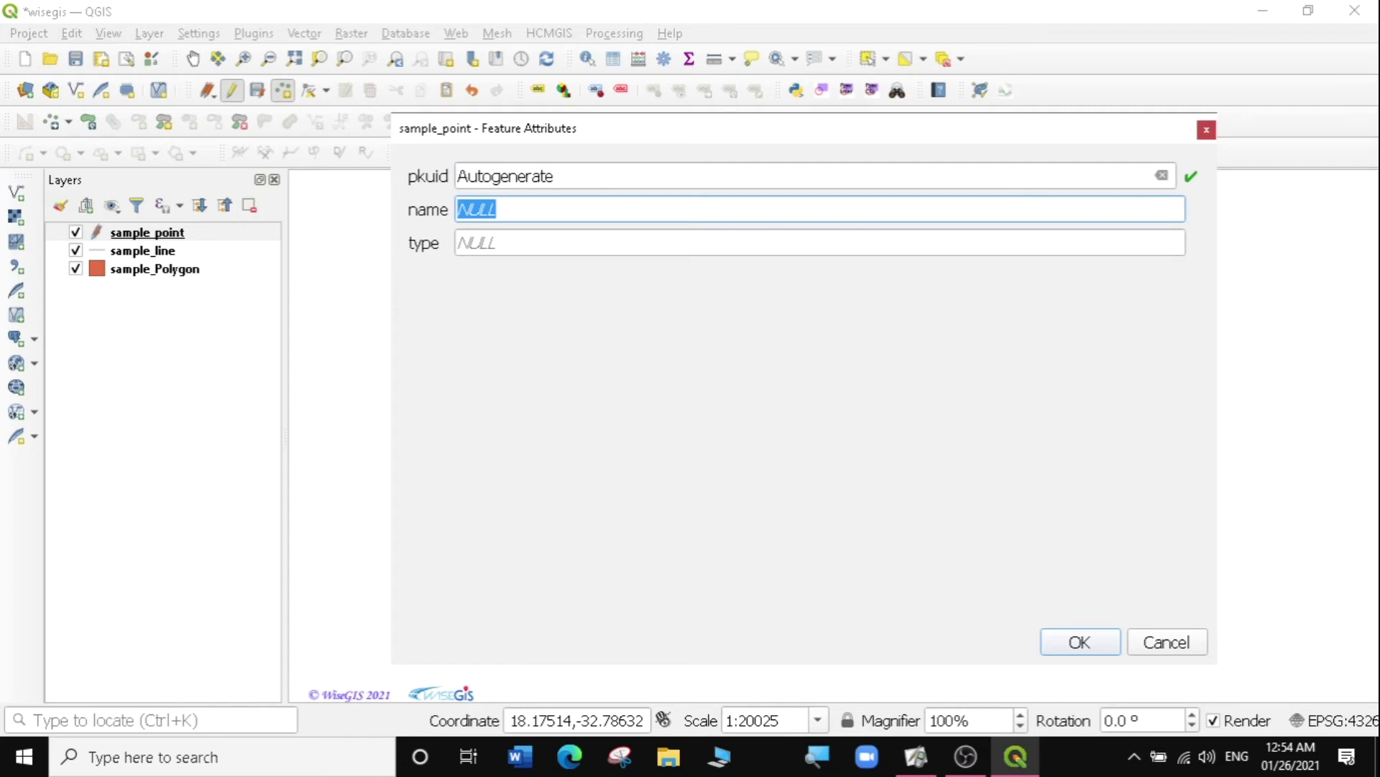
pyautogui.write('B')
pyautogui.click(1048, 642)
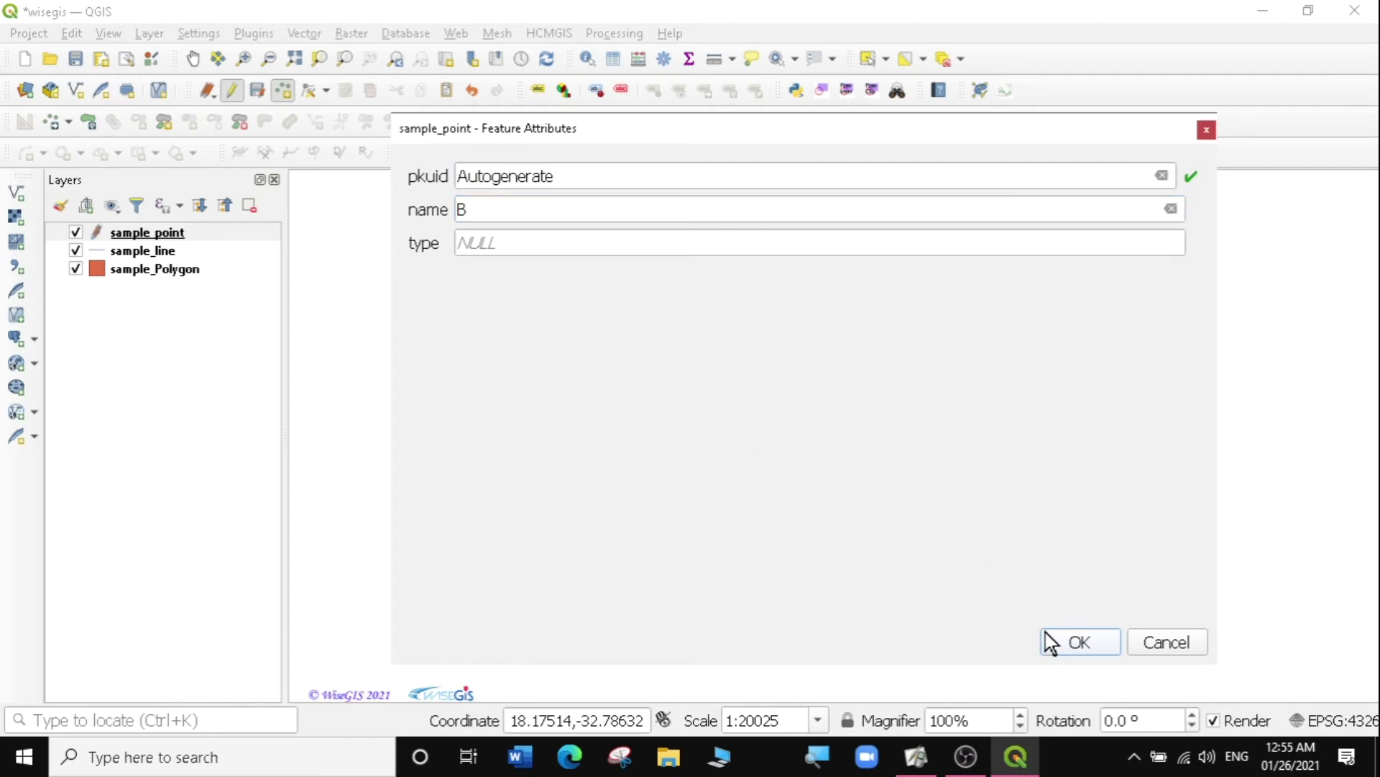
# Step: Add a third point to sample_point at about 18.1600, -32.8017 with the name C, saving the edits and ending editing
pyautogui.click(681, 489)
pyautogui.press('Tab')
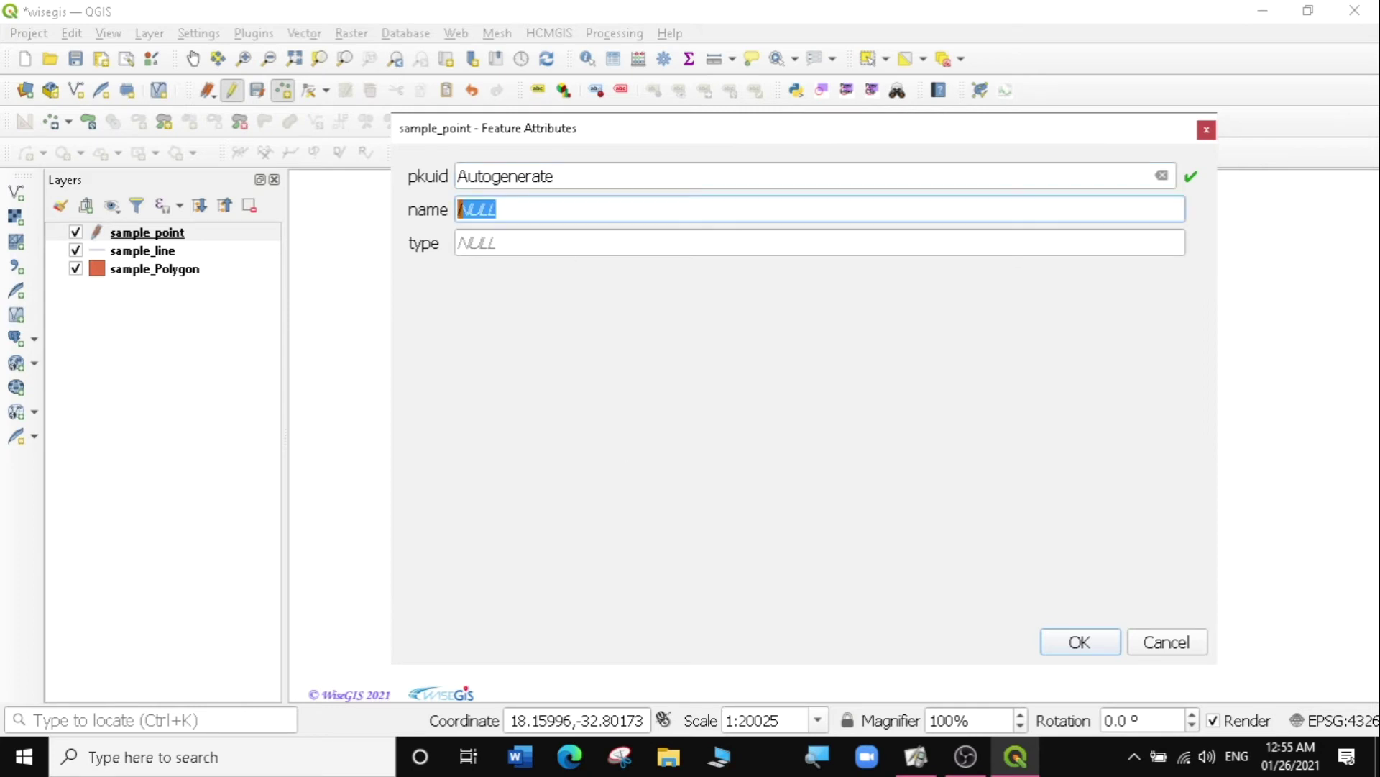
pyautogui.write('C')
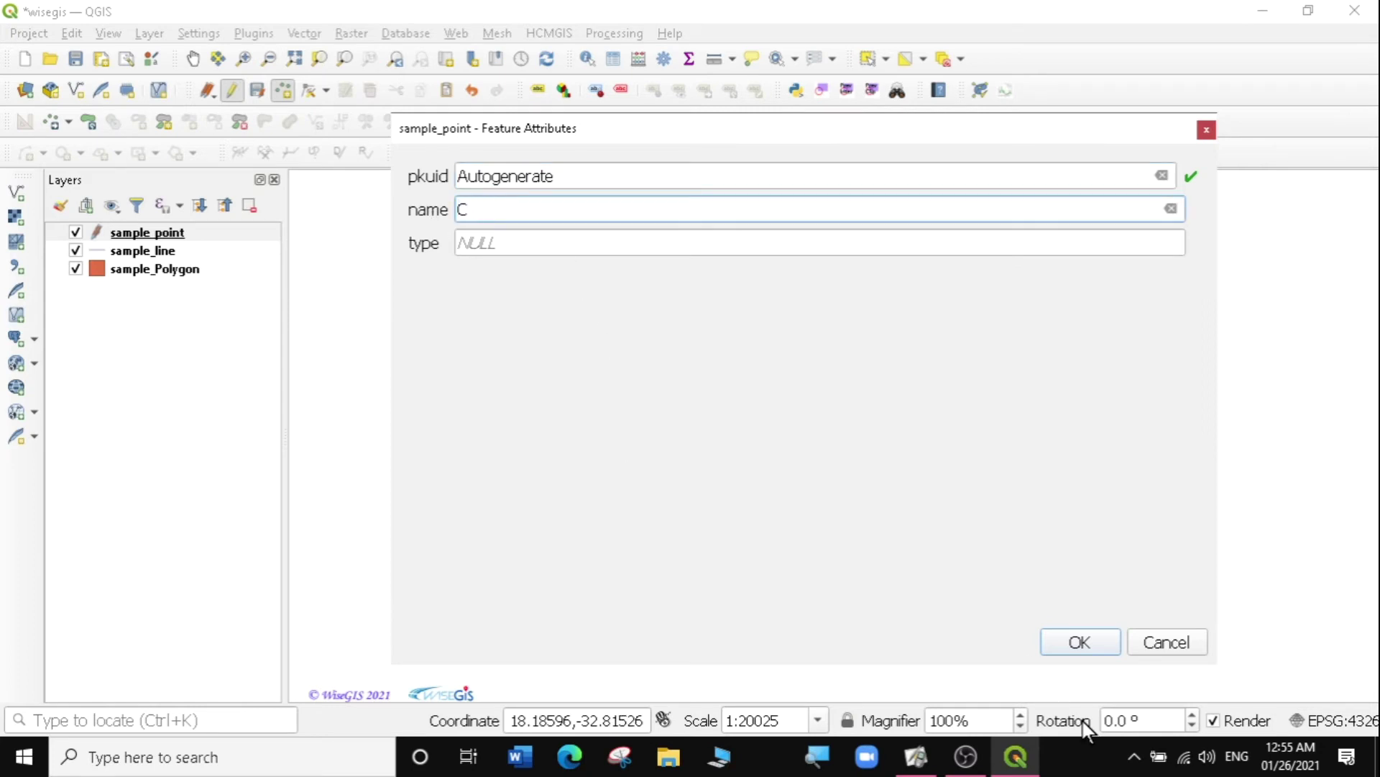
pyautogui.click(1082, 644)
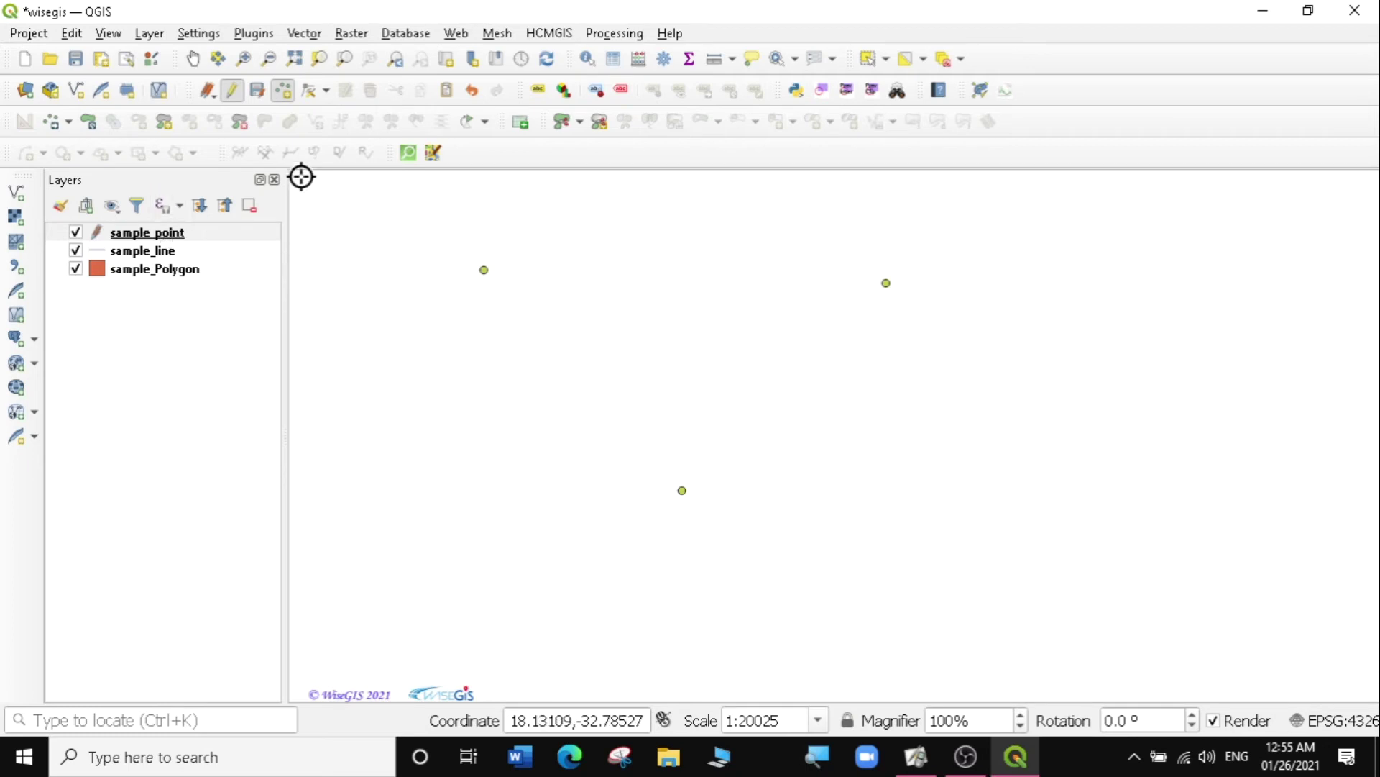
pyautogui.click(256, 92)
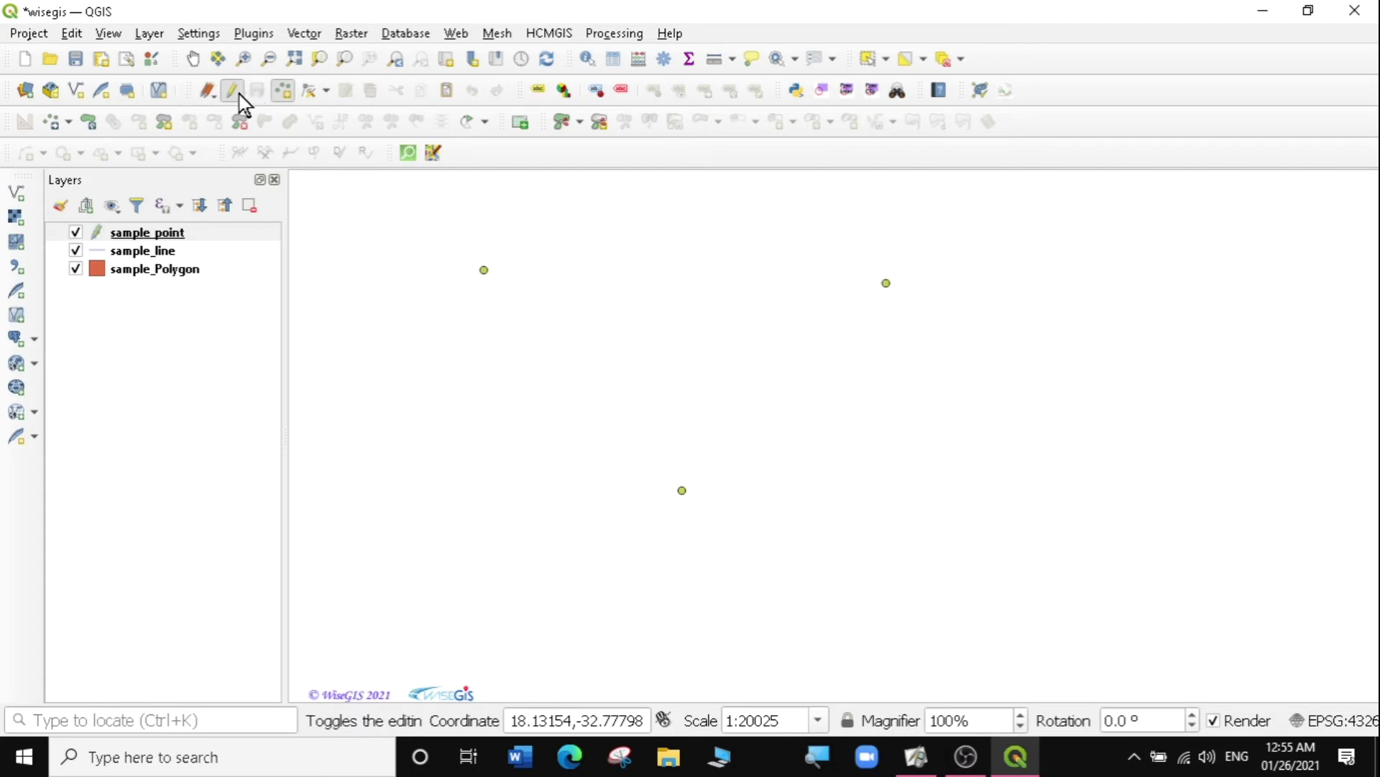
pyautogui.click(233, 91)
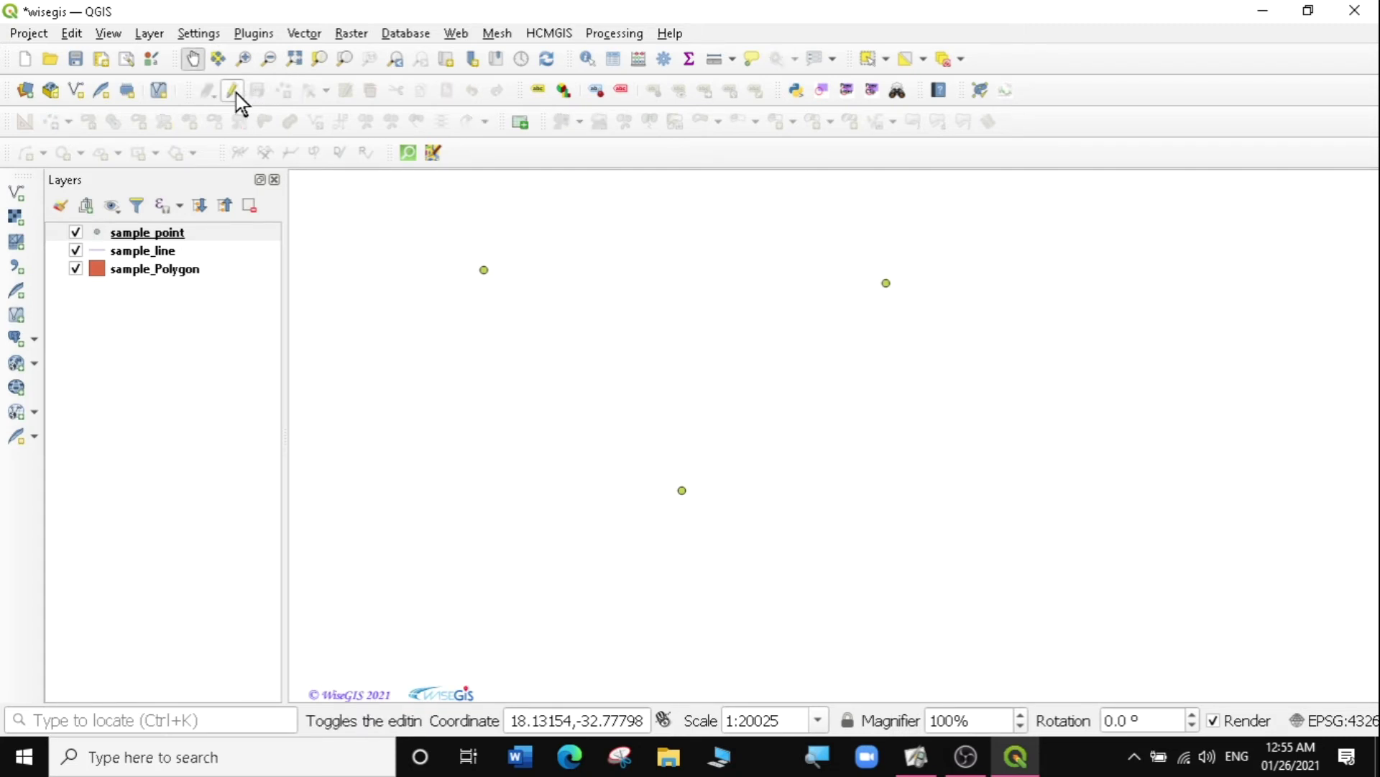
# Step: Enable editing on sample_line and digitize a seven-vertex stepped line across the upper map, ending at about 18.1842, -32.7931
pyautogui.click(141, 259)
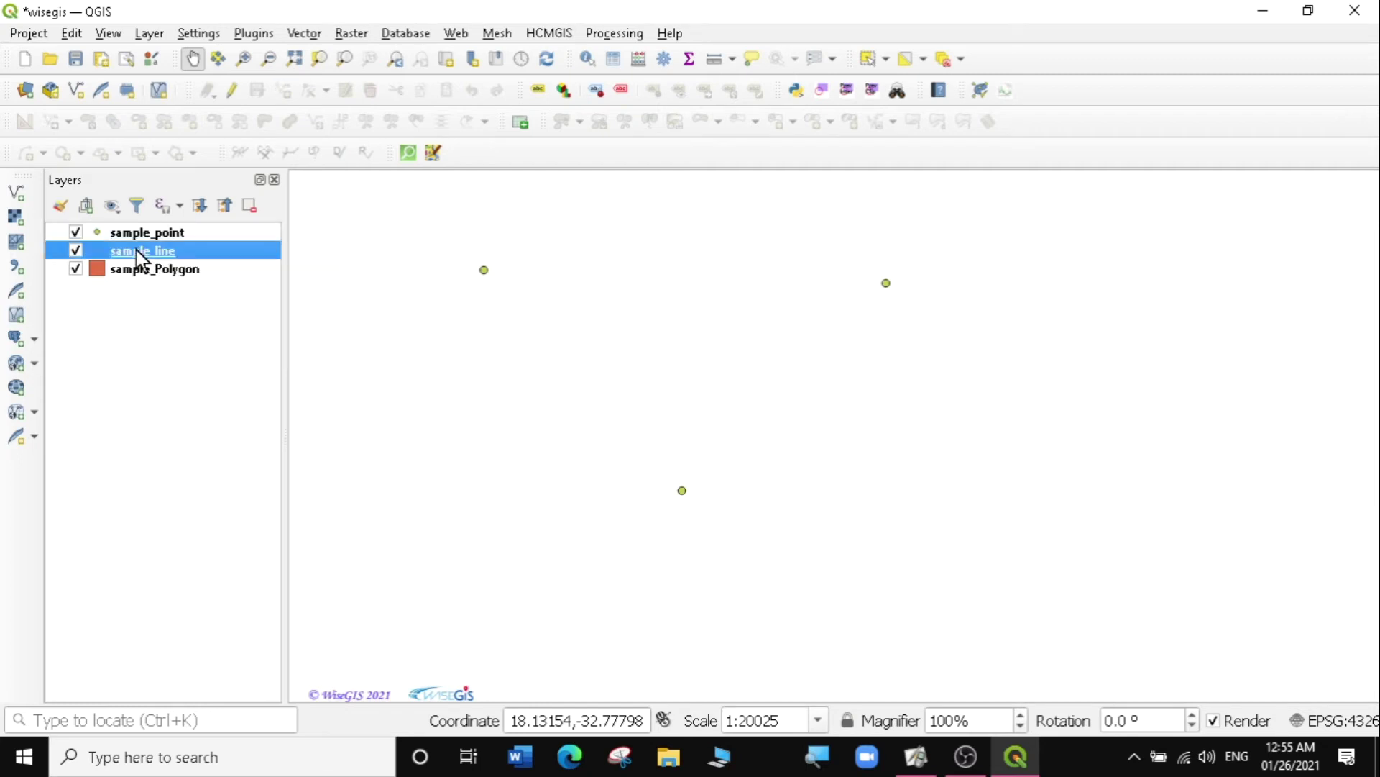
pyautogui.click(231, 90)
pyautogui.click(283, 91)
pyautogui.click(283, 90)
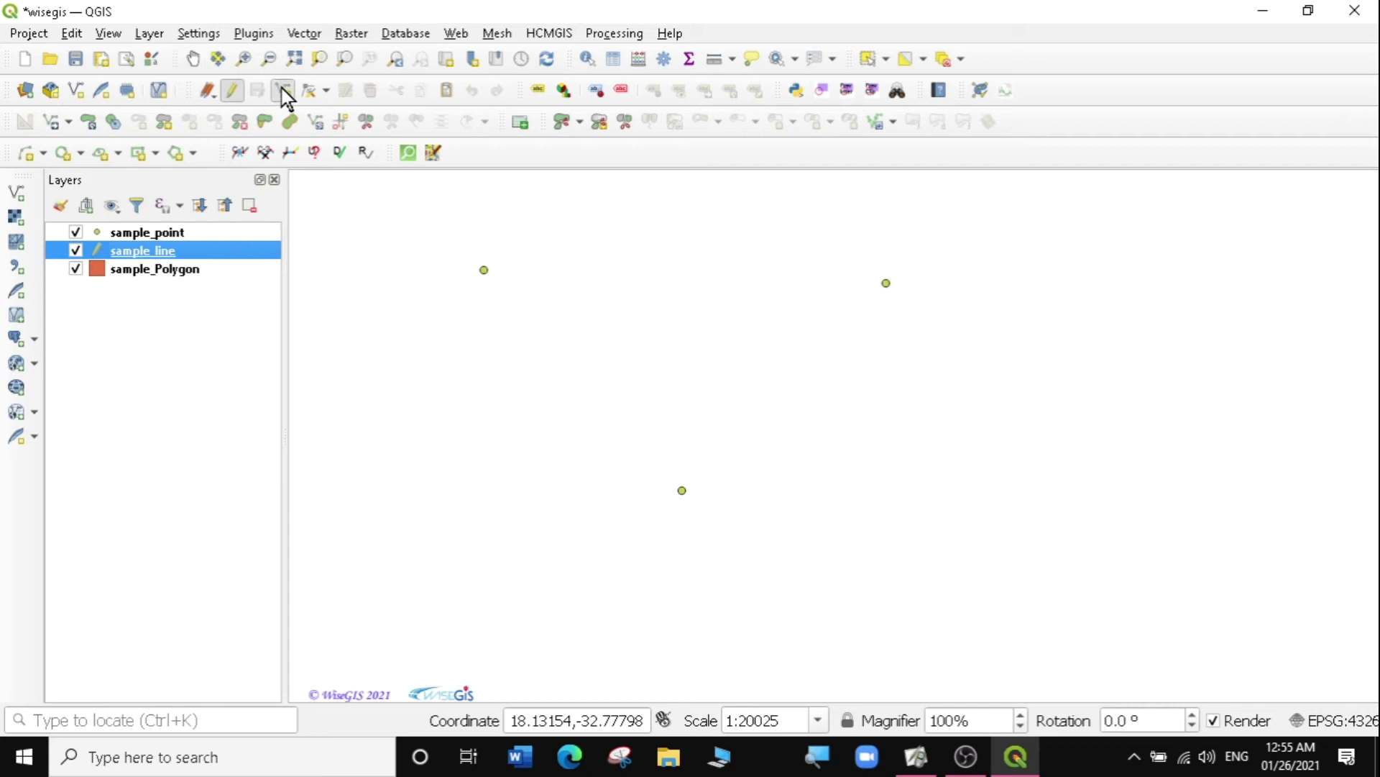
pyautogui.click(359, 466)
pyautogui.click(371, 354)
pyautogui.click(541, 357)
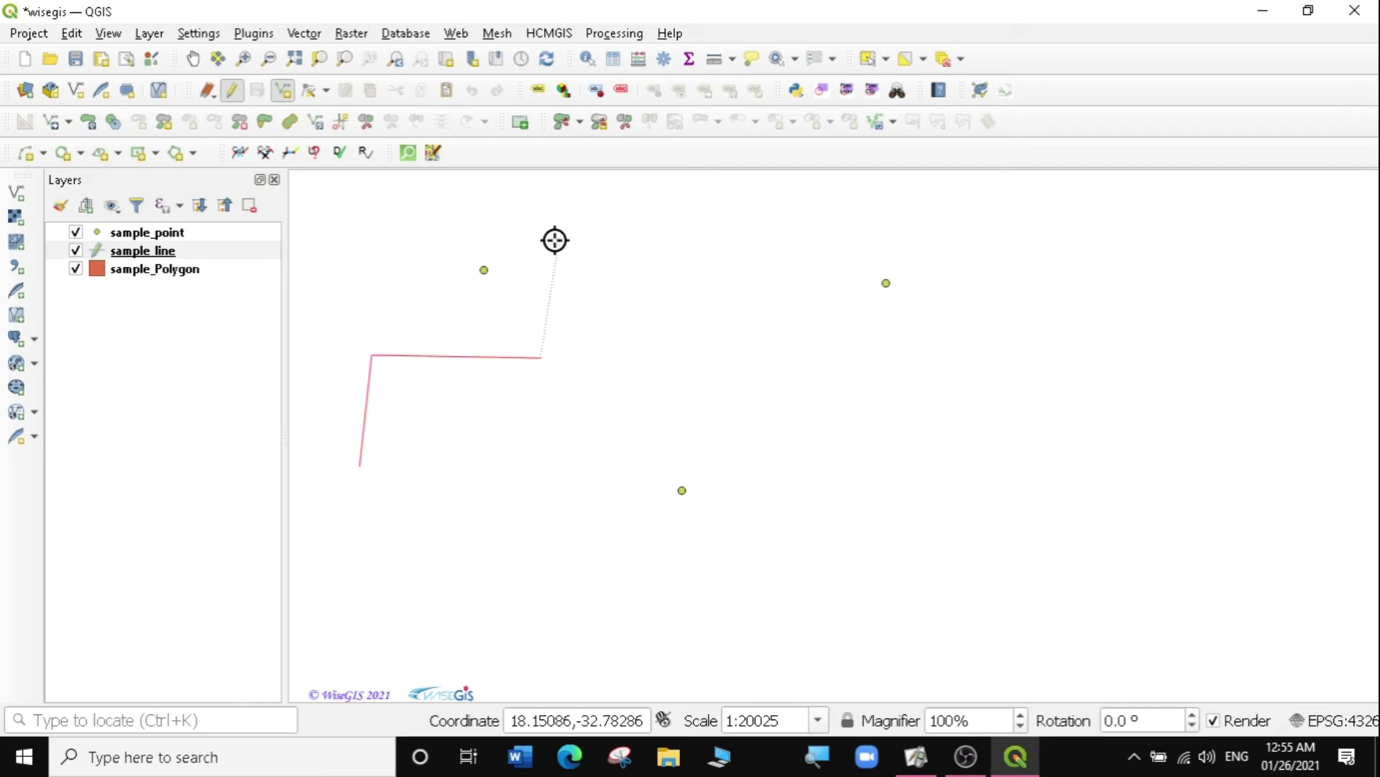
pyautogui.click(543, 267)
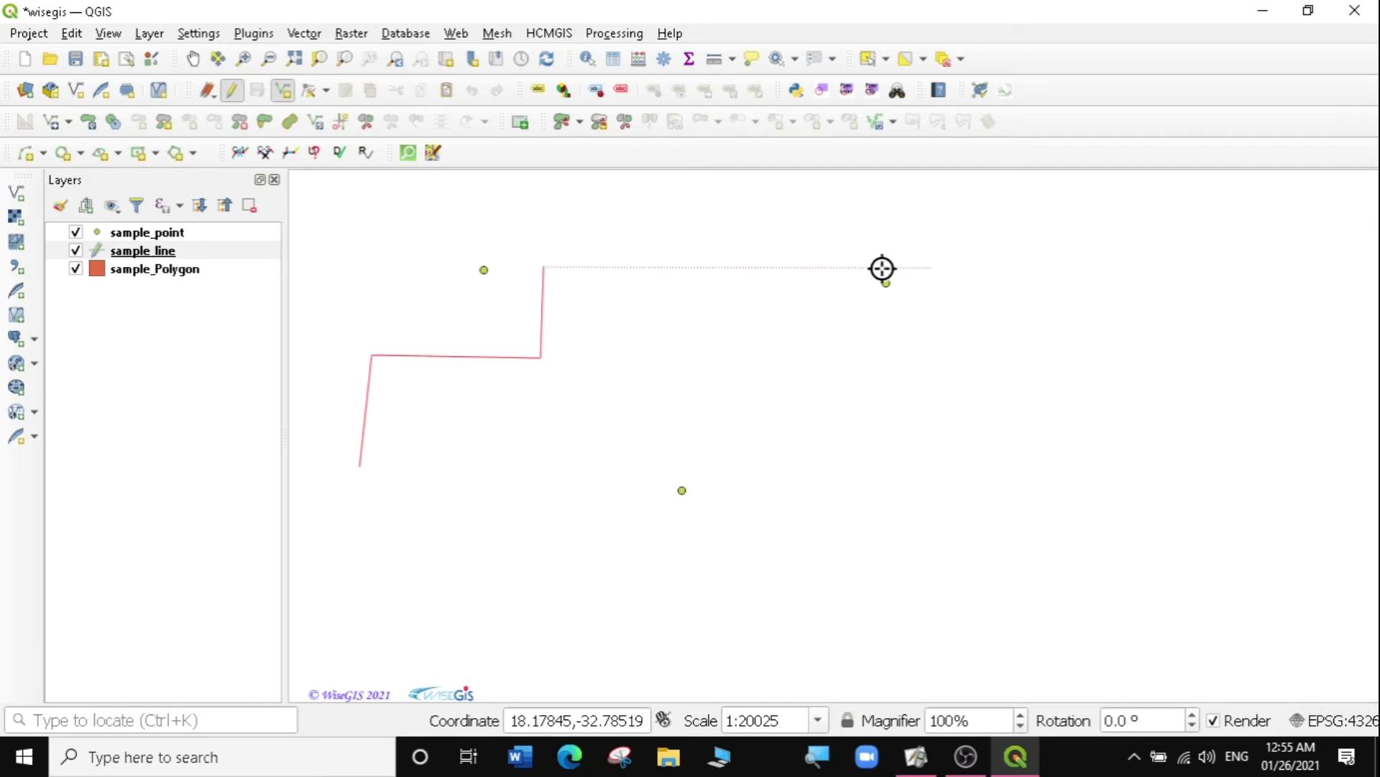
pyautogui.click(802, 245)
pyautogui.click(998, 248)
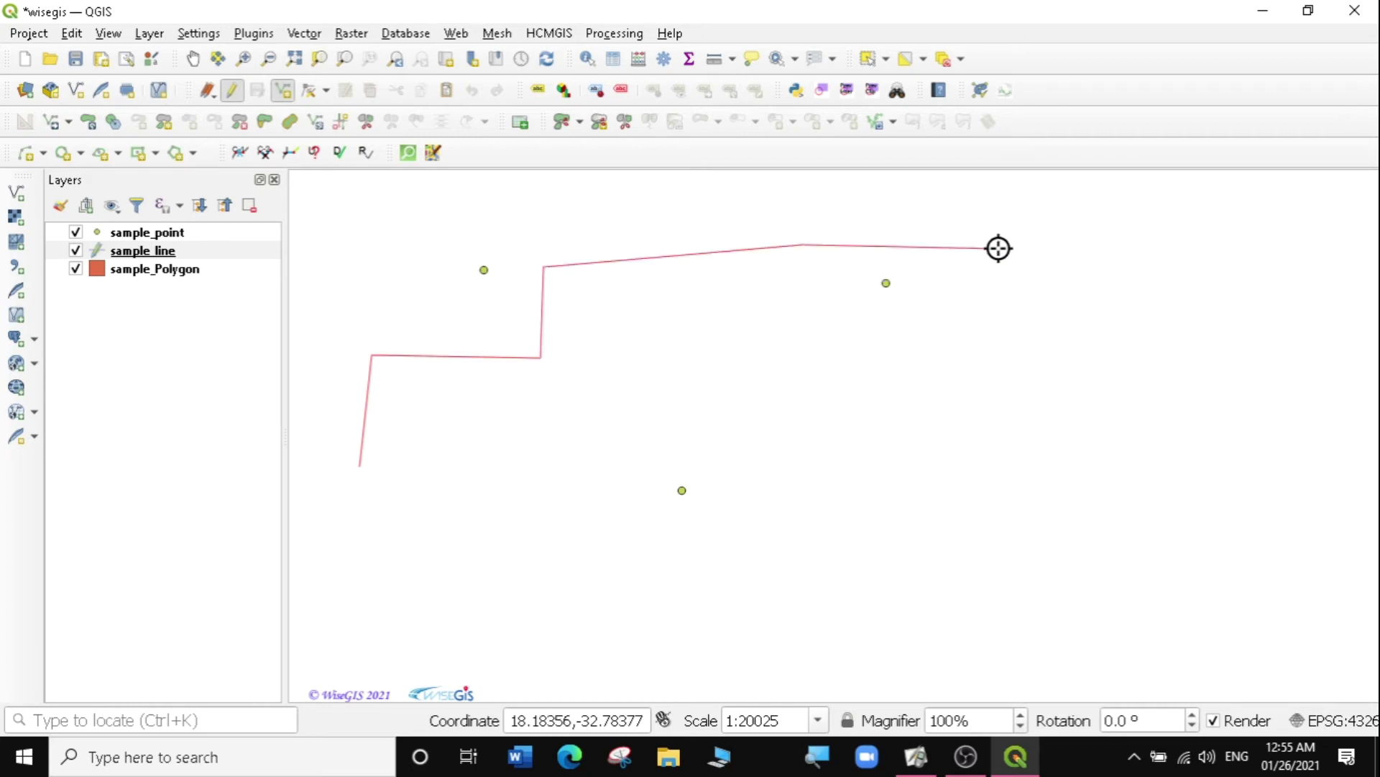
pyautogui.click(1007, 373)
pyautogui.rightClick(1007, 373)
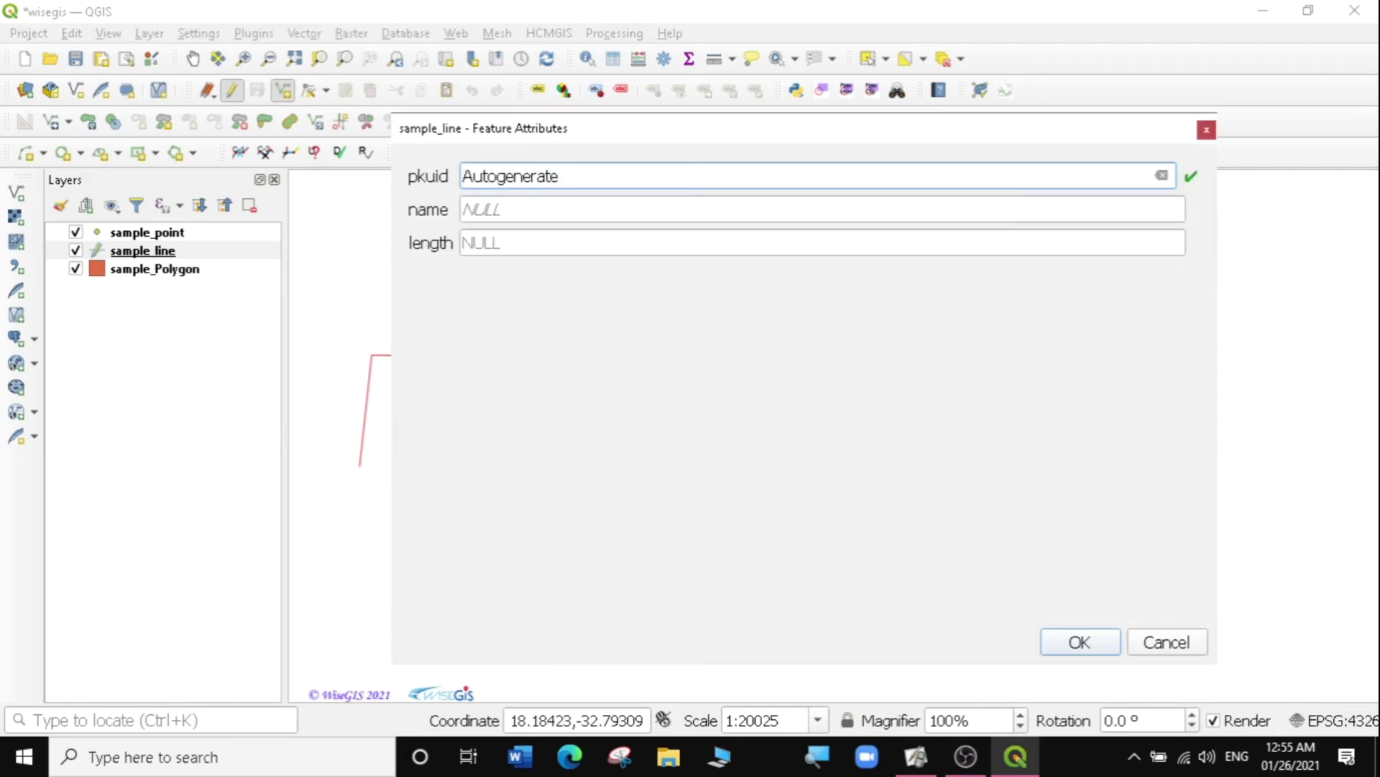
# Step: Set the new line's name attribute to AA and accept the feature
pyautogui.press('Tab')
pyautogui.write('aa')
pyautogui.press('BackSpace')
pyautogui.press('BackSpace')
pyautogui.write('AA')
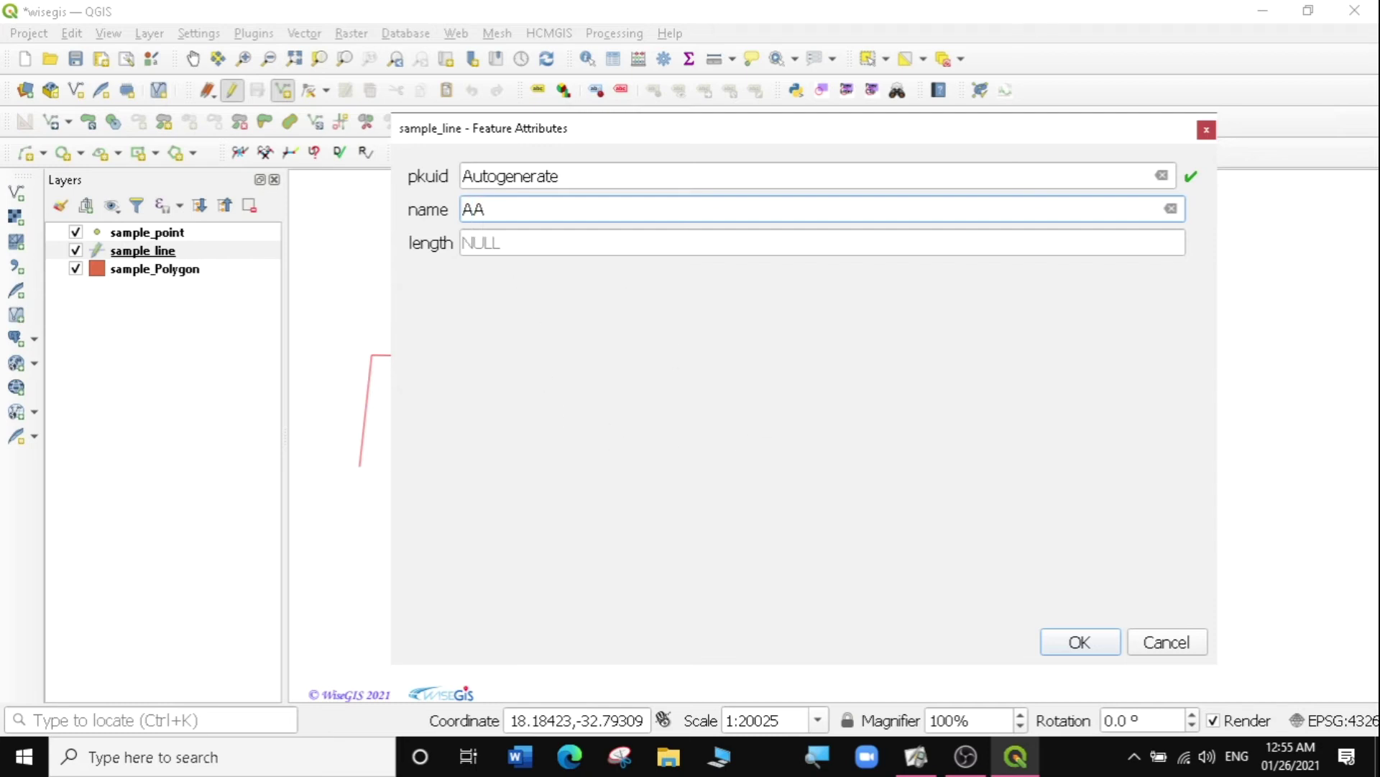
pyautogui.click(1073, 648)
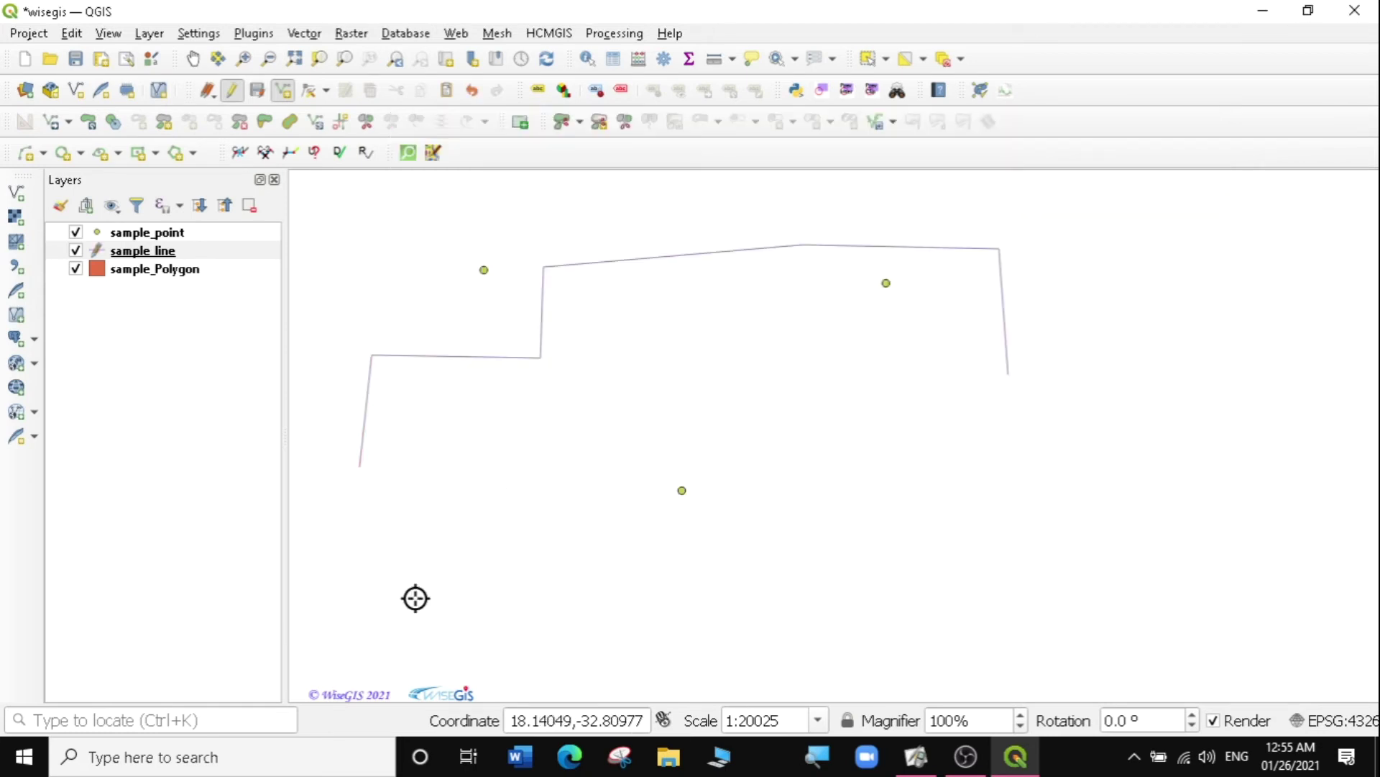
# Step: Digitize a second, five-vertex line in sample_line below the first, ending at about 18.1959, -32.7987
pyautogui.click(386, 601)
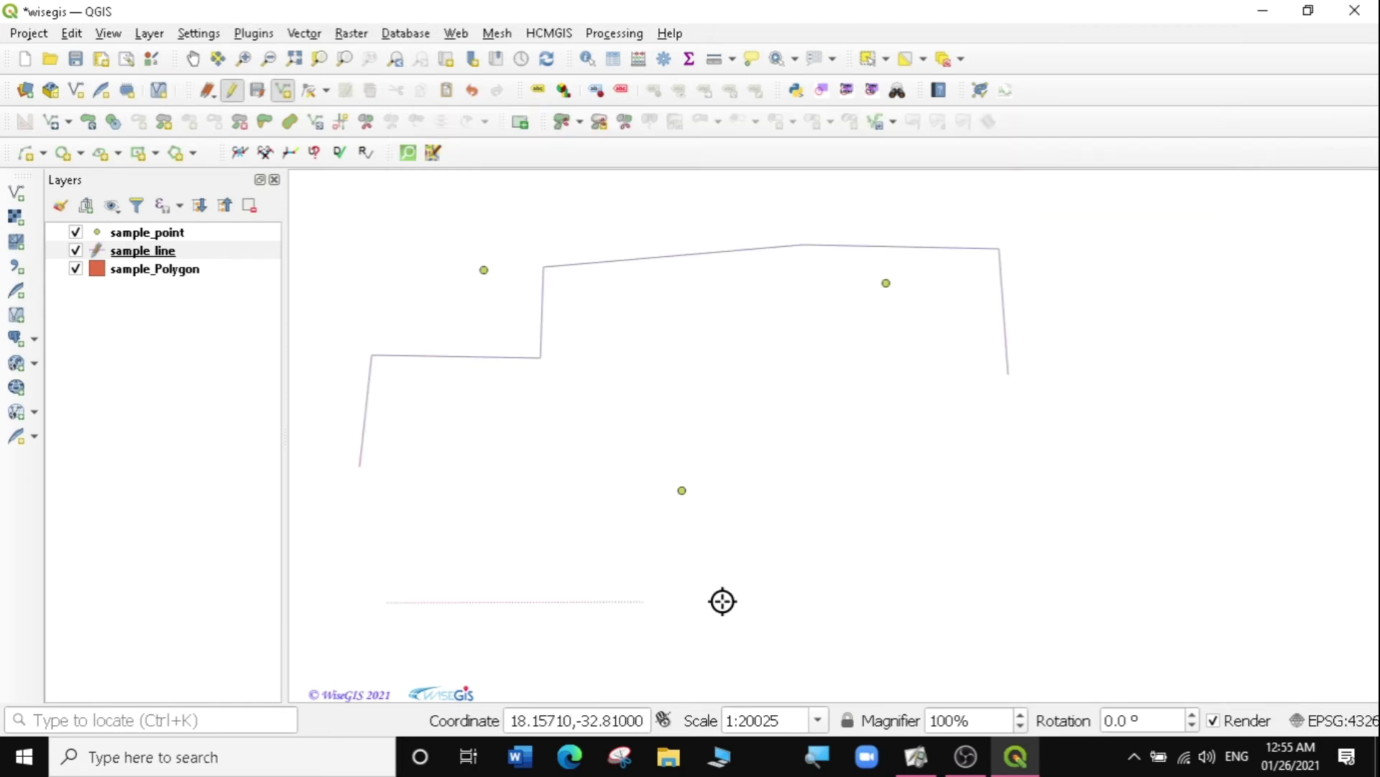
pyautogui.click(724, 600)
pyautogui.click(716, 461)
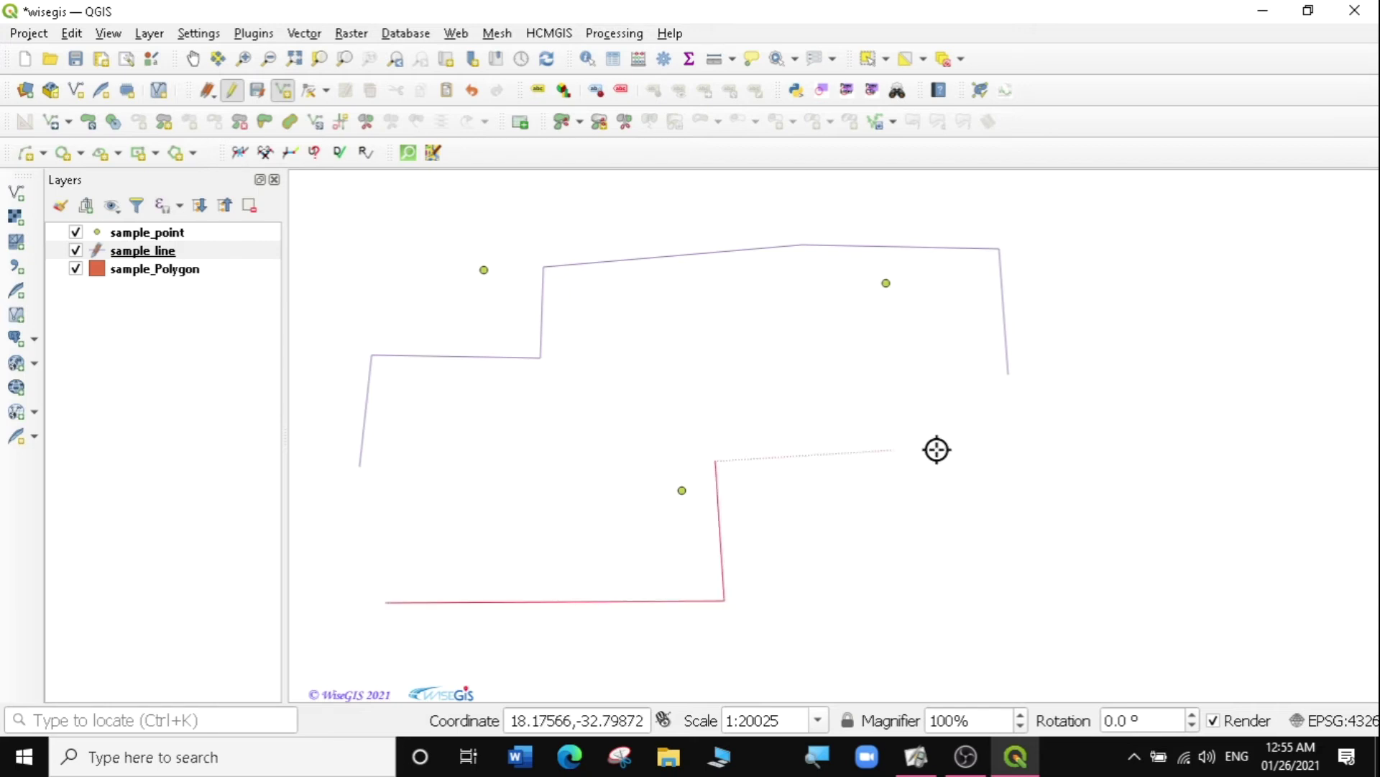
pyautogui.click(949, 449)
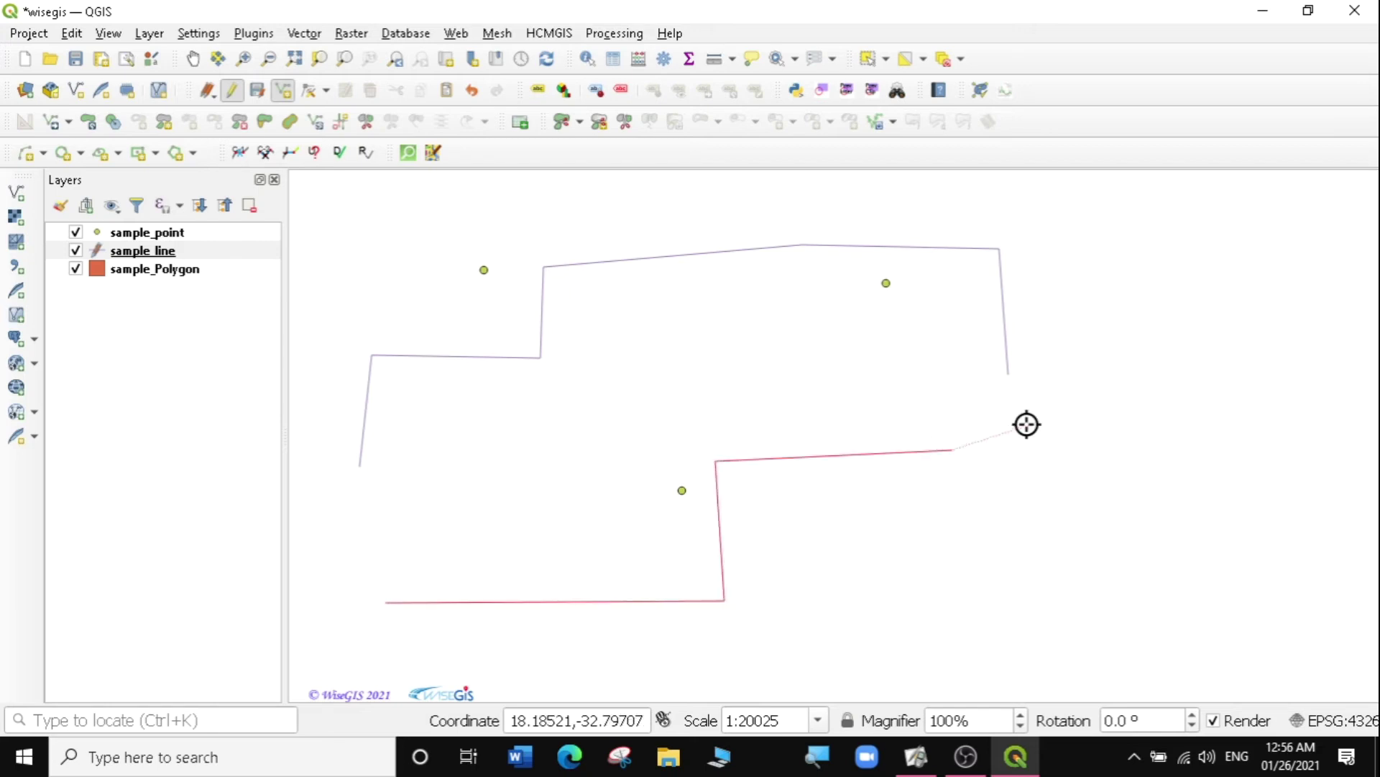
pyautogui.click(1164, 448)
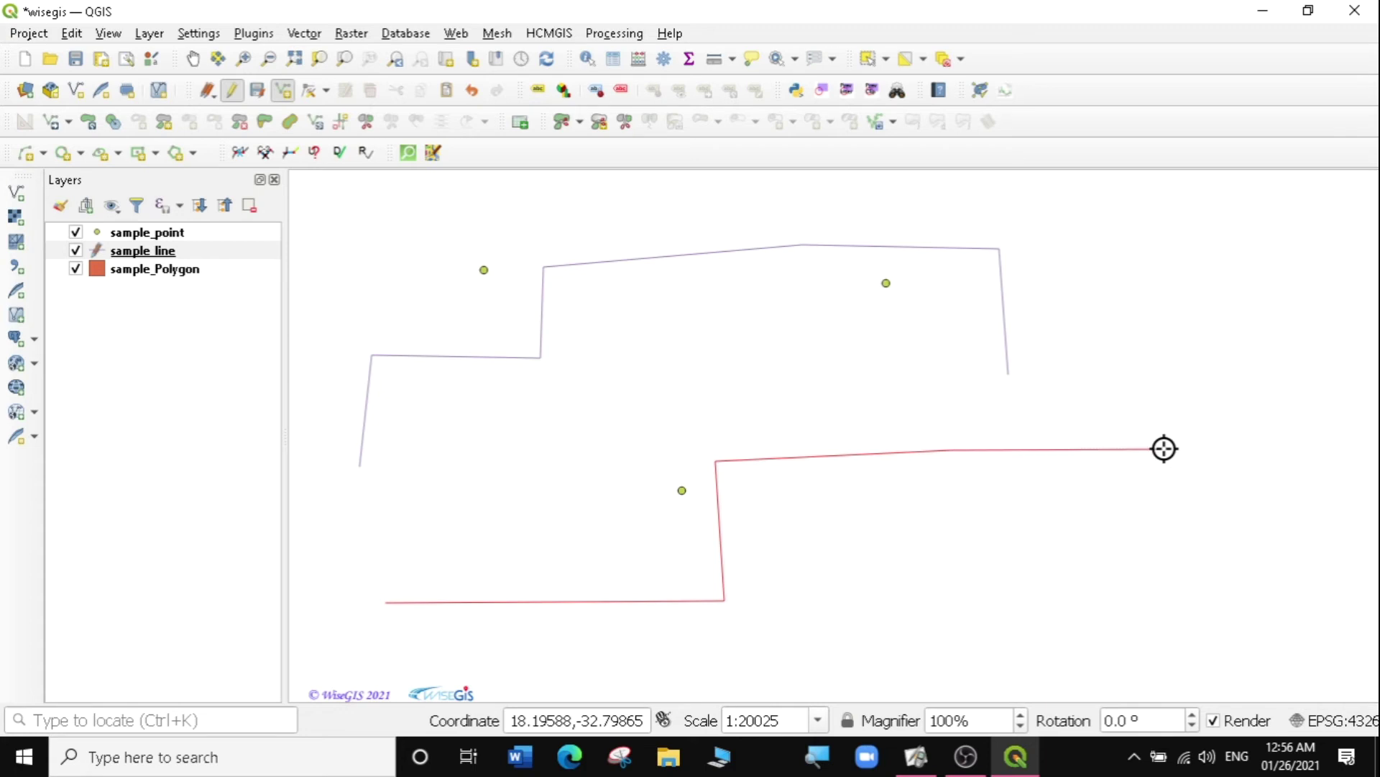
pyautogui.rightClick(1164, 448)
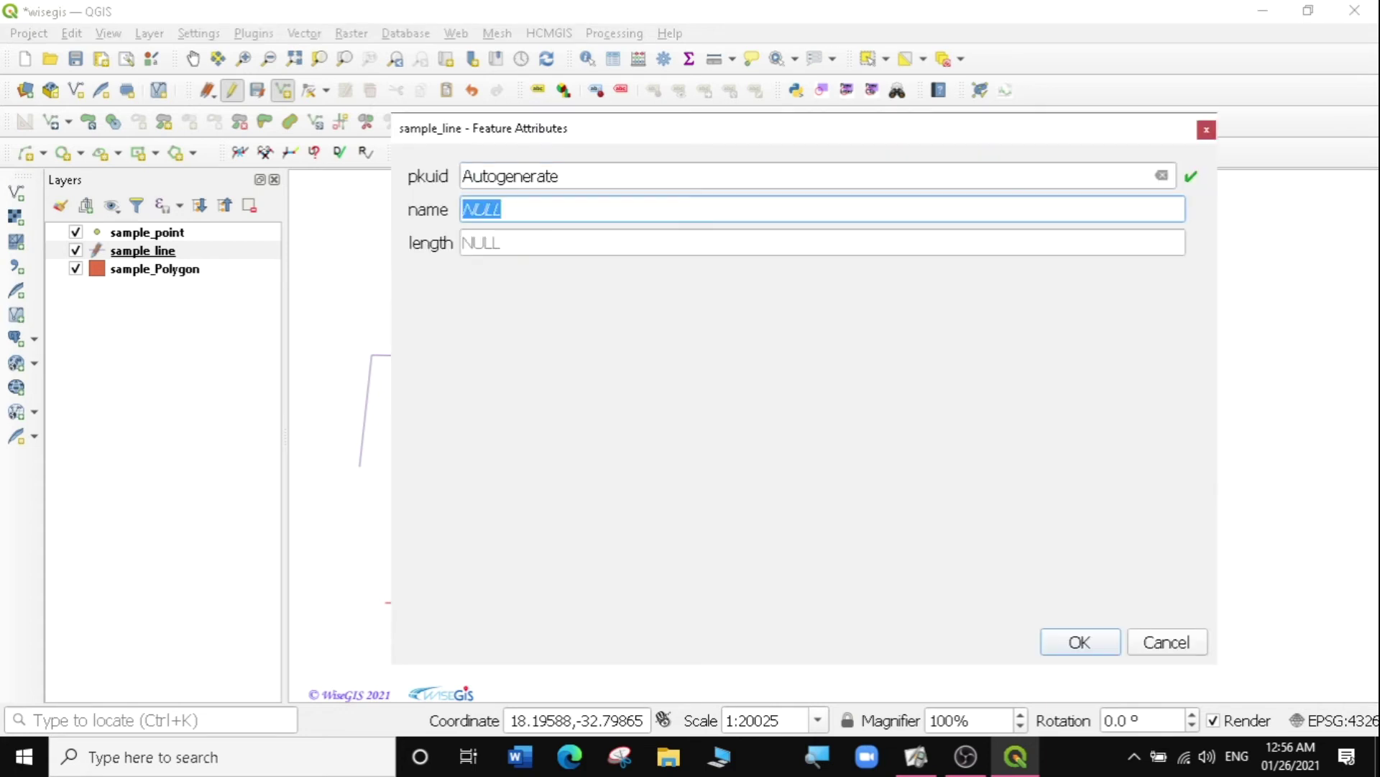
# Step: Name the second line BB, save the sample_line edits and end editing on that layer
pyautogui.write('BB')
pyautogui.press('Return')
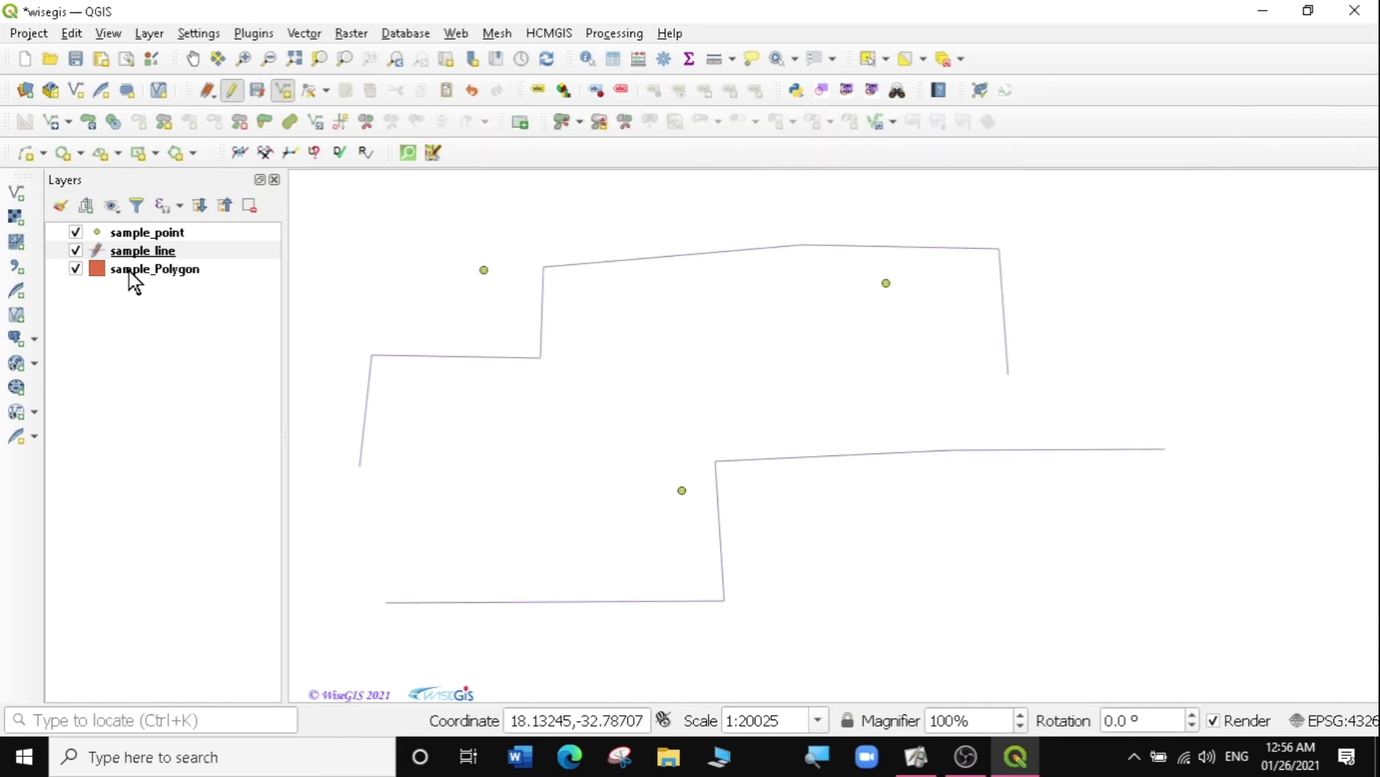
pyautogui.click(257, 90)
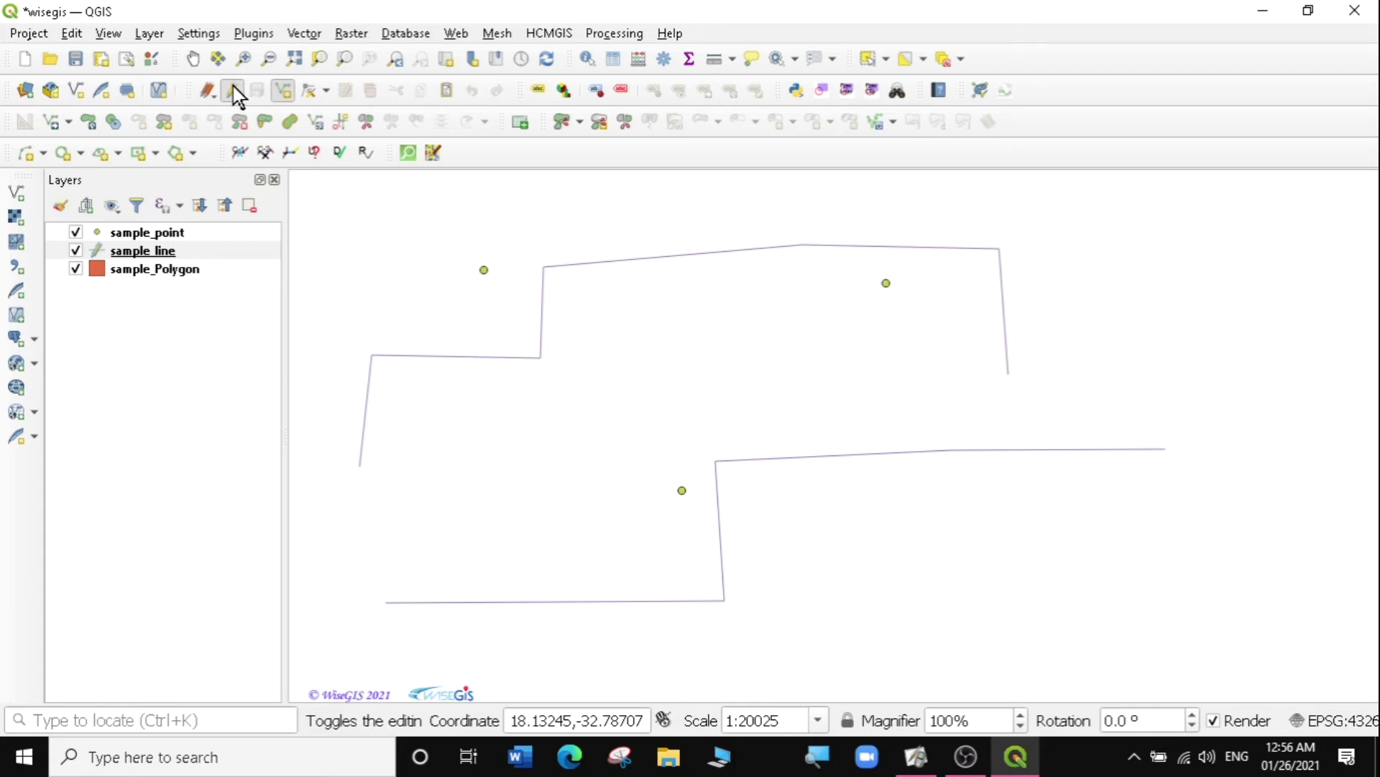
pyautogui.click(234, 91)
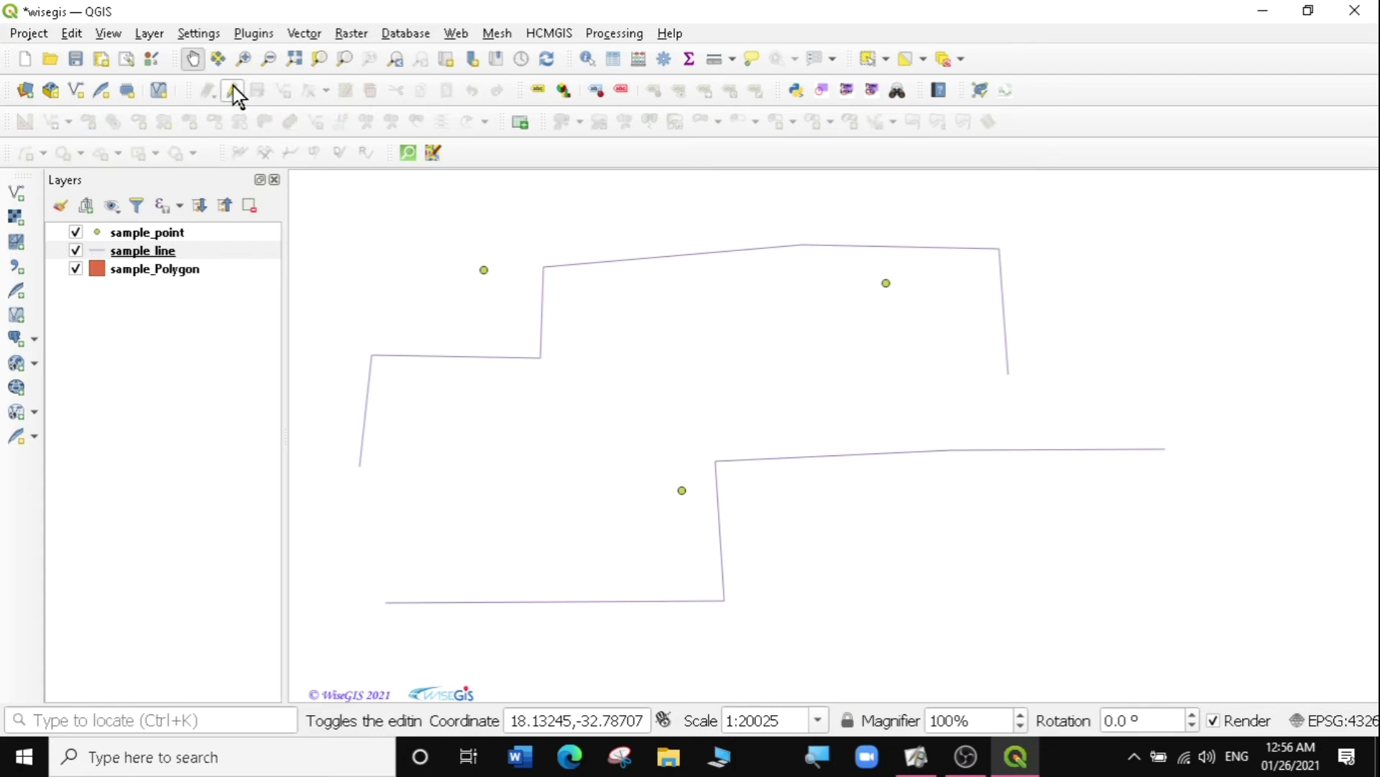
# Step: Enable editing on sample_Polygon and add a rectangle northwest of point A, with a corner at about 18.1427, -32.7890 and the name AAA
pyautogui.click(149, 271)
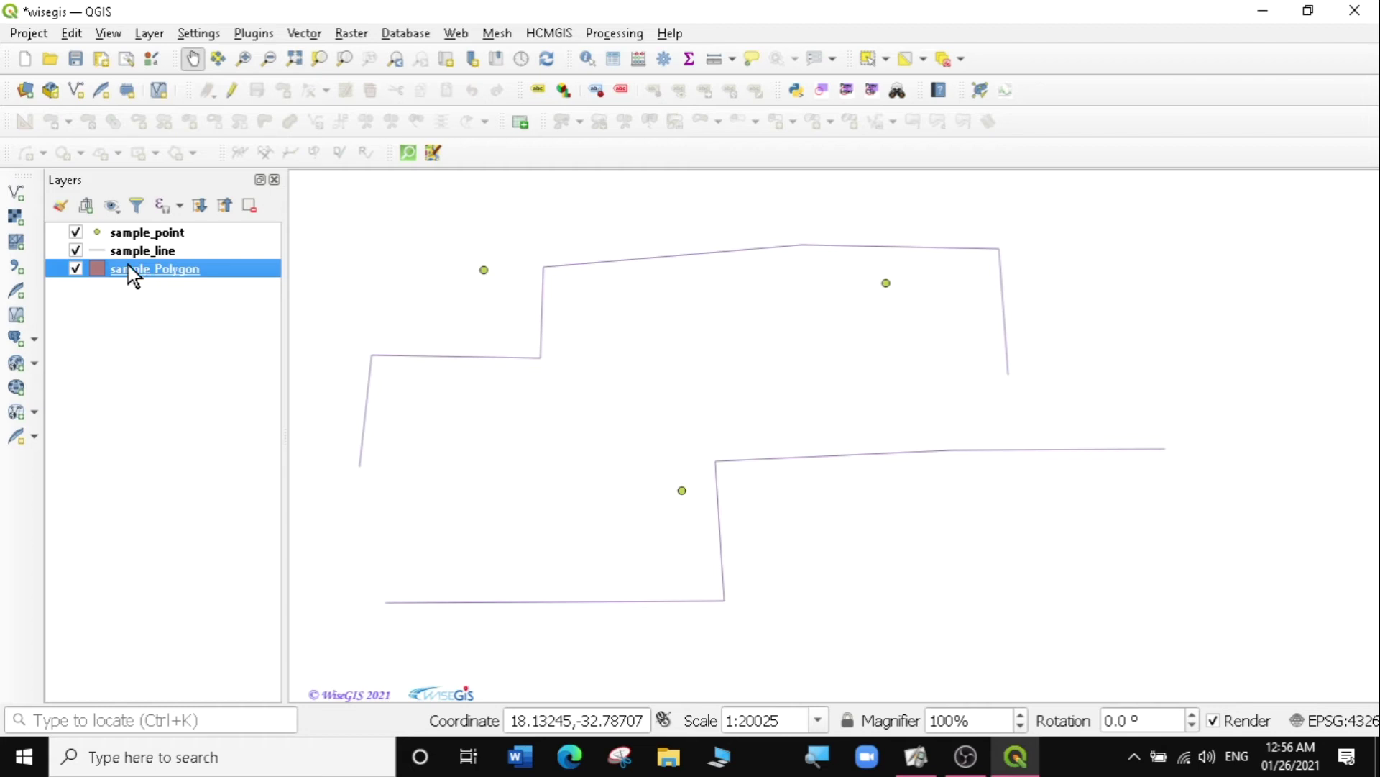
pyautogui.click(232, 92)
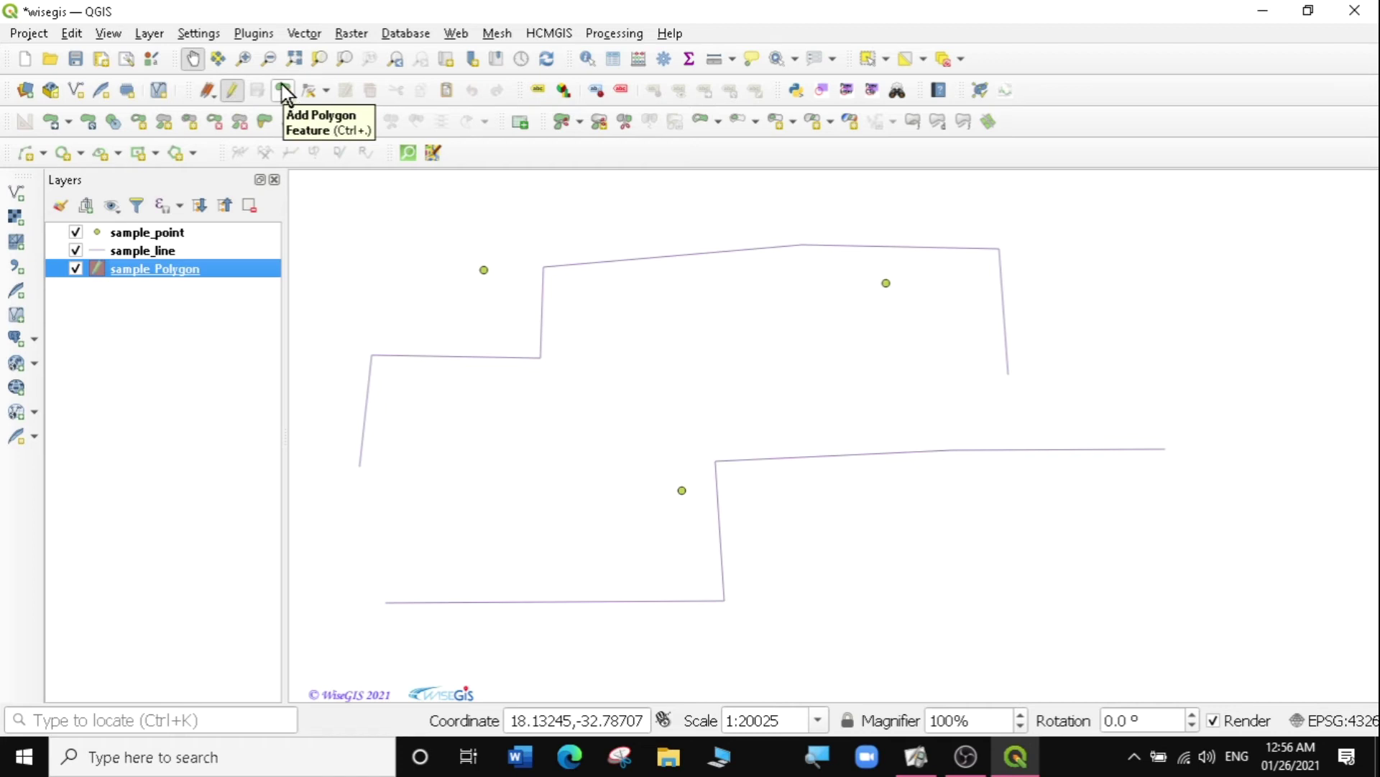
pyautogui.click(284, 92)
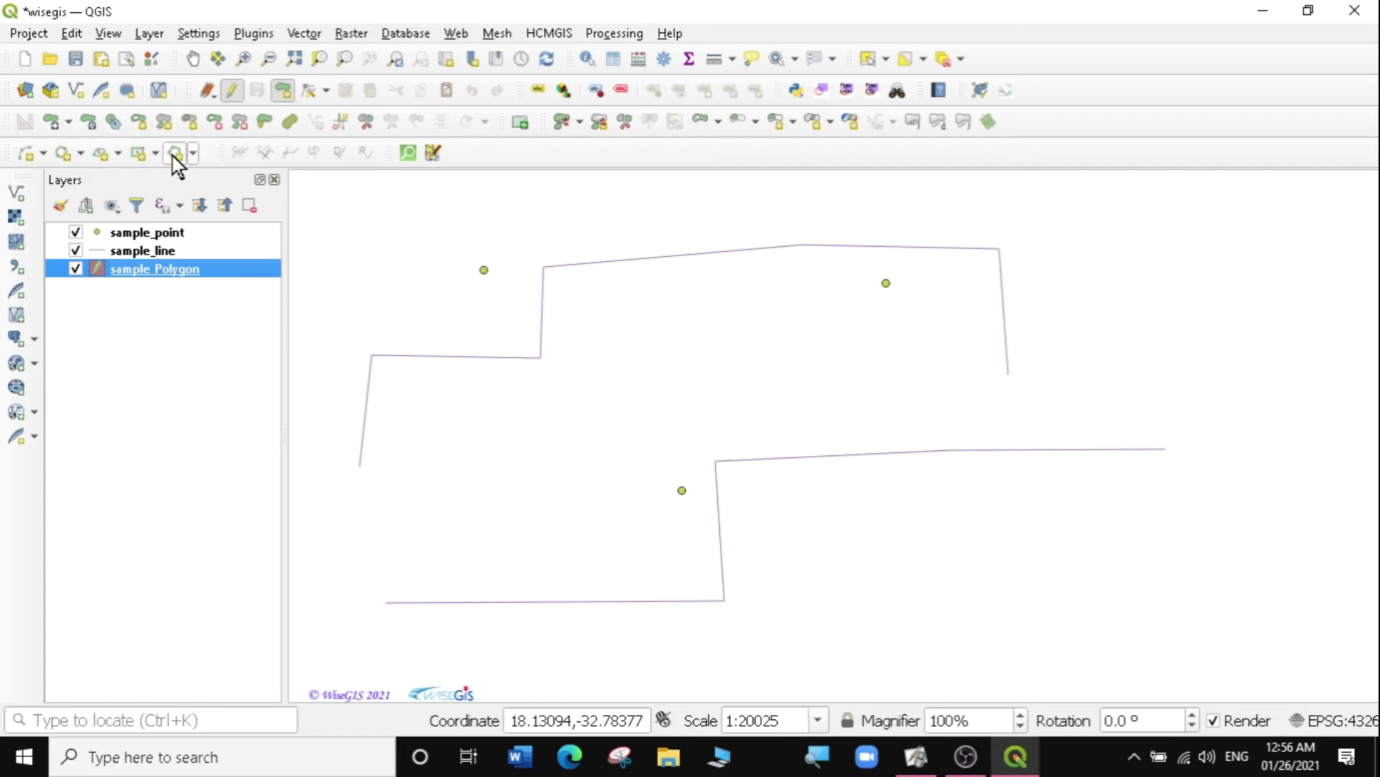
pyautogui.click(138, 153)
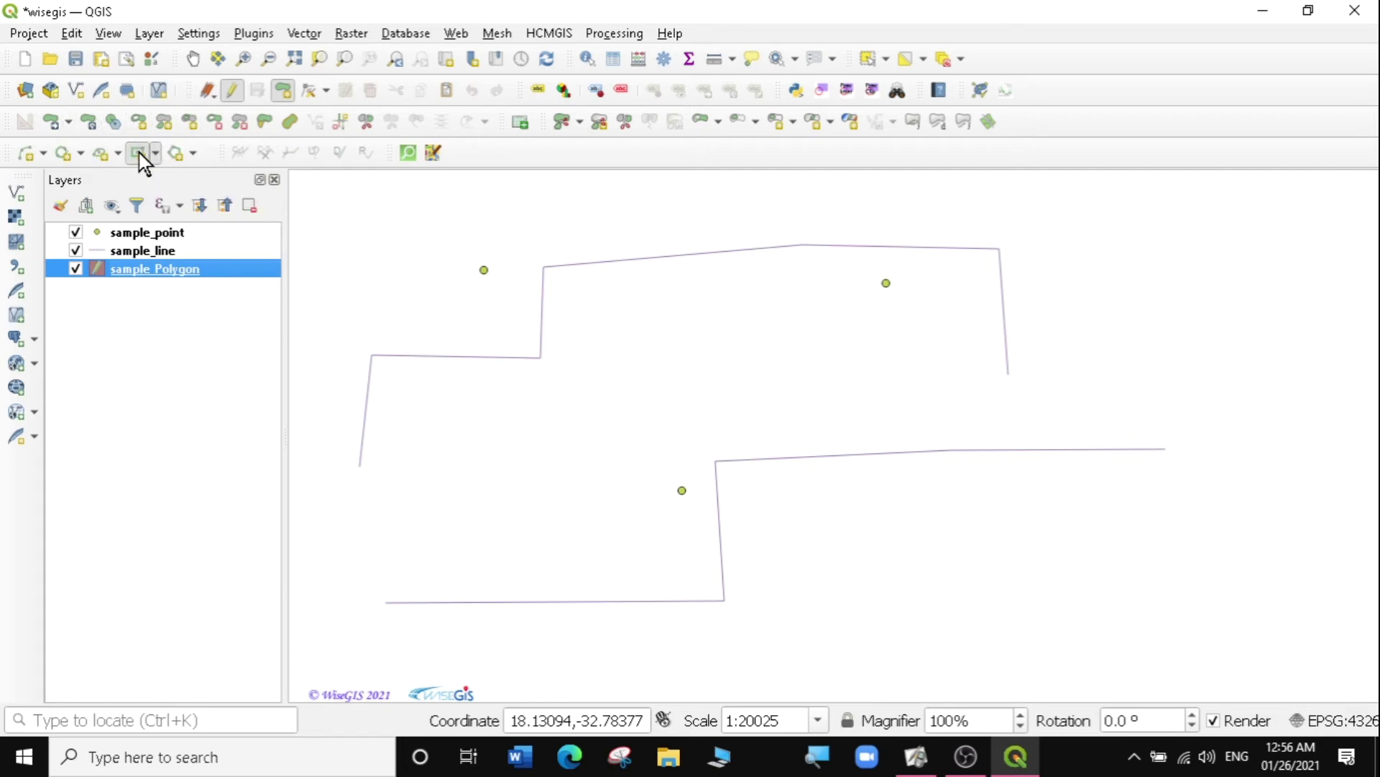
pyautogui.click(343, 253)
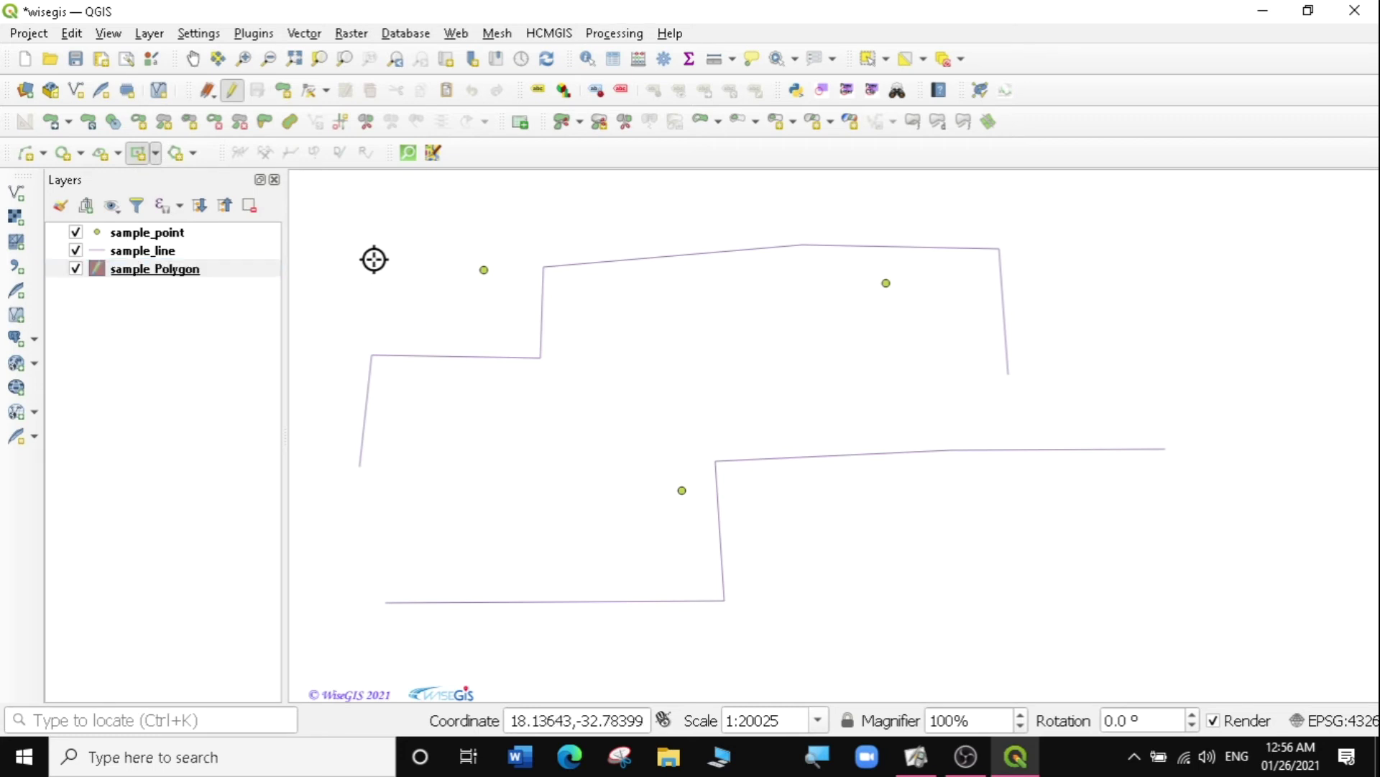
pyautogui.click(449, 317)
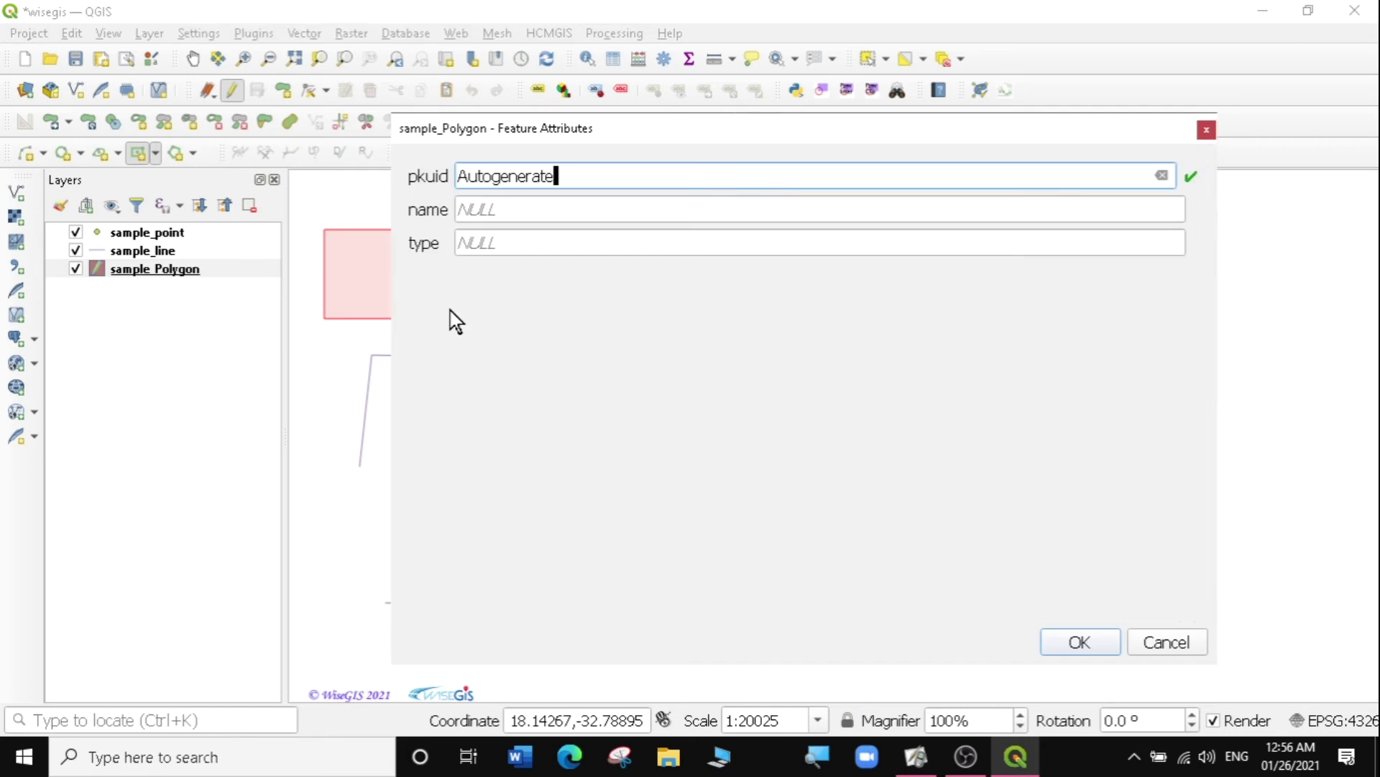
pyautogui.press('Tab')
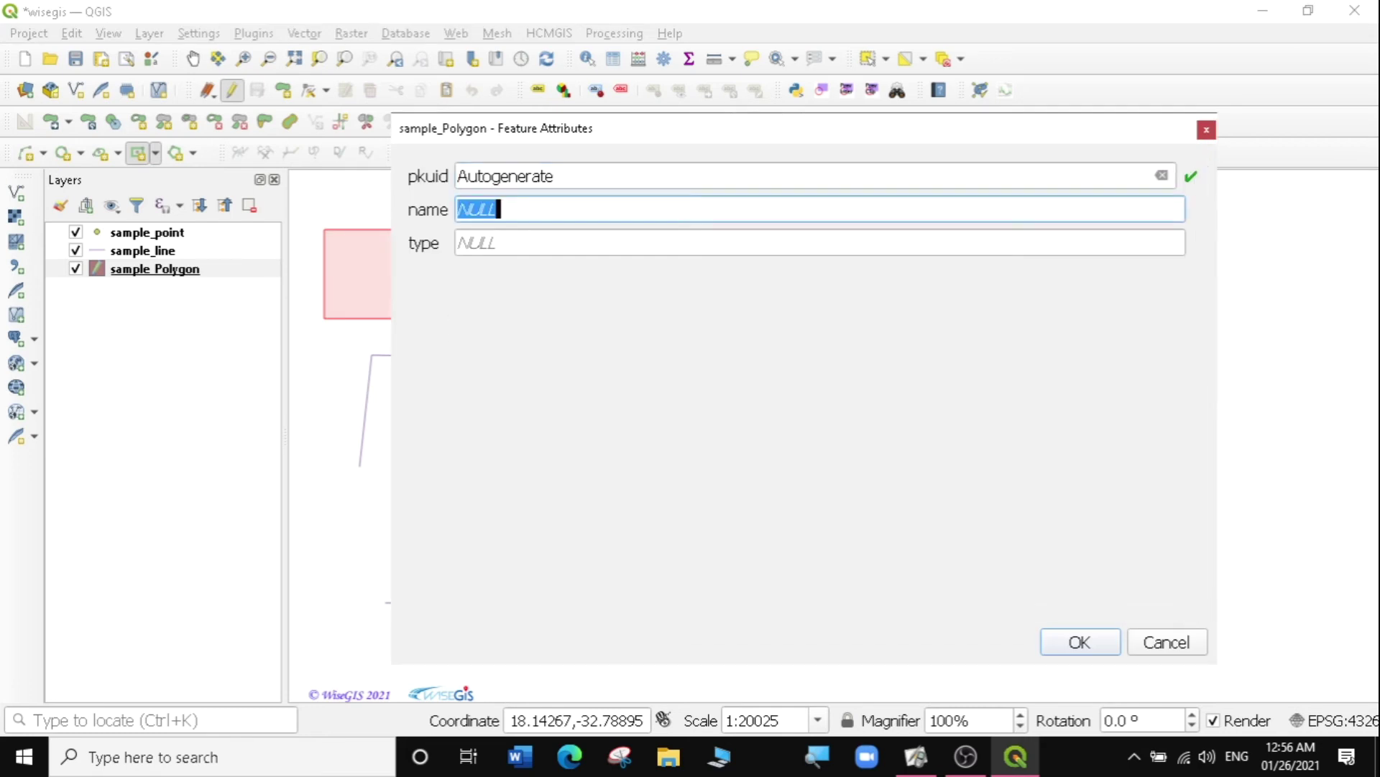
pyautogui.write('AAA')
pyautogui.click(1062, 640)
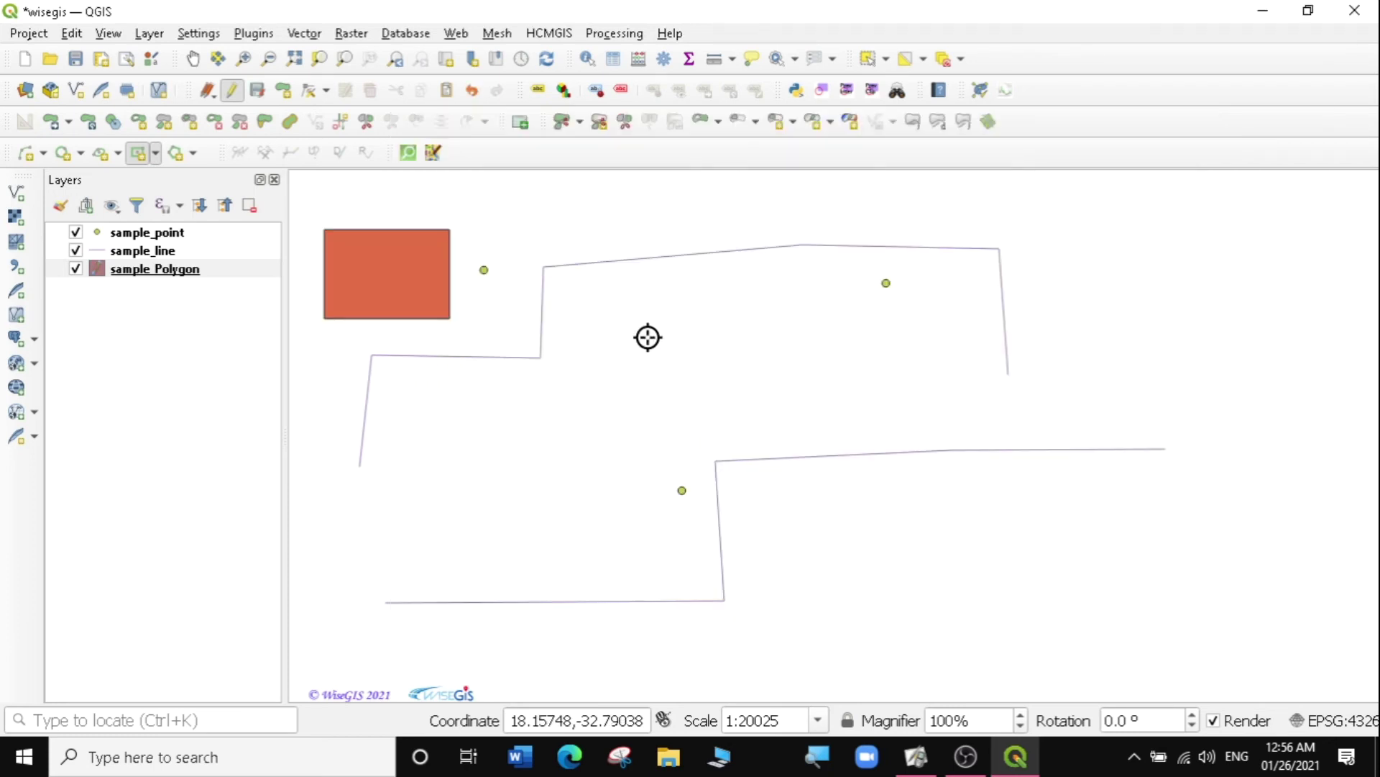
# Step: Add a wider rectangle between the two lines in sample_Polygon, with a corner at about 18.1752, -32.7965 and the name BBB
pyautogui.click(758, 379)
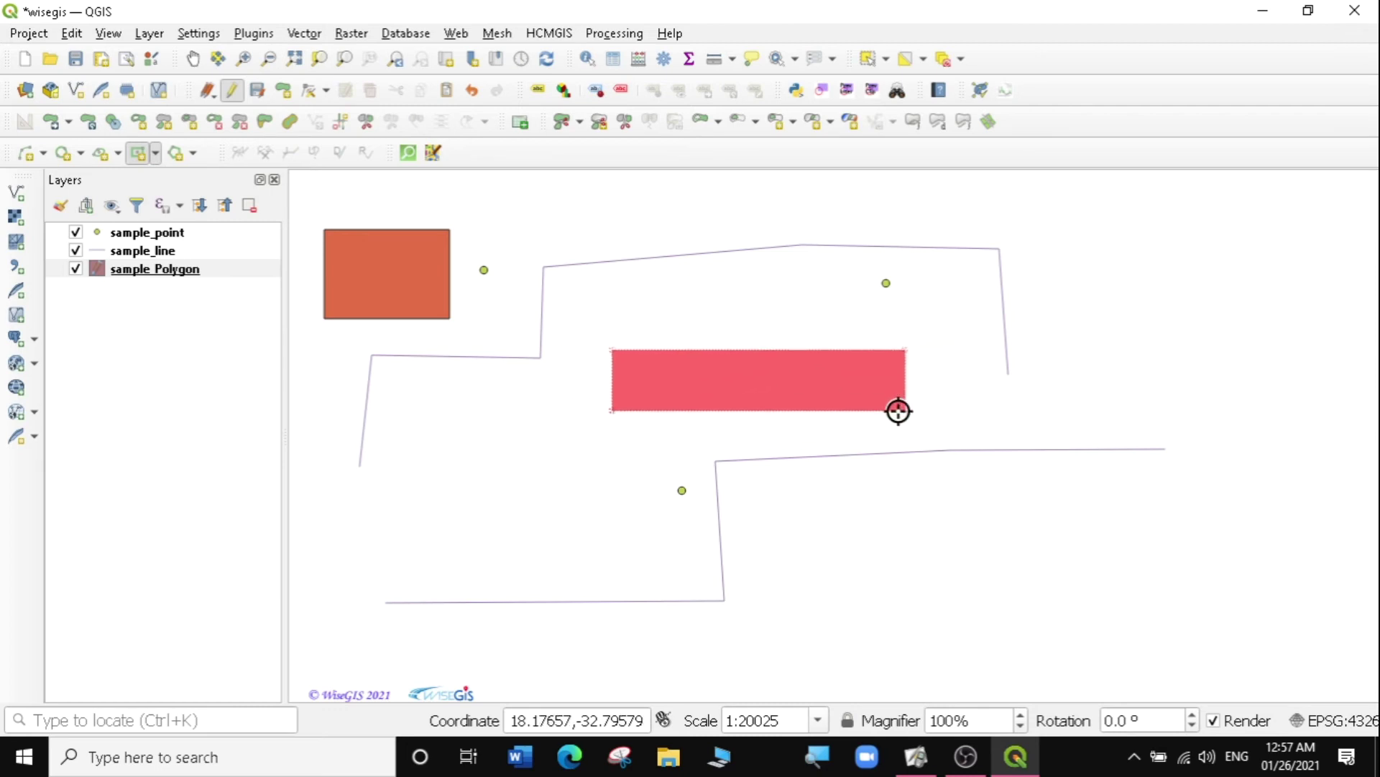
pyautogui.click(887, 420)
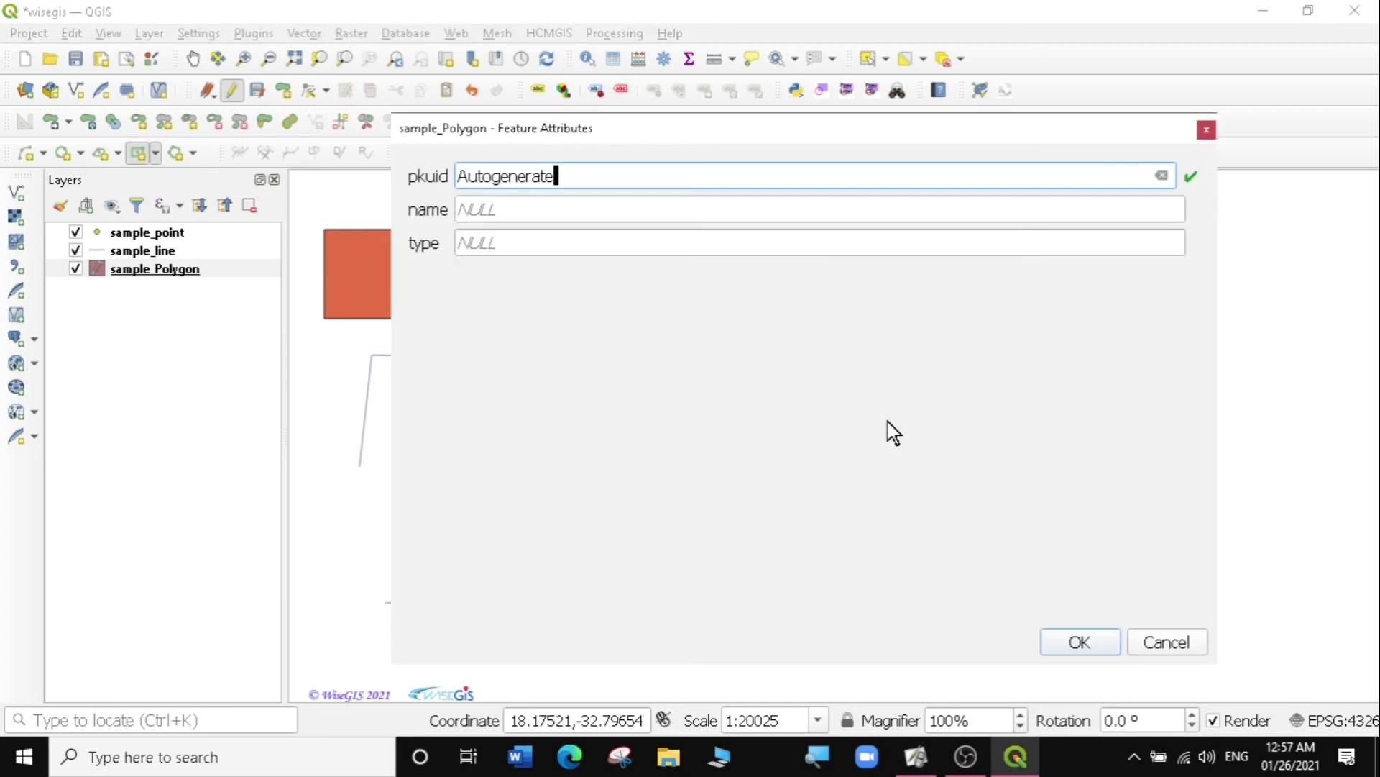
pyautogui.press('Tab')
pyautogui.write('BBB')
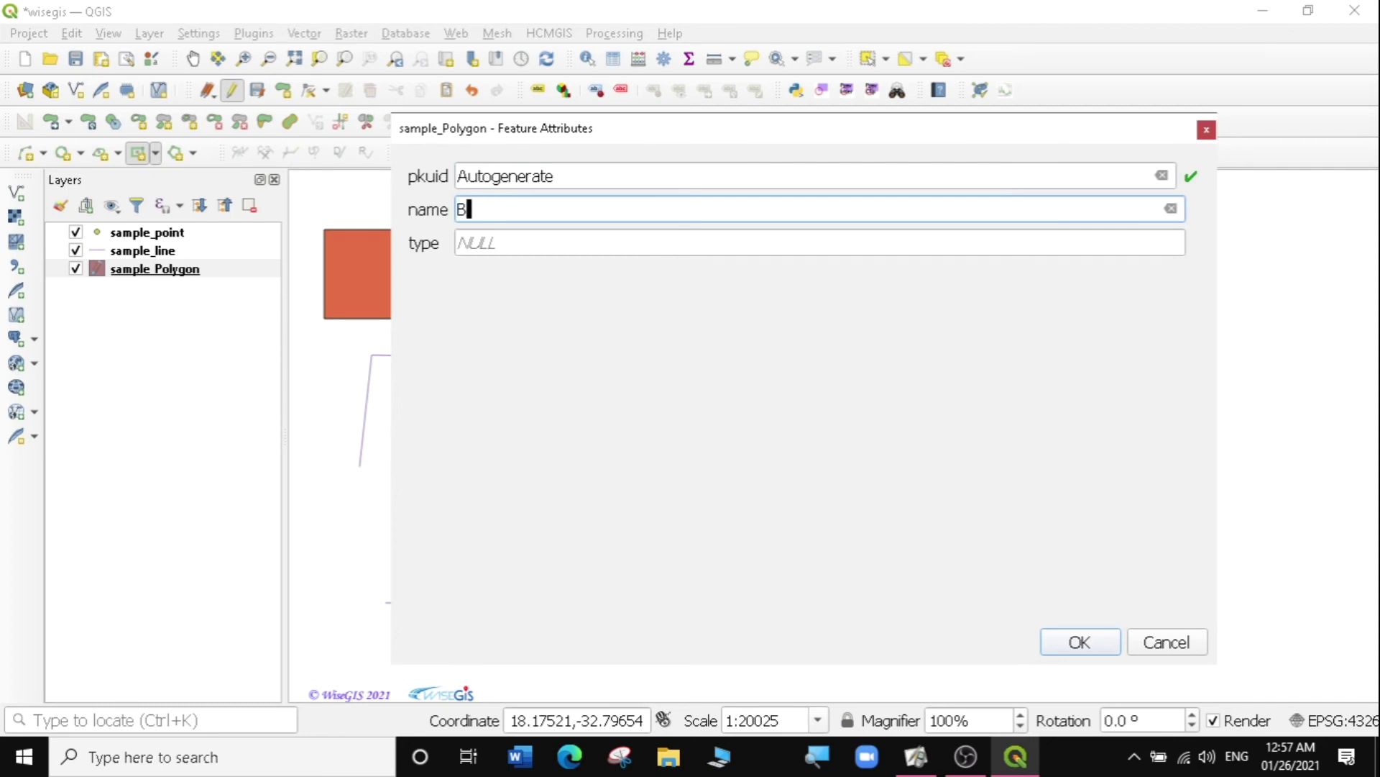
pyautogui.click(1081, 642)
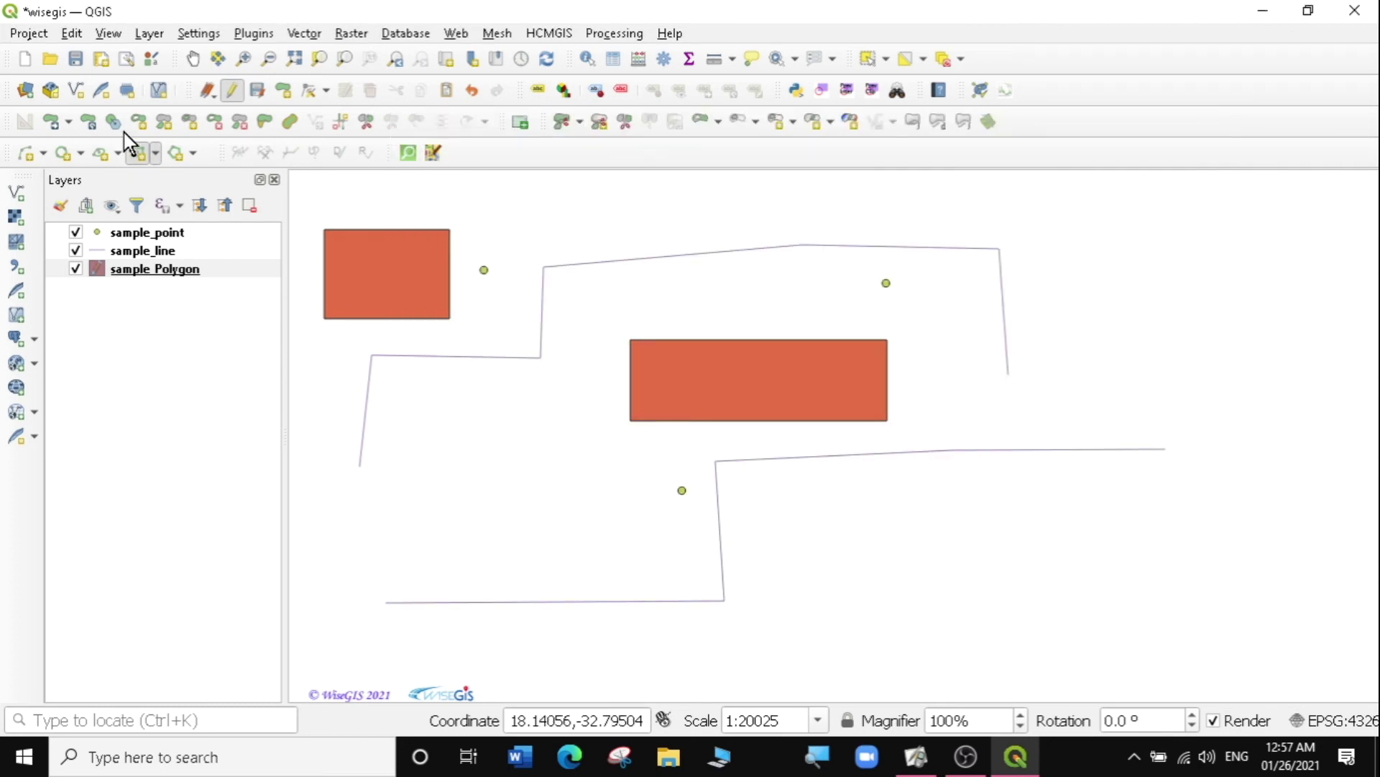
# Step: Add a circle southeast of the second line in sample_Polygon, with its last point at about 18.1852, -32.8114 and the name CCC
pyautogui.click(63, 153)
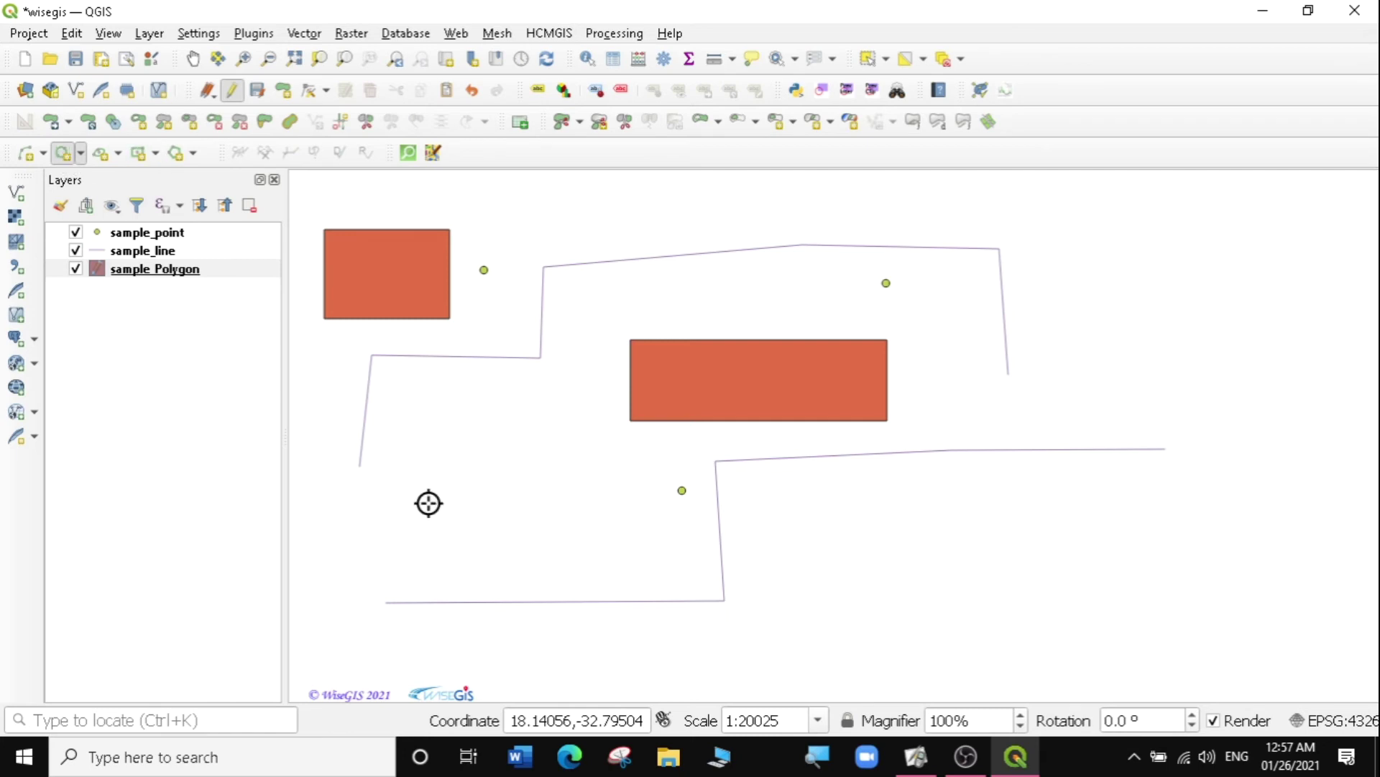
pyautogui.click(882, 563)
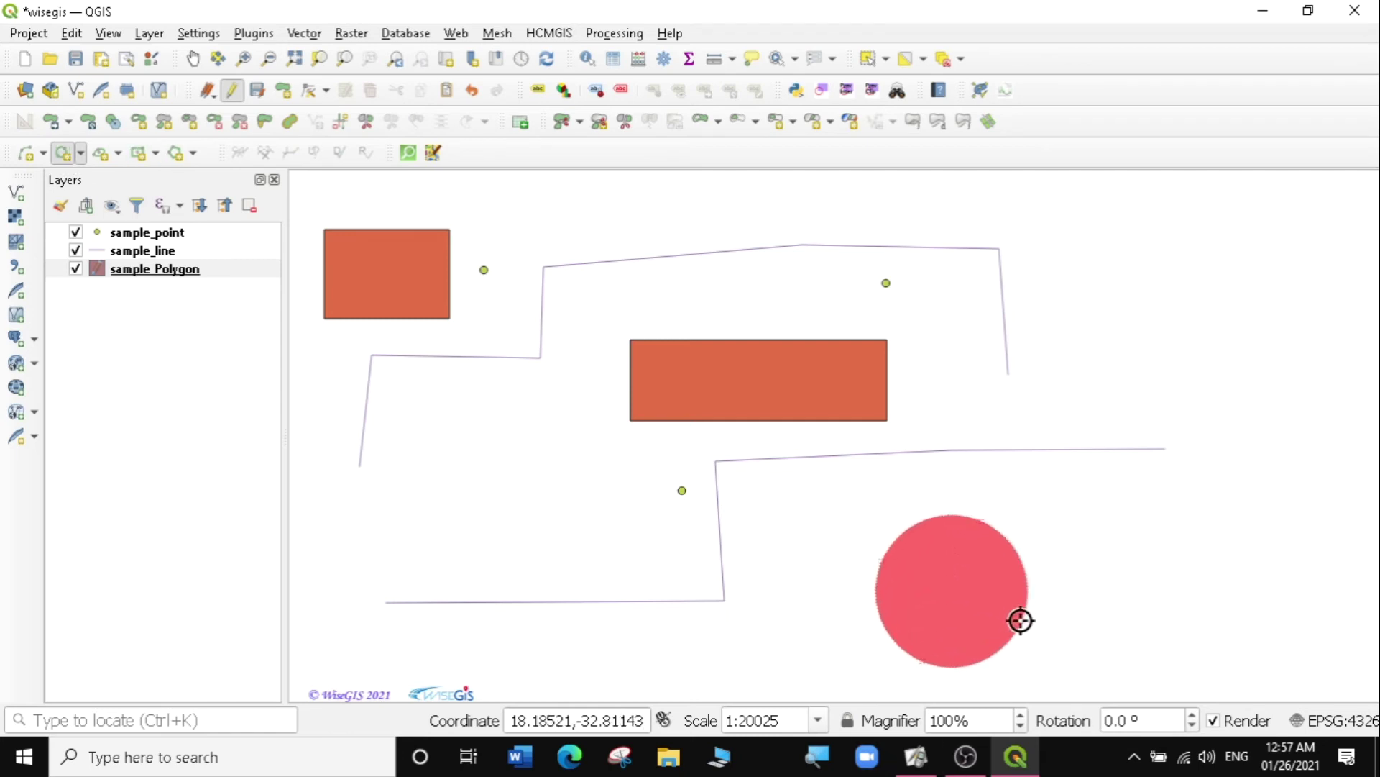
pyautogui.rightClick(1020, 619)
pyautogui.press('Tab')
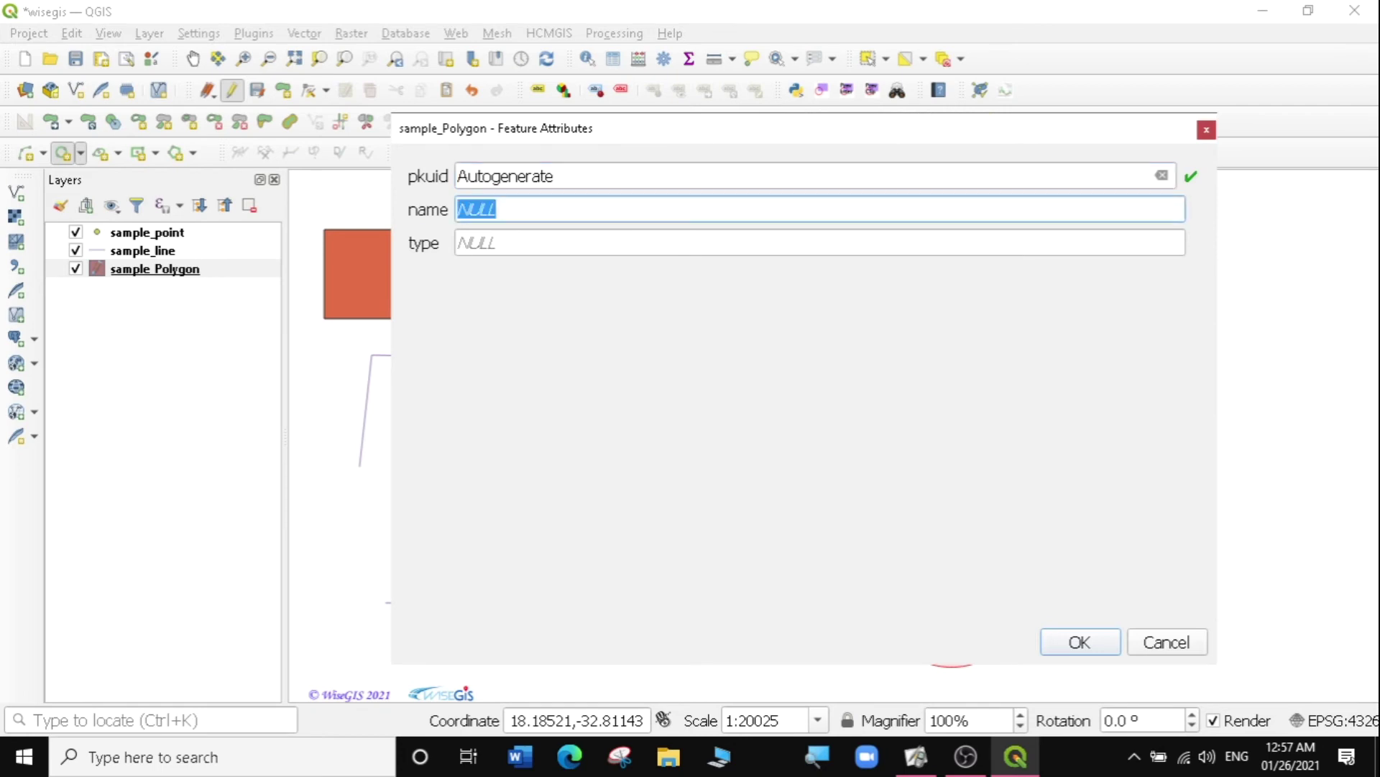
pyautogui.write('CCC')
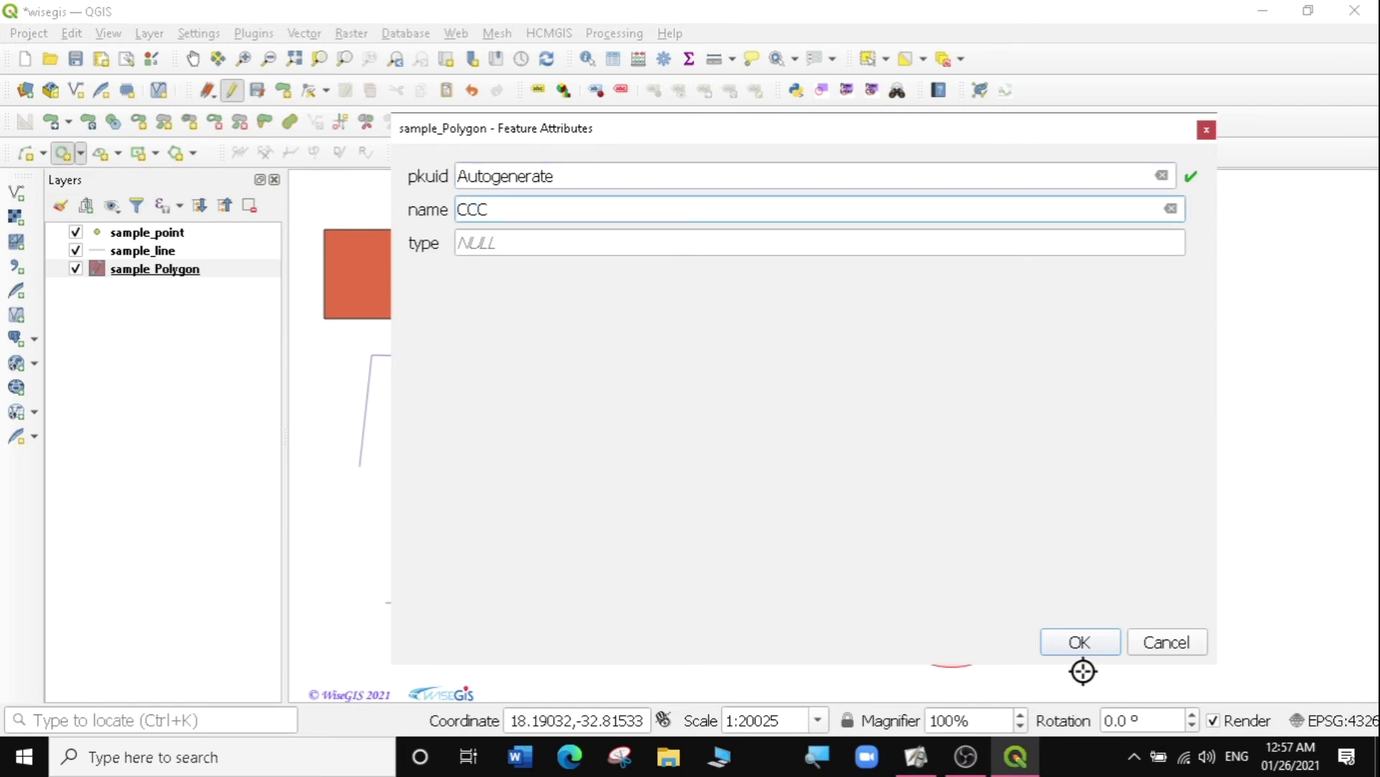
pyautogui.click(1075, 642)
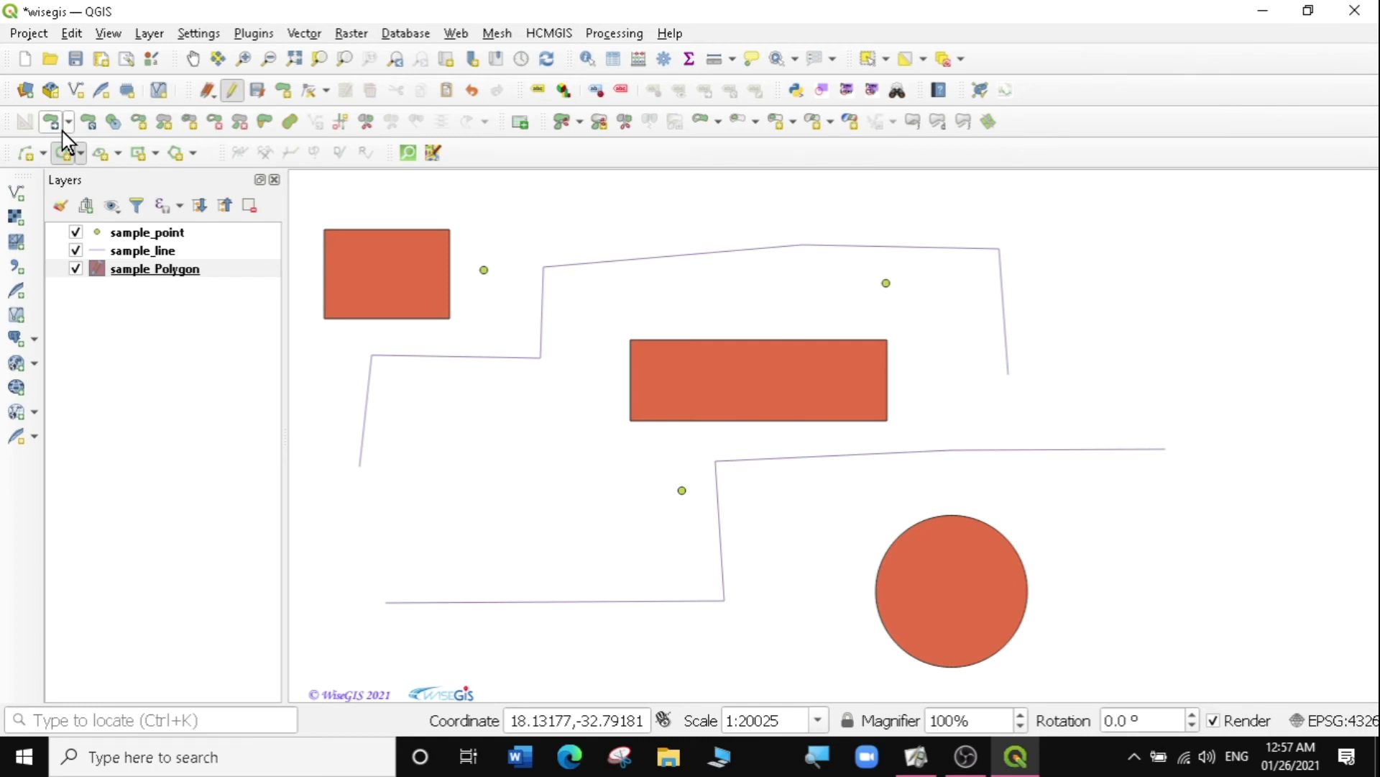
# Step: Draw a regular six-sided polygon in sample_Polygon, below the first line's western end, with a corner at about 18.1440, -32.8006
pyautogui.click(173, 156)
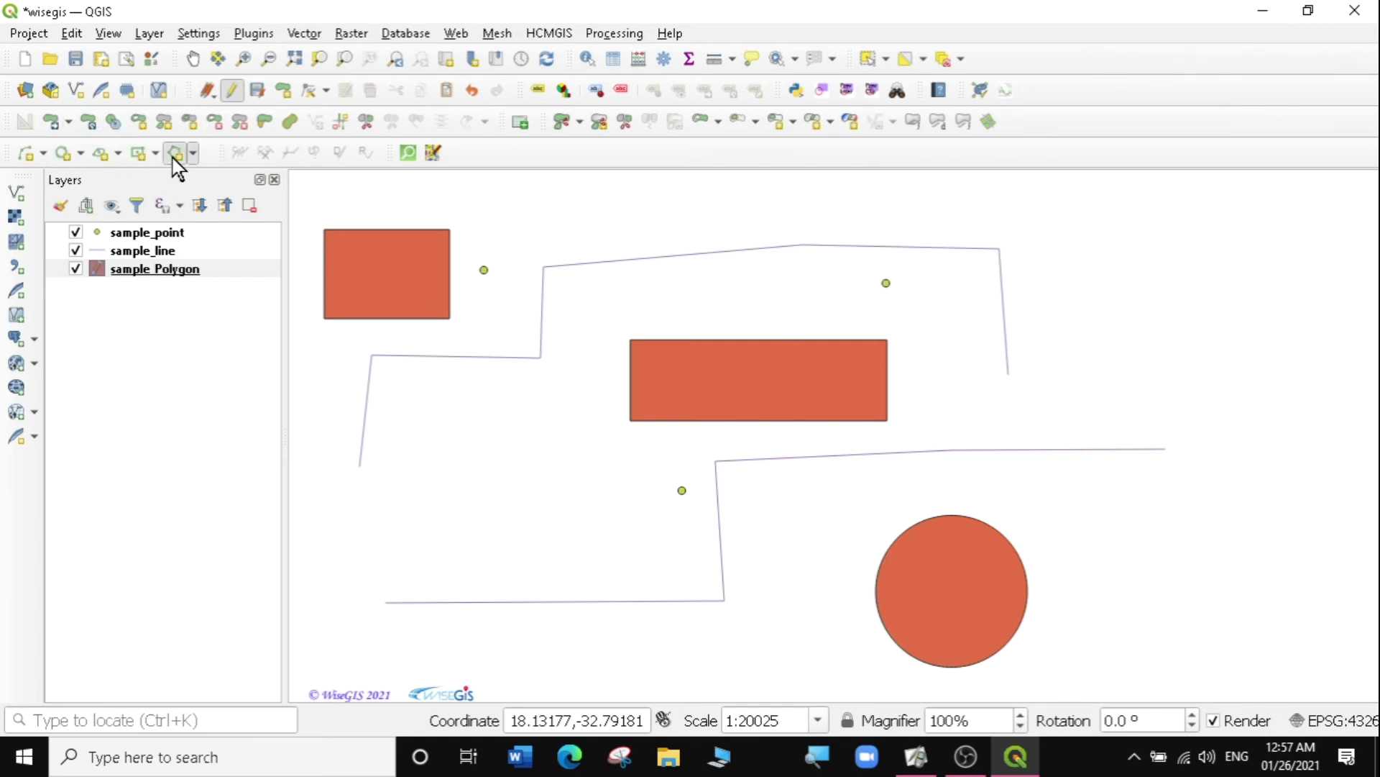
pyautogui.click(441, 437)
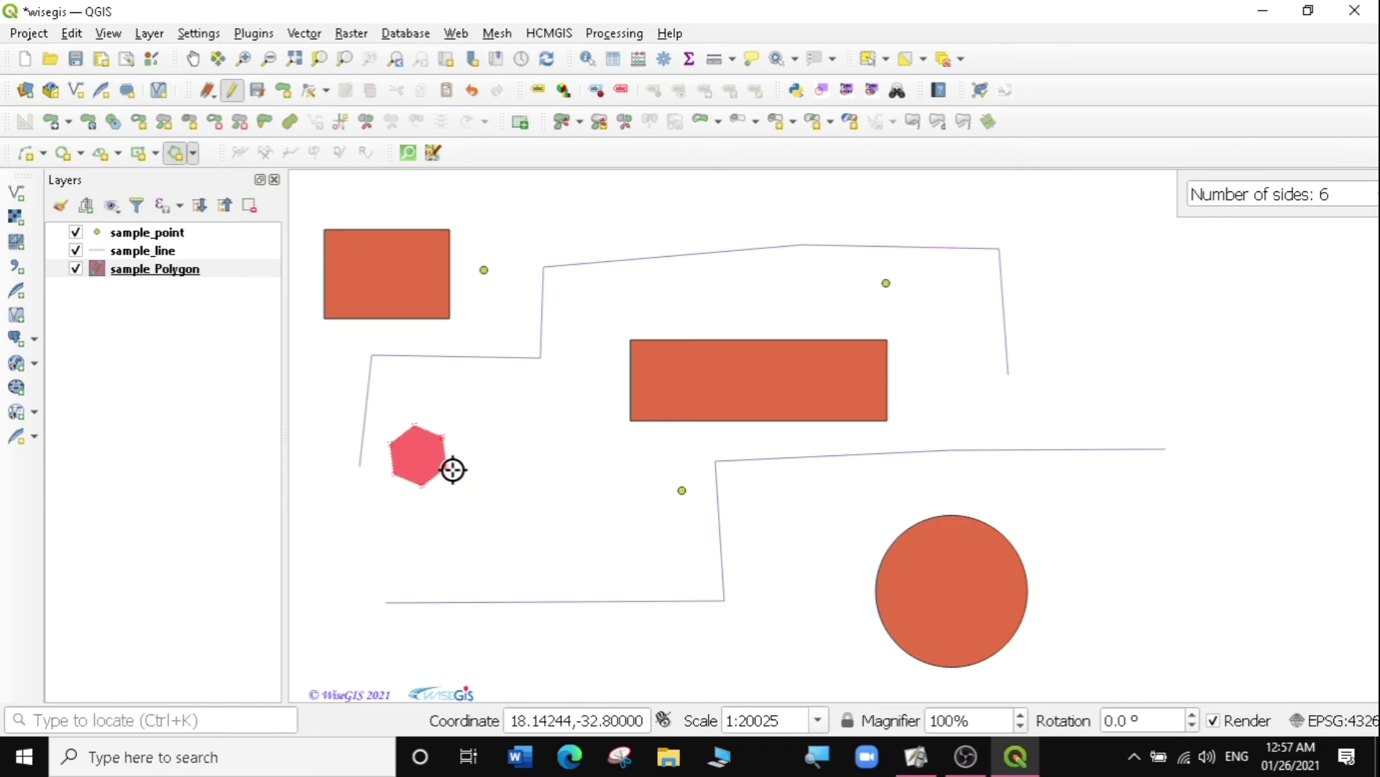
pyautogui.click(467, 475)
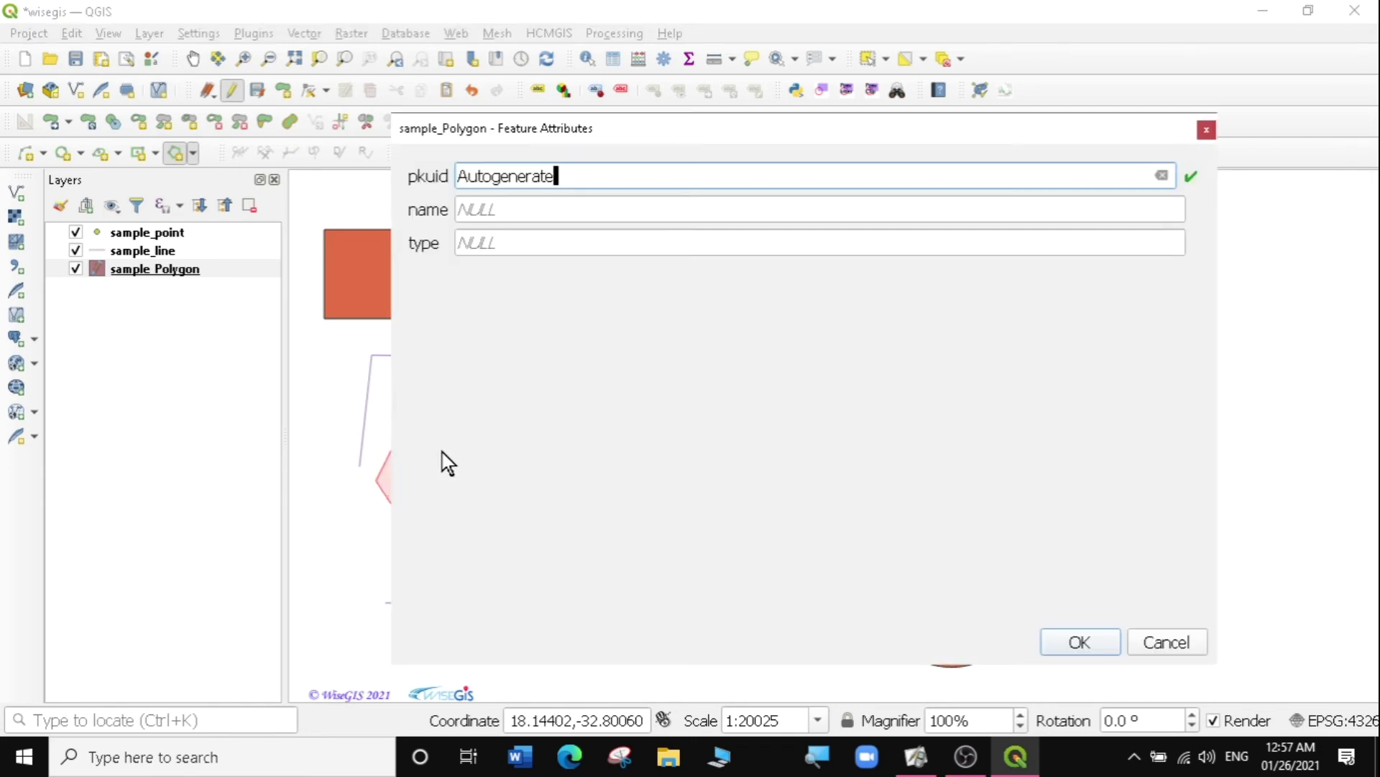
# Step: Name the hexagon DDD, save the sample_Polygon edits and end editing on that layer
pyautogui.press('Tab')
pyautogui.write('DD')
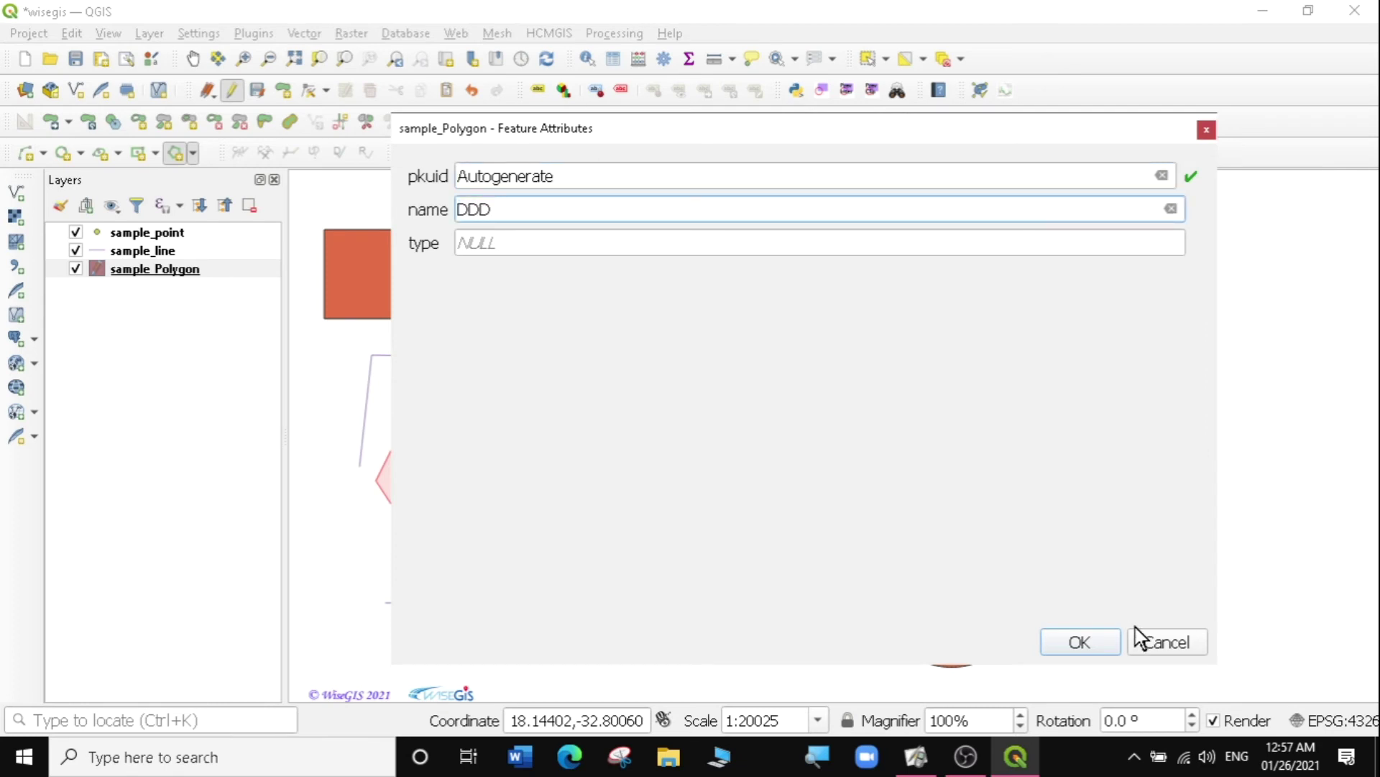
pyautogui.click(1104, 641)
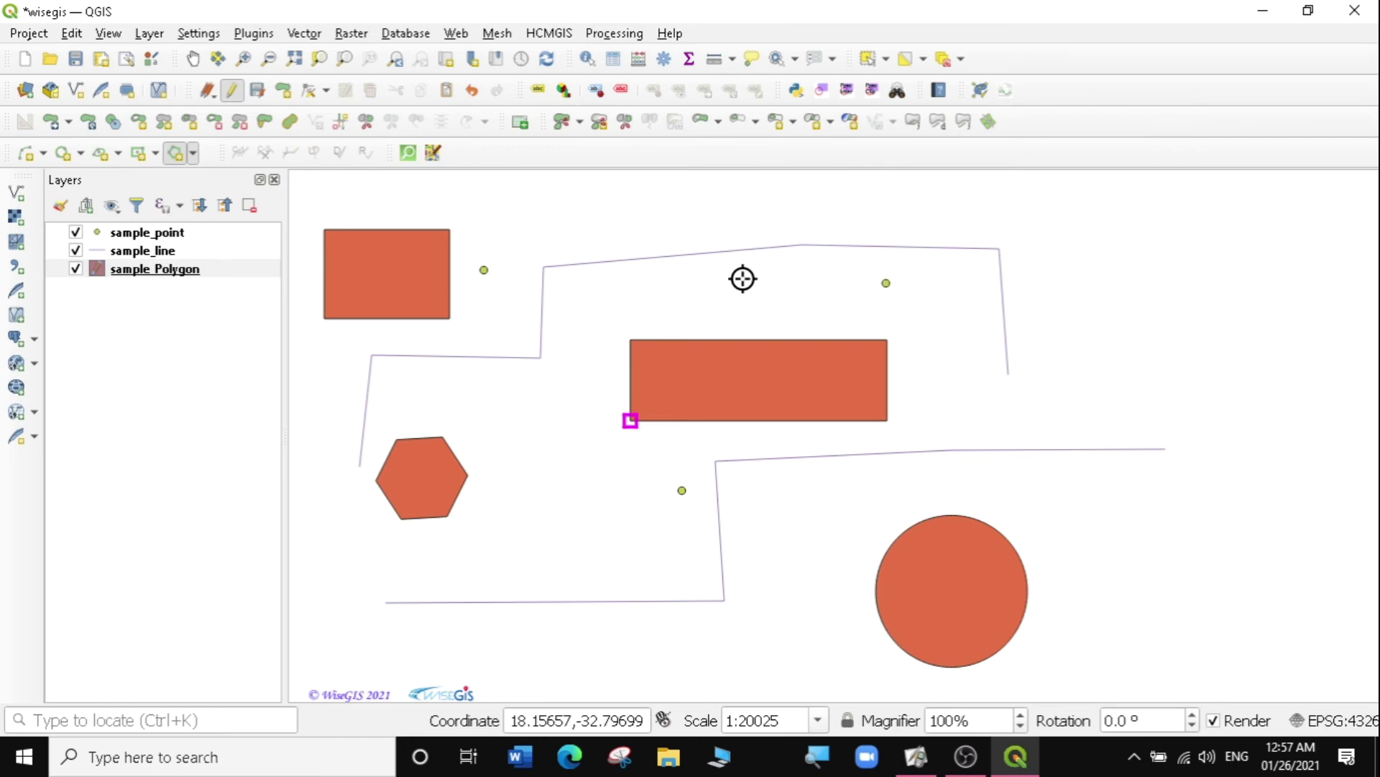
pyautogui.click(256, 91)
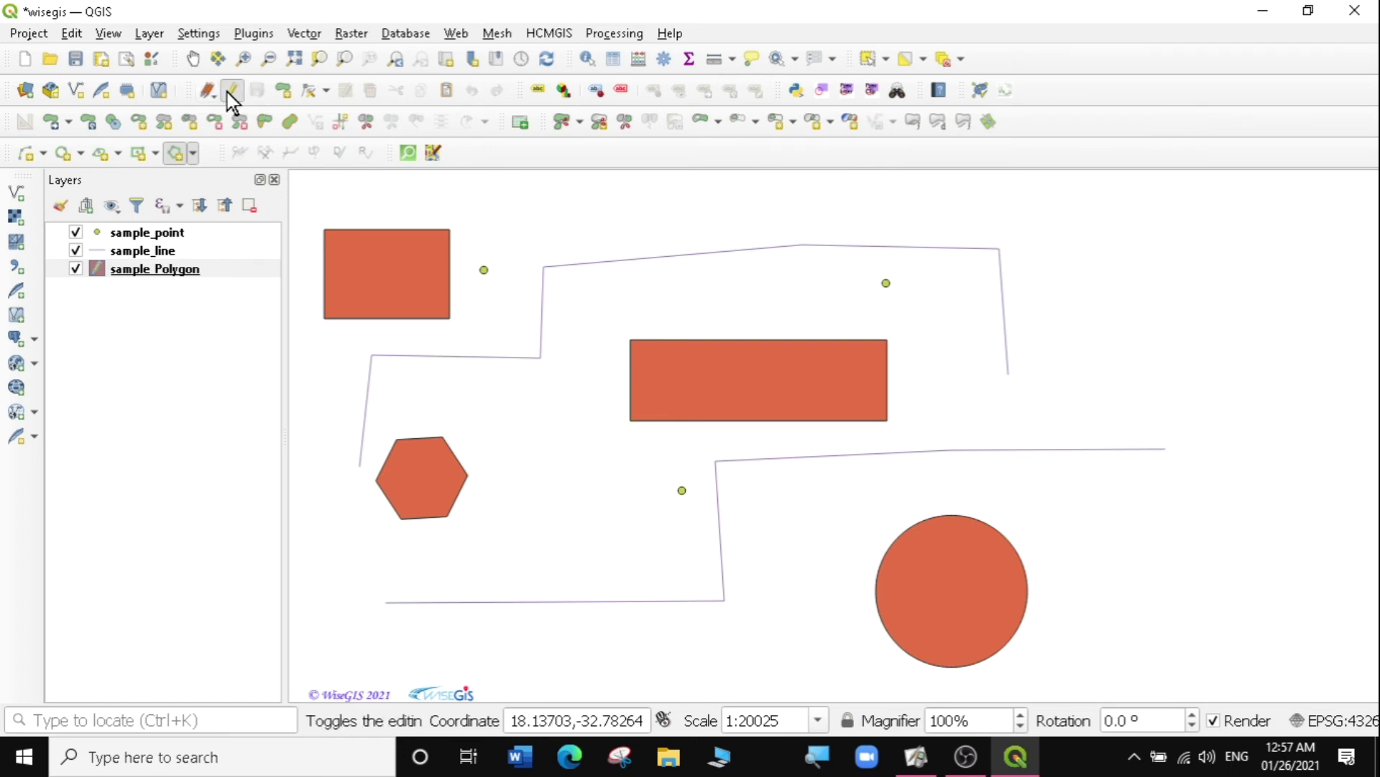
pyautogui.click(227, 93)
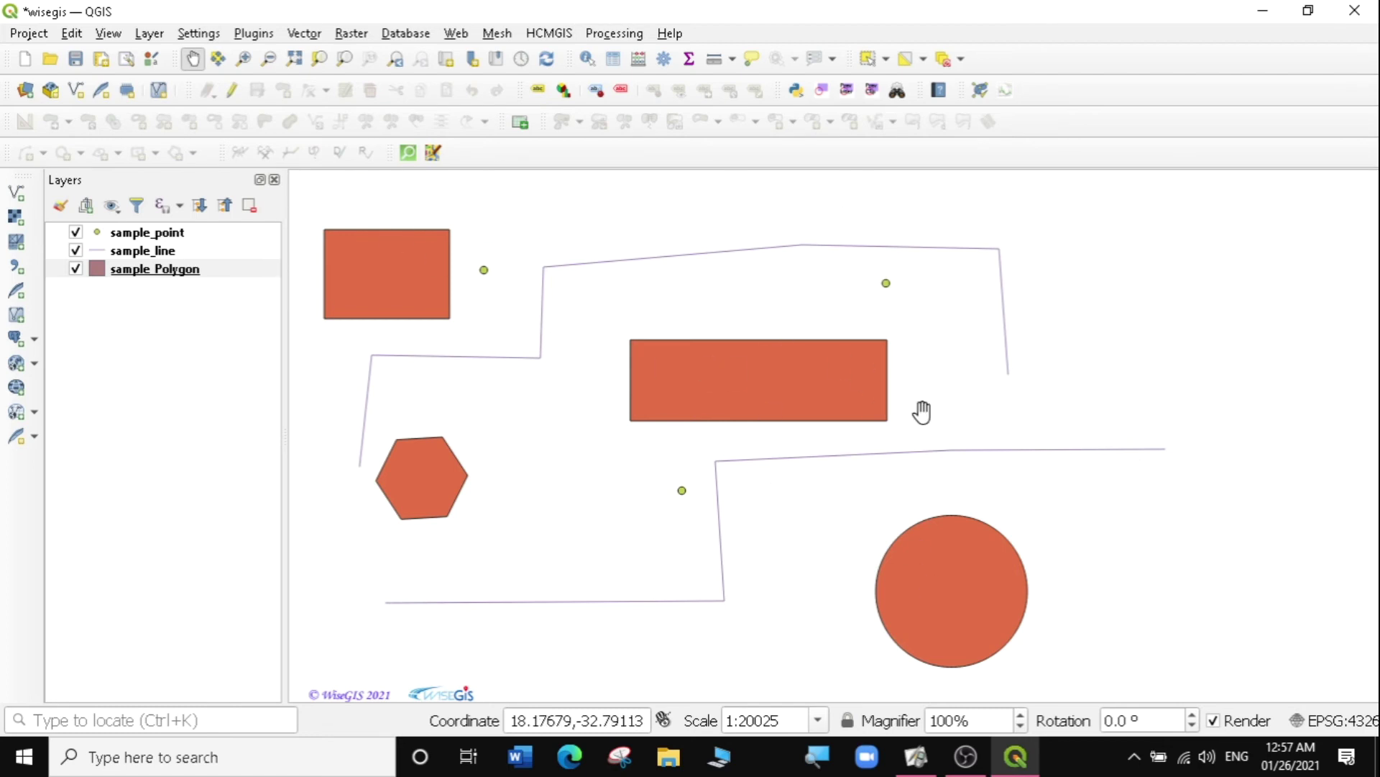
# Step: Review the attribute table of the sample_point layer and close it
pyautogui.click(153, 271)
pyautogui.rightClick(156, 235)
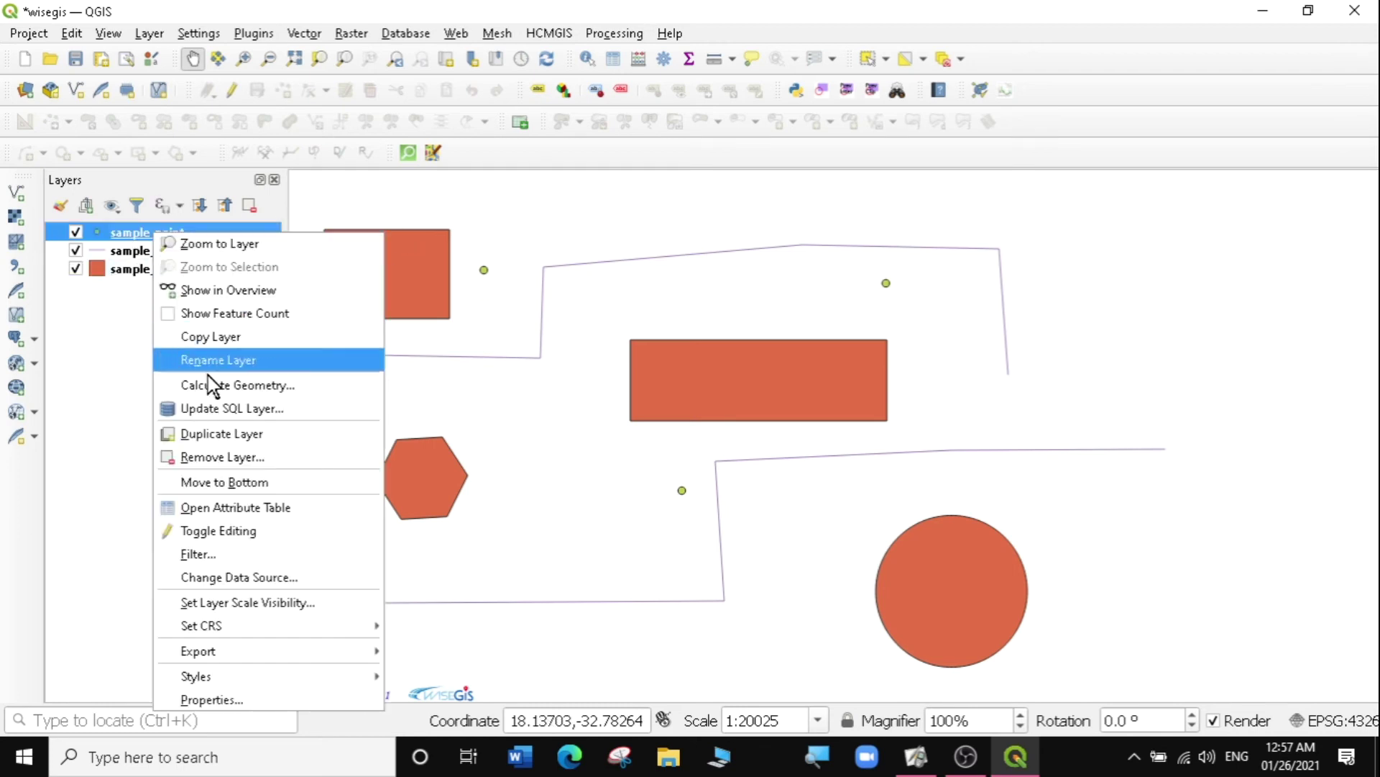
pyautogui.click(228, 507)
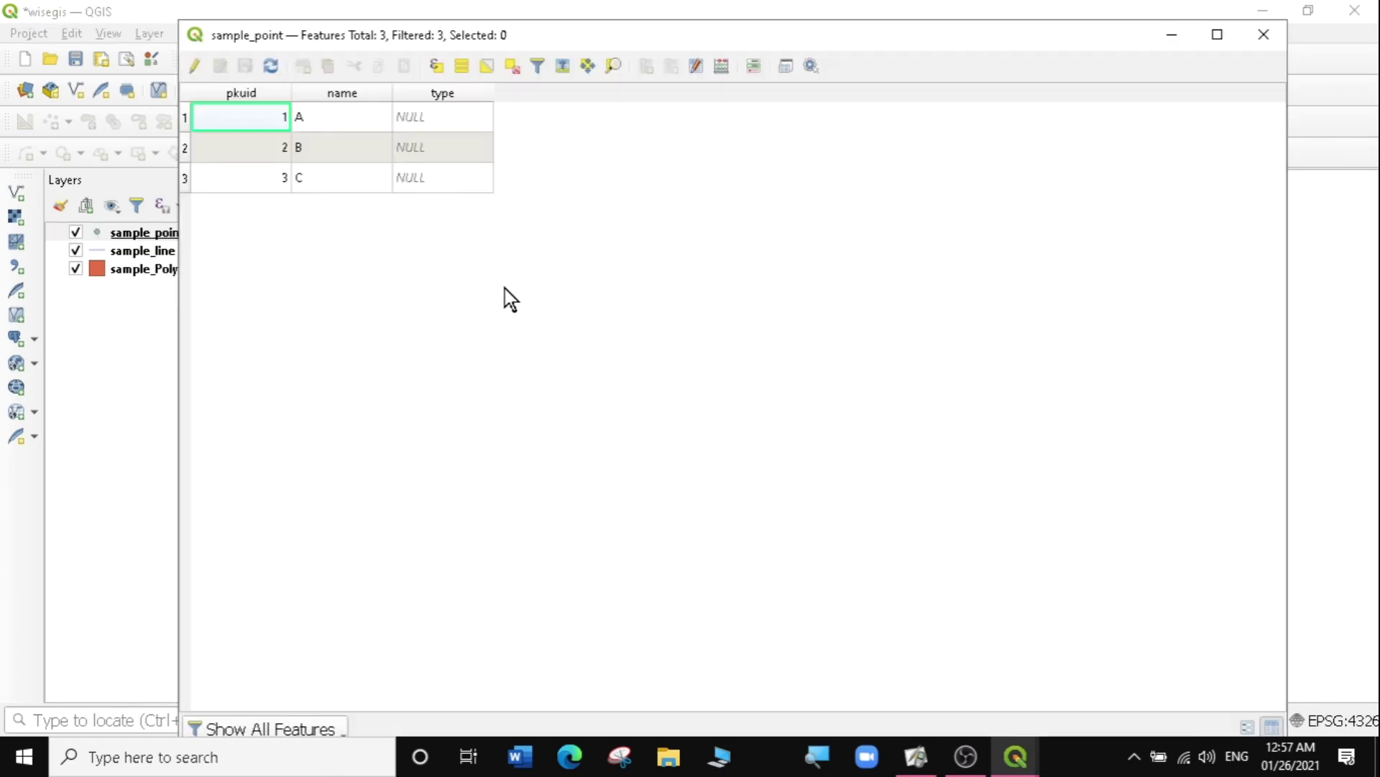
pyautogui.click(1262, 35)
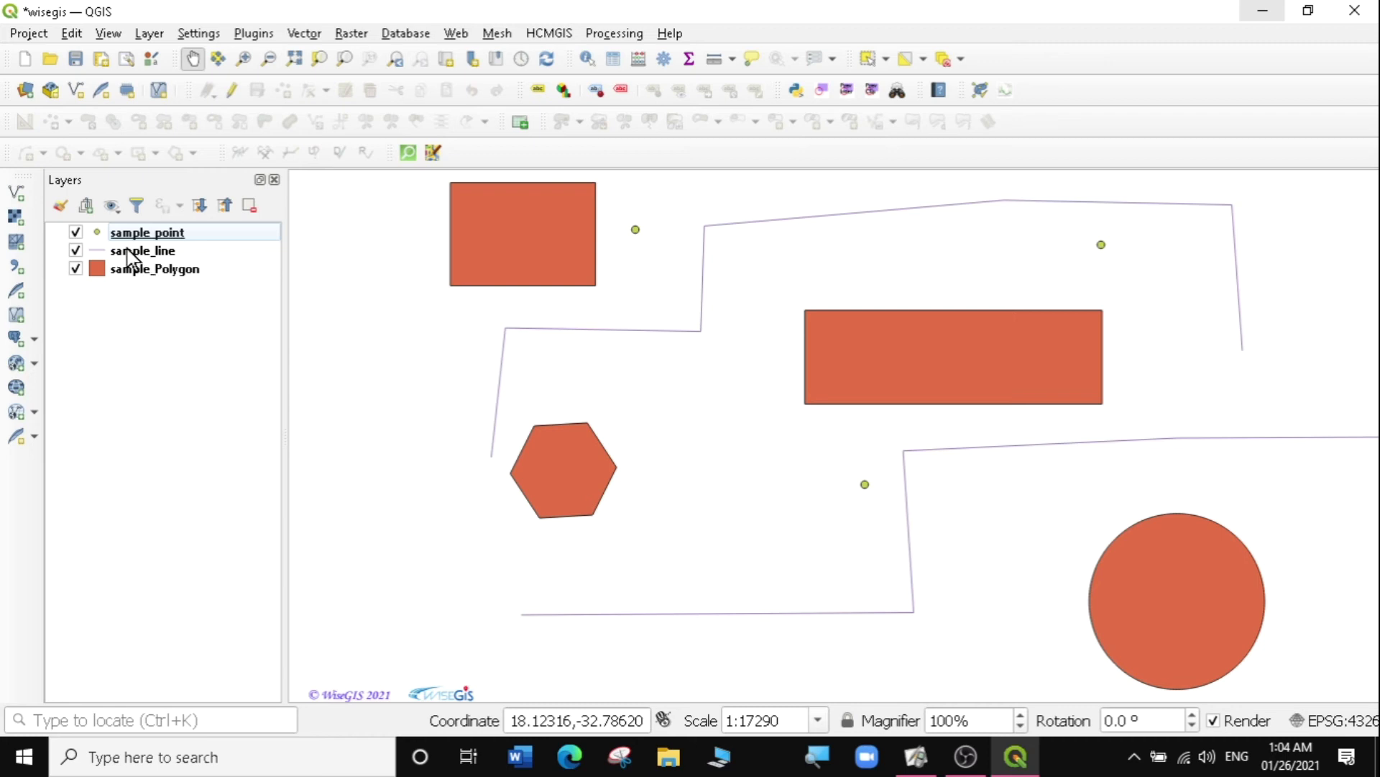
# Step: Remove the sample_point, sample_line and sample_Polygon layers from the project
pyautogui.click(161, 274)
pyautogui.click(153, 232)
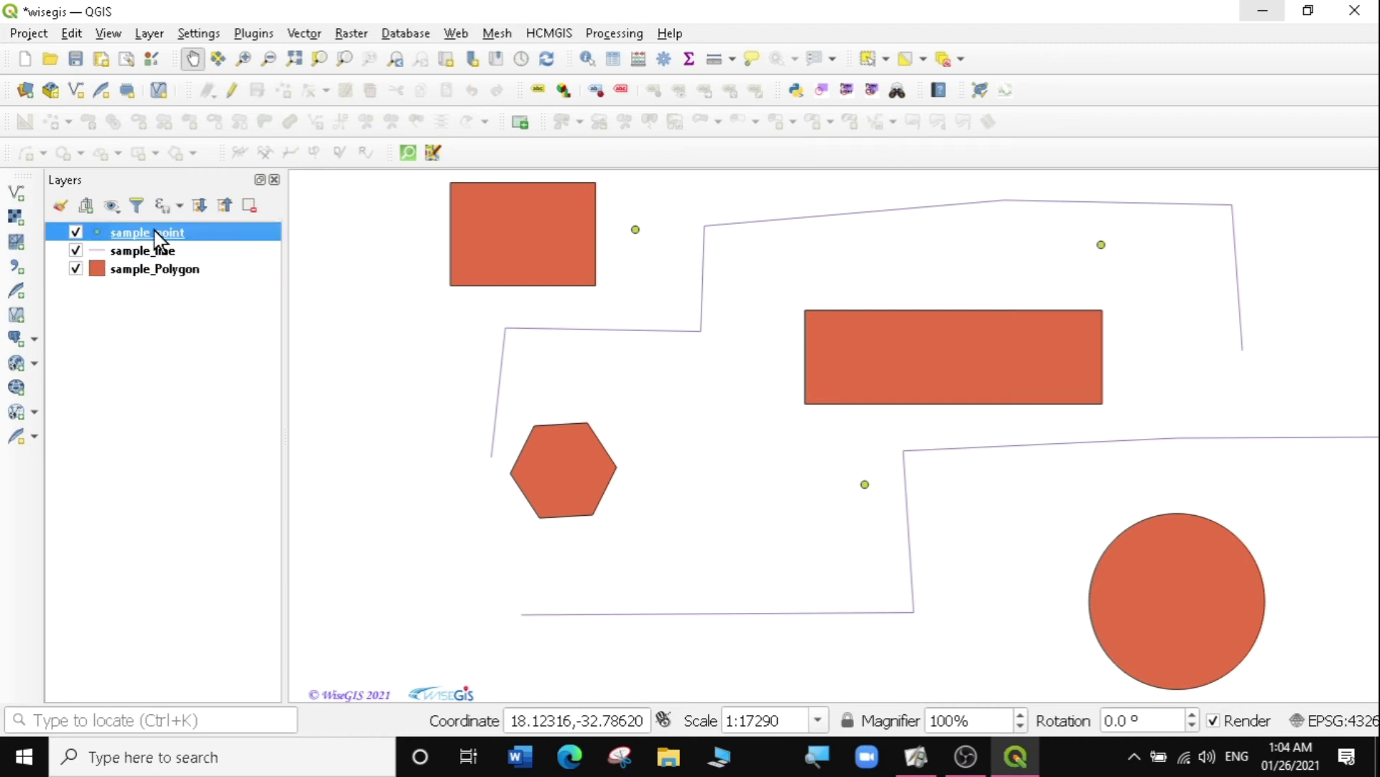
pyautogui.keyDown('shift'); pyautogui.click(155, 270); pyautogui.keyUp('shift')
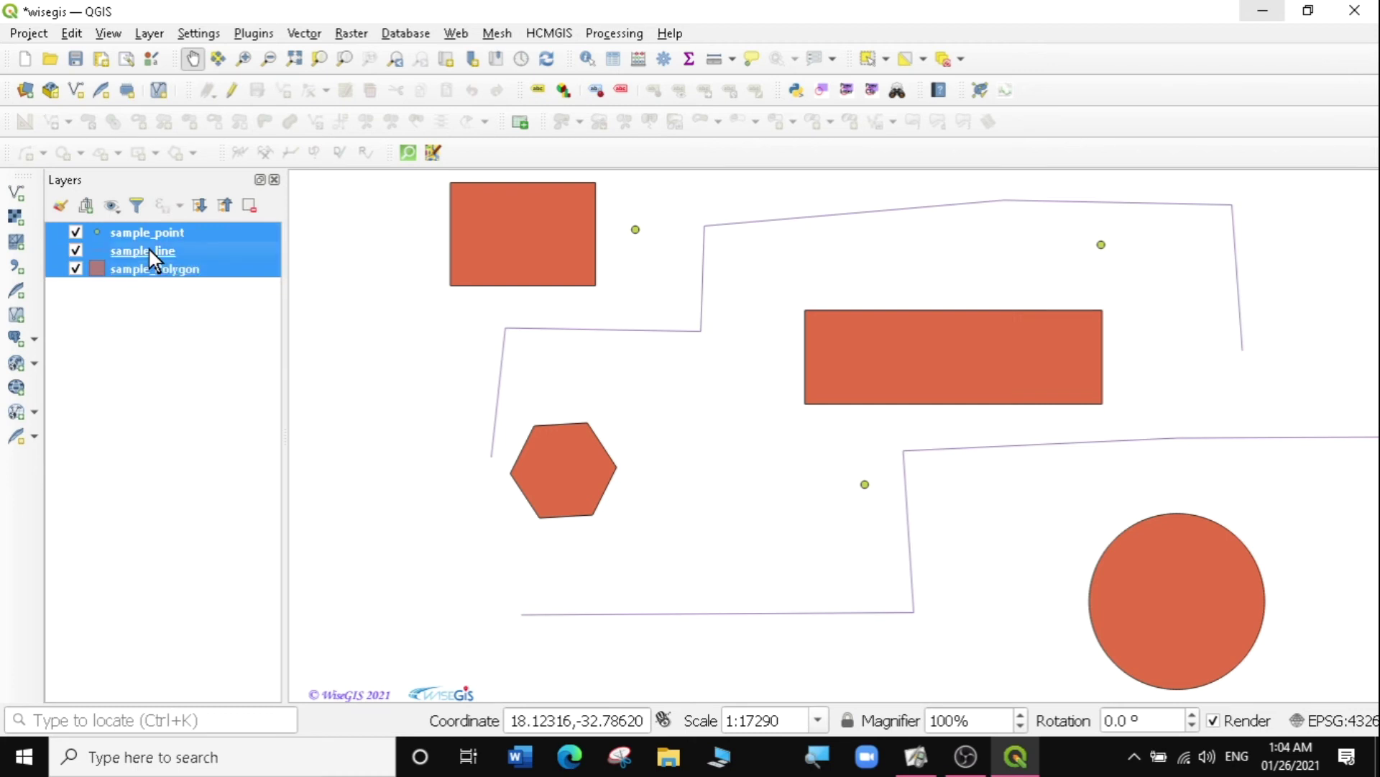
pyautogui.rightClick(149, 250)
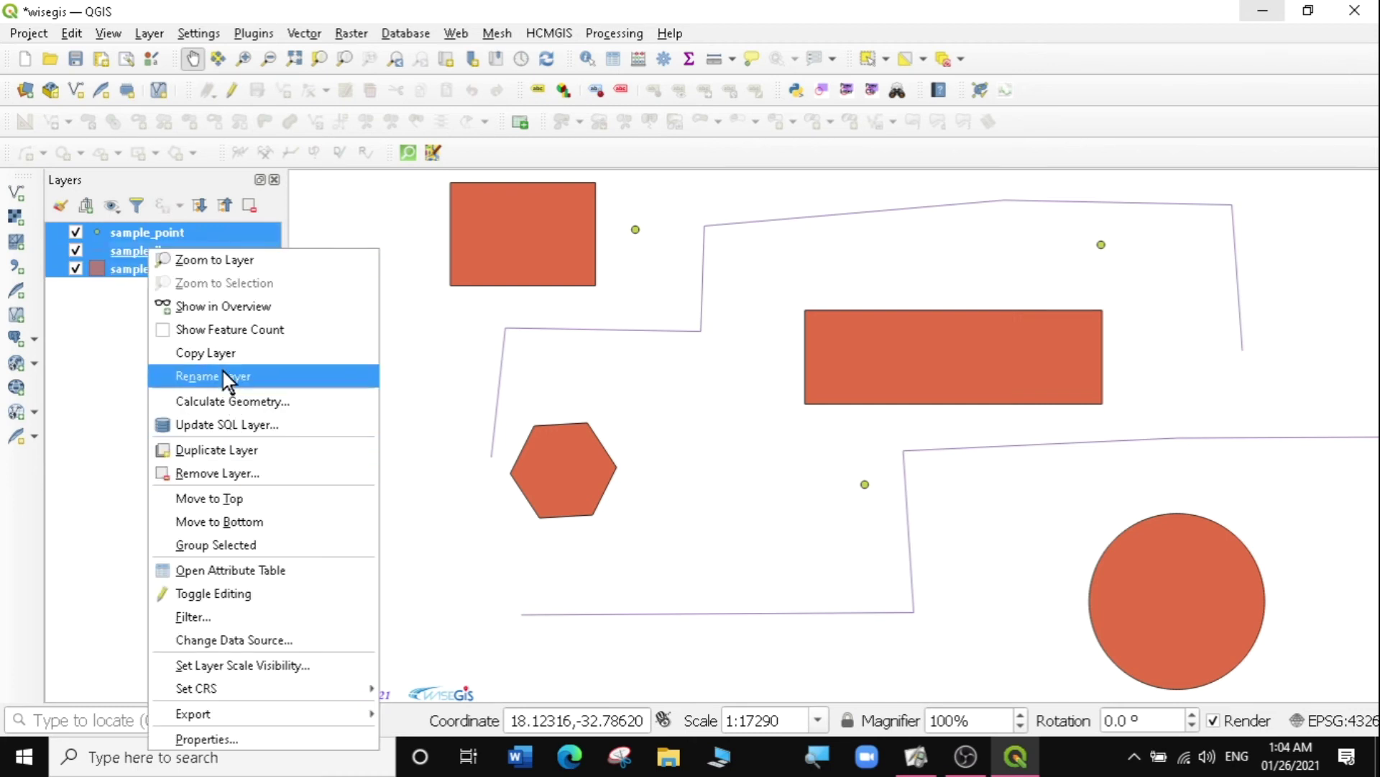
pyautogui.click(223, 472)
pyautogui.click(657, 396)
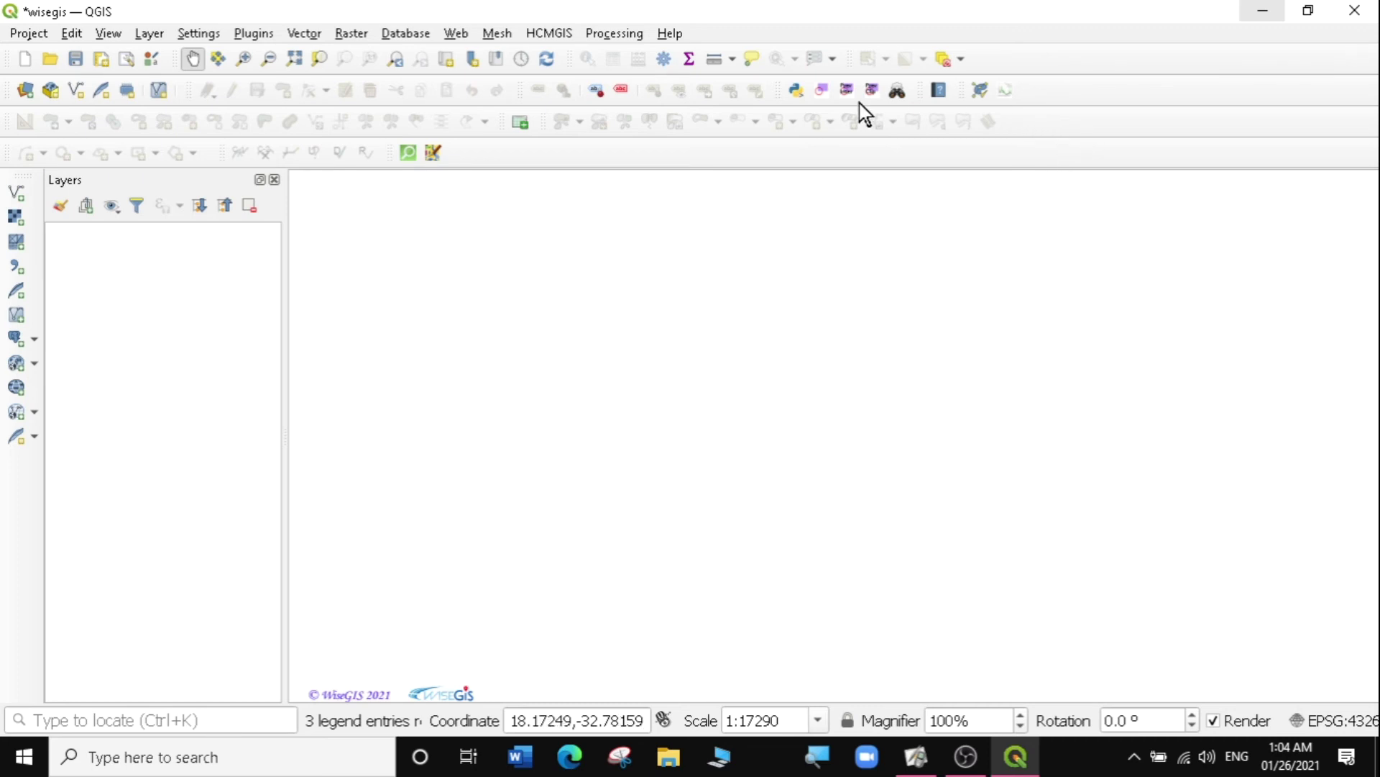
# Step: Open DB Manager and expand the demo1.sqlite database under SpatiaLite to list its tables
pyautogui.click(401, 38)
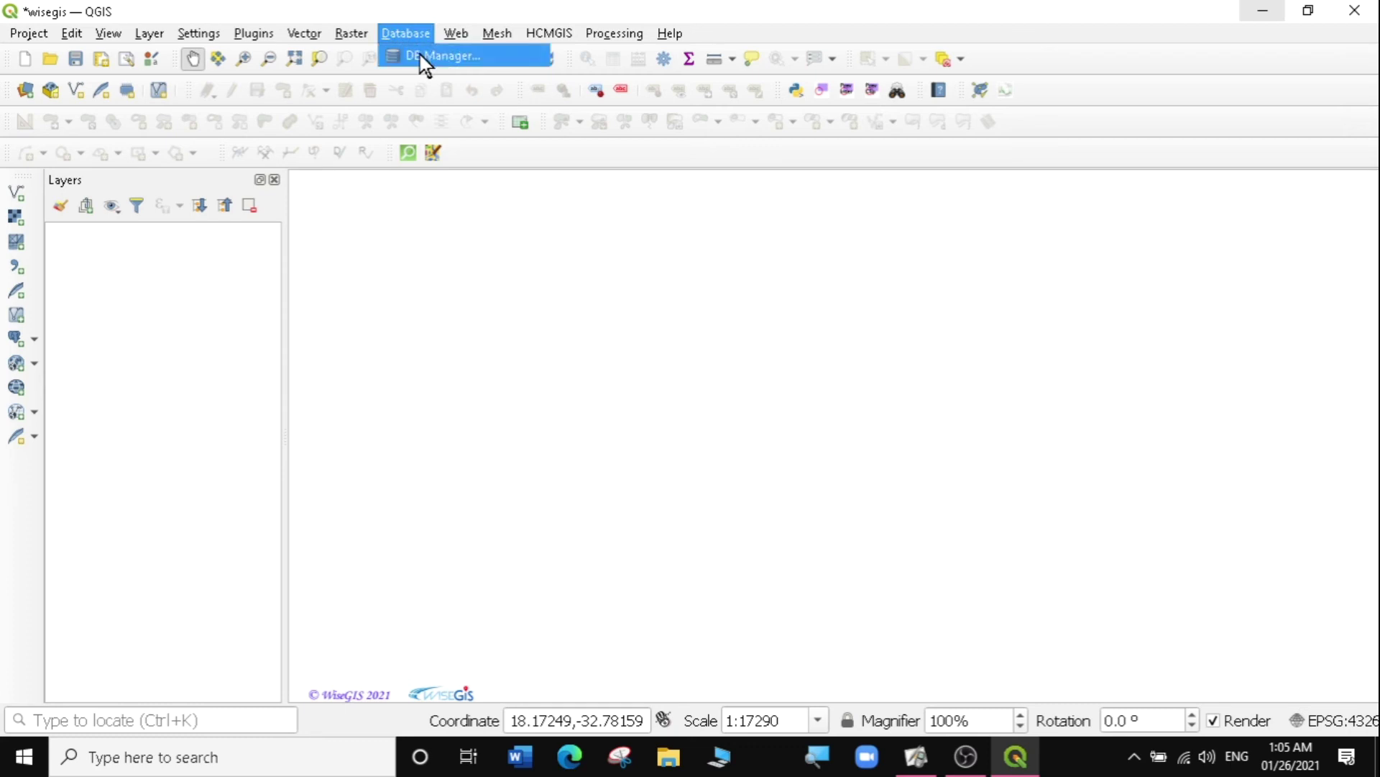
pyautogui.click(424, 58)
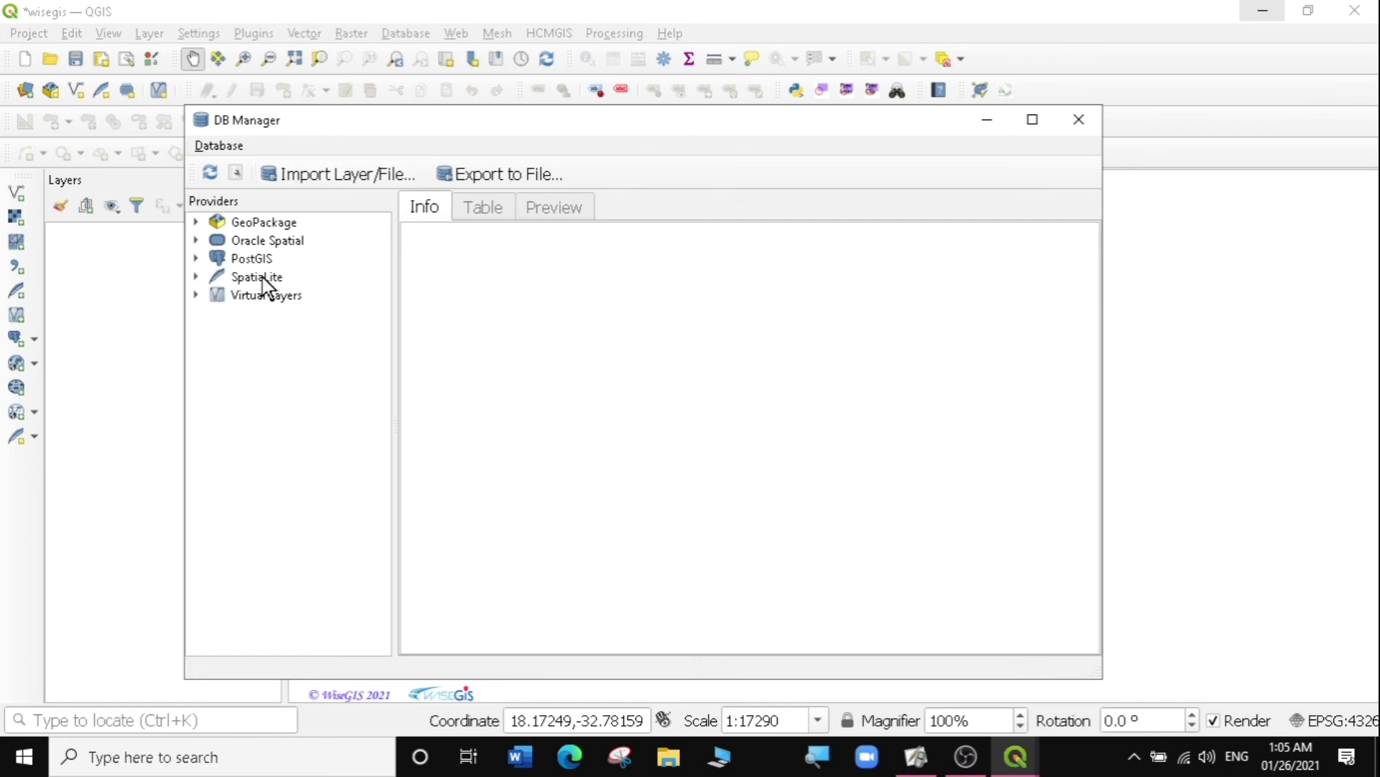
pyautogui.click(197, 277)
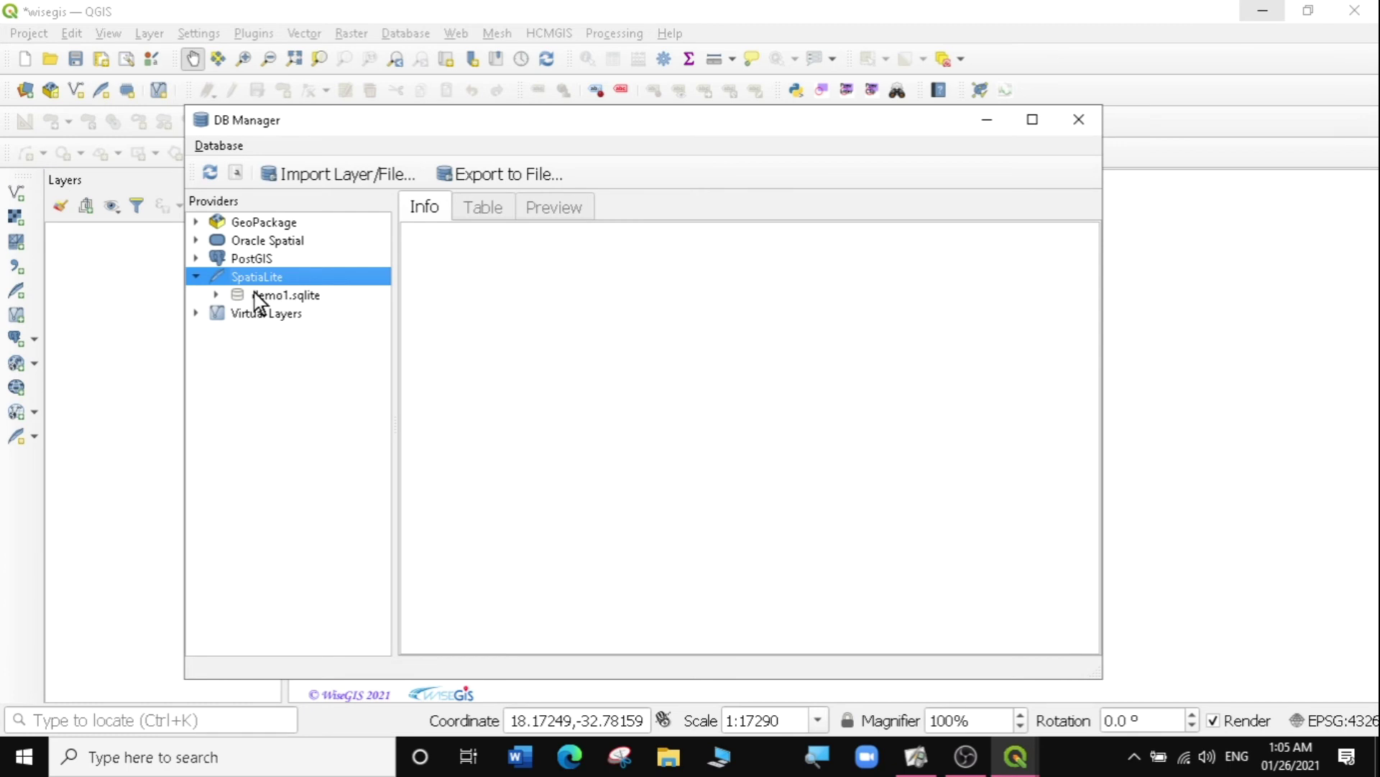
pyautogui.click(217, 294)
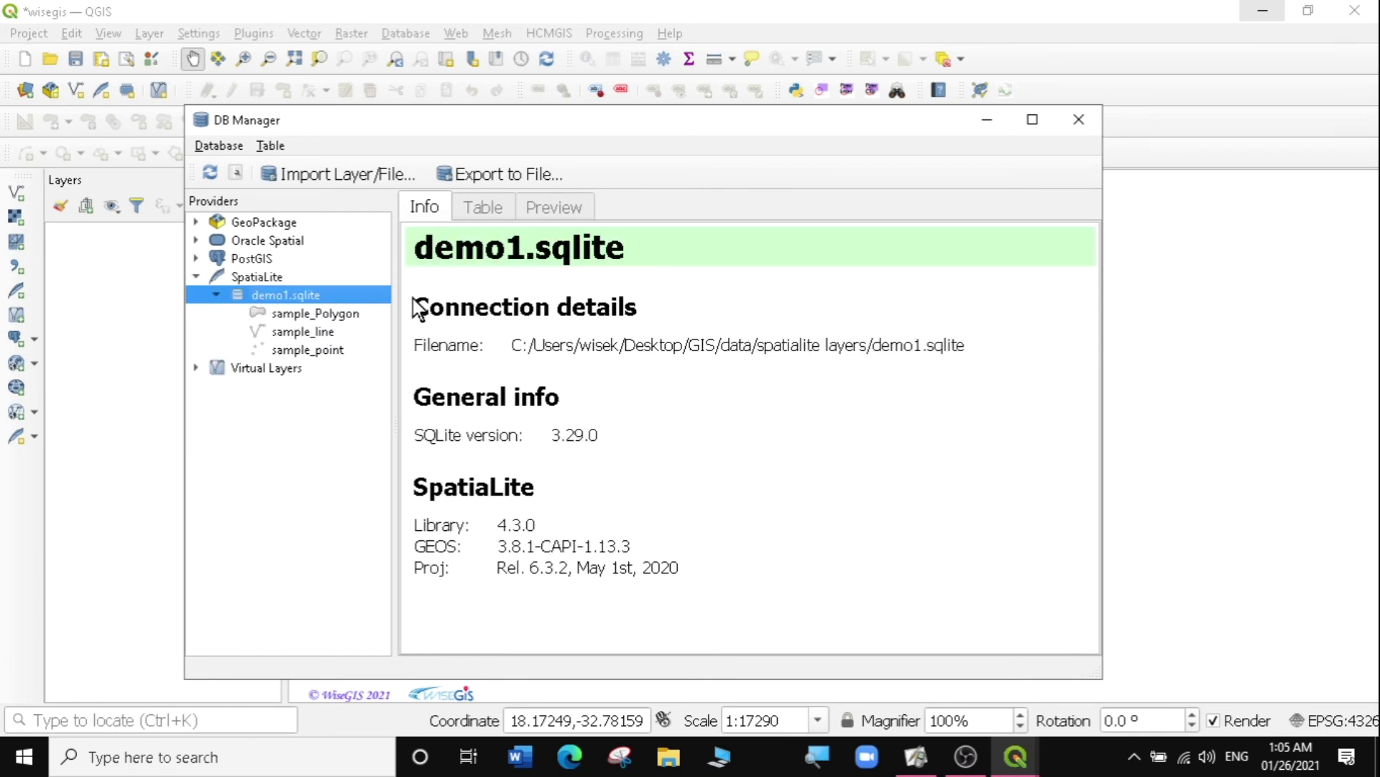
# Step: Review the general information of demo1.sqlite and its sample_Polygon, sample_line and sample_point tables
pyautogui.click(311, 313)
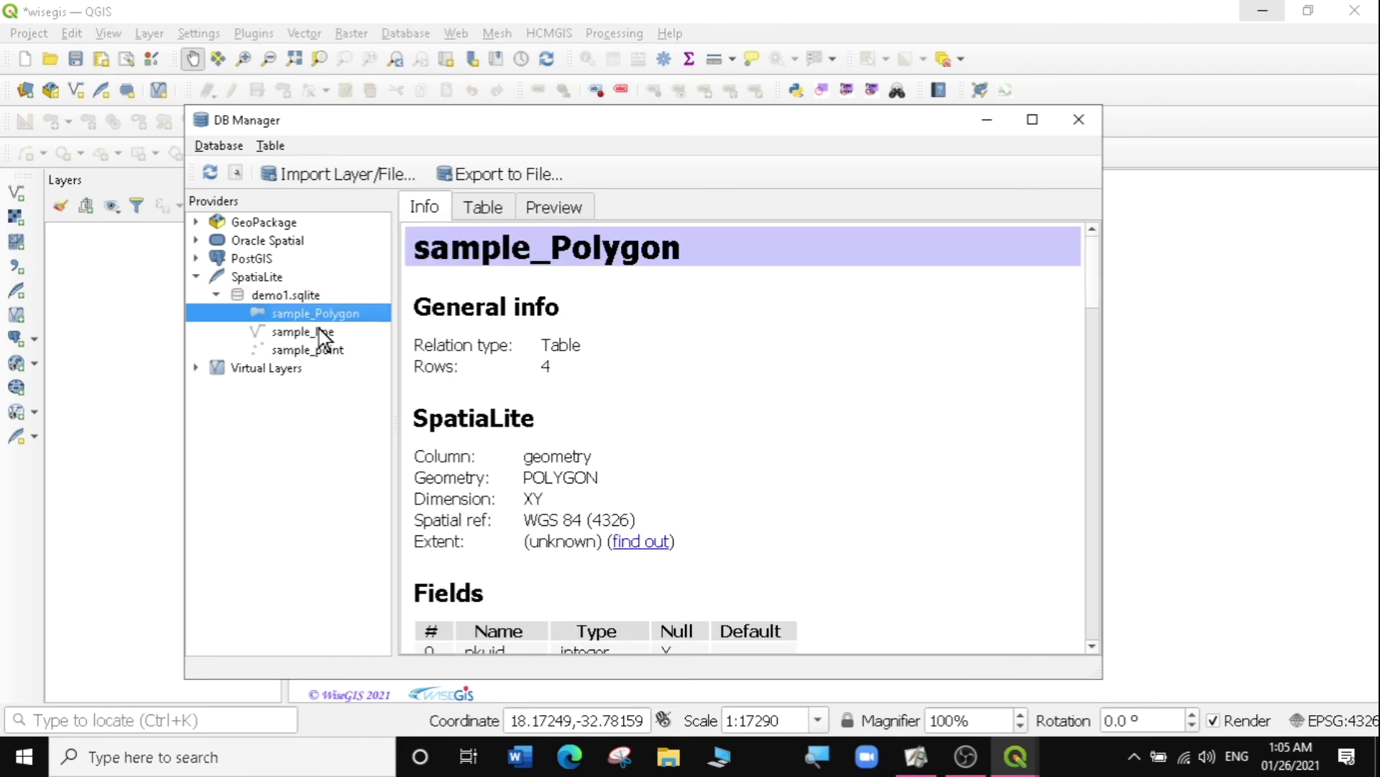
pyautogui.click(309, 332)
pyautogui.click(307, 350)
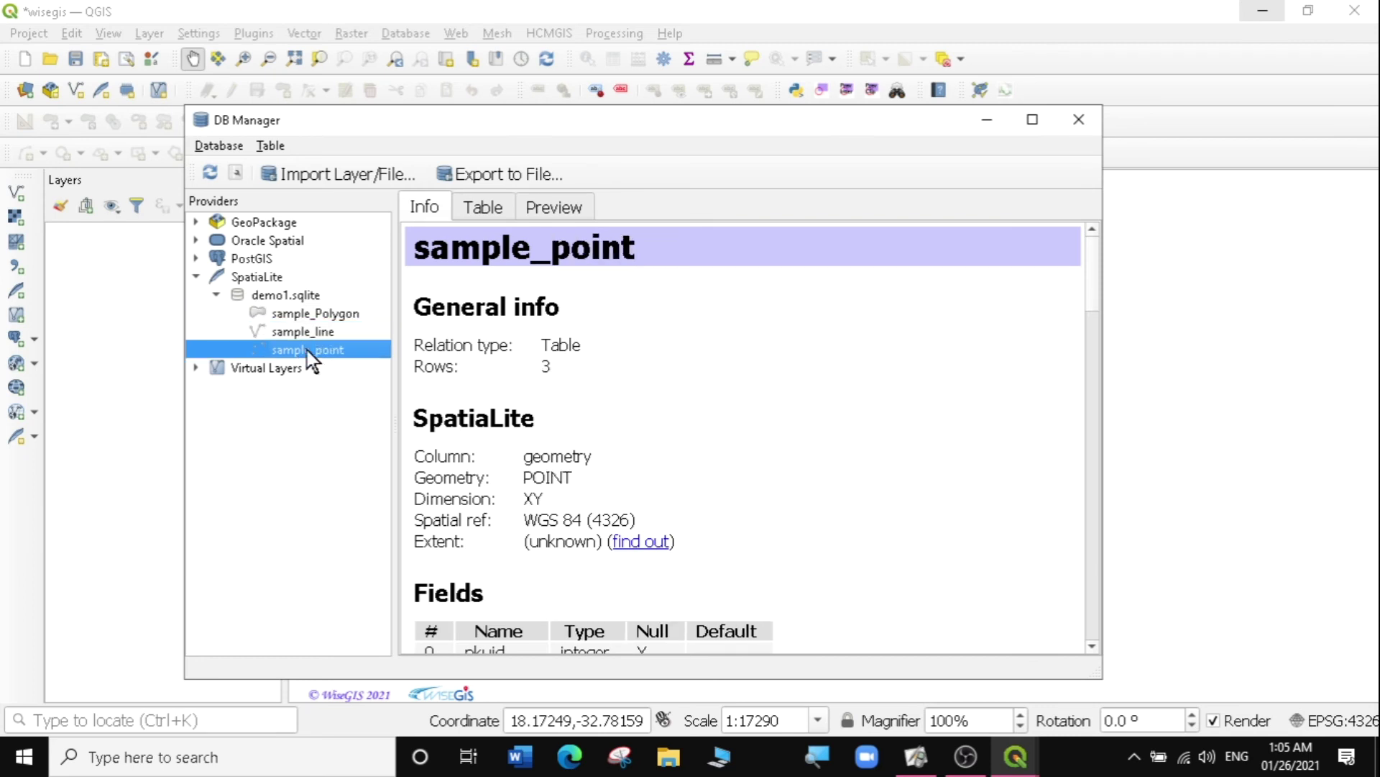
pyautogui.click(286, 295)
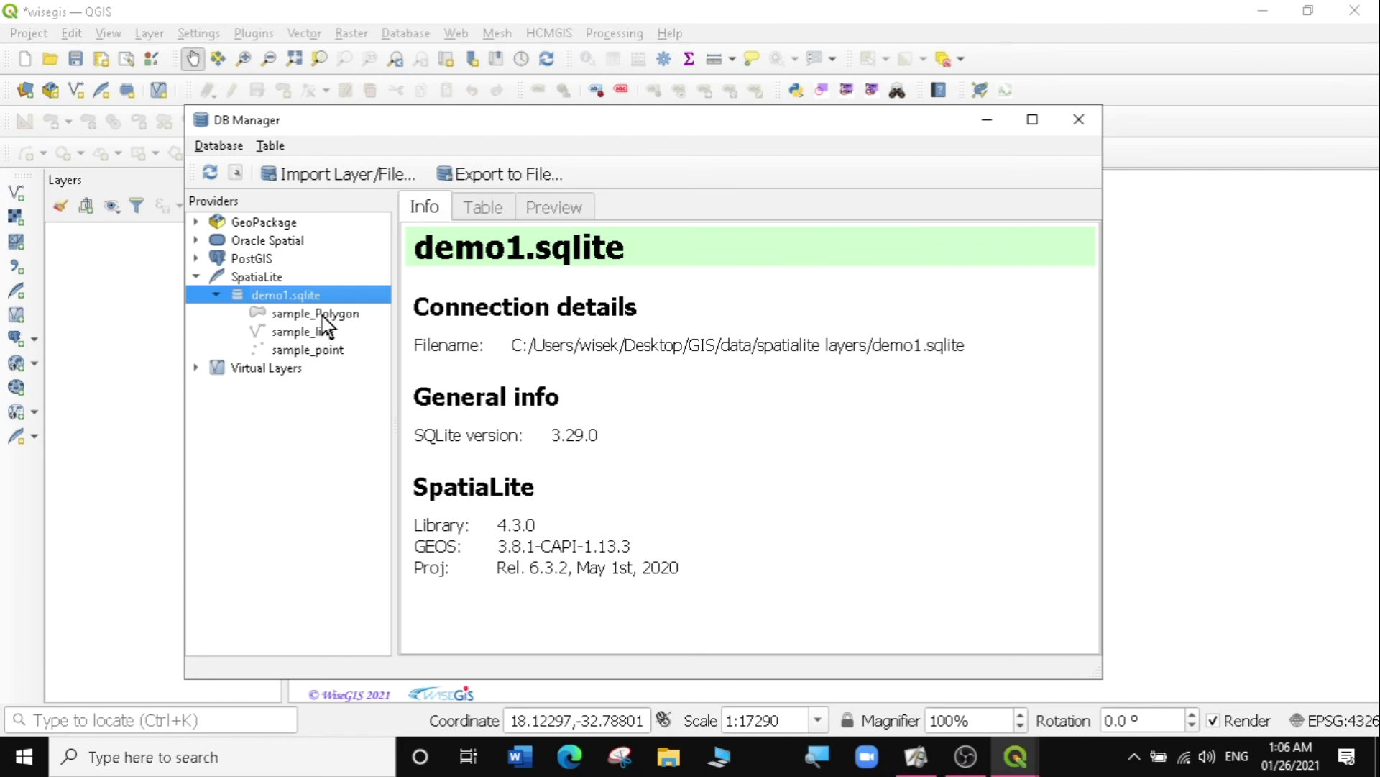
pyautogui.click(291, 313)
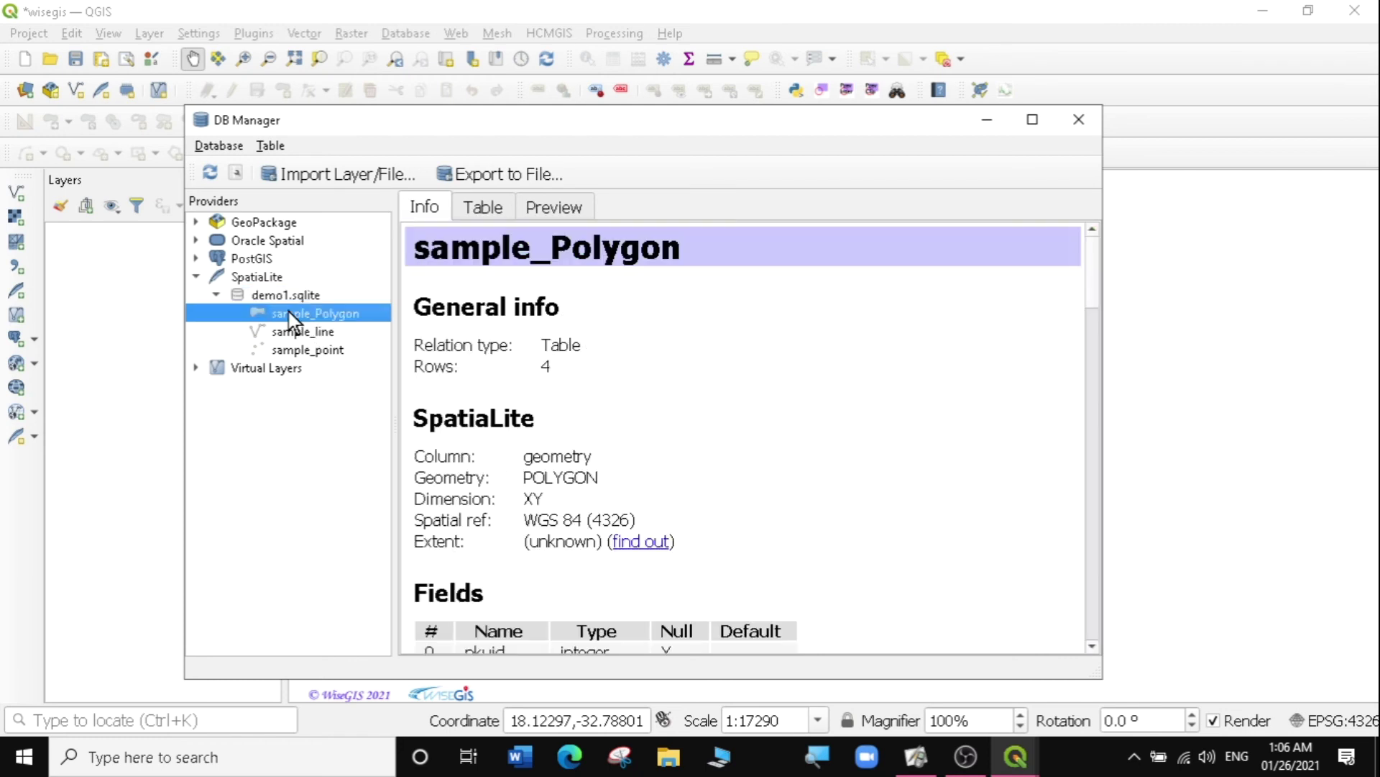
pyautogui.click(292, 331)
pyautogui.click(305, 352)
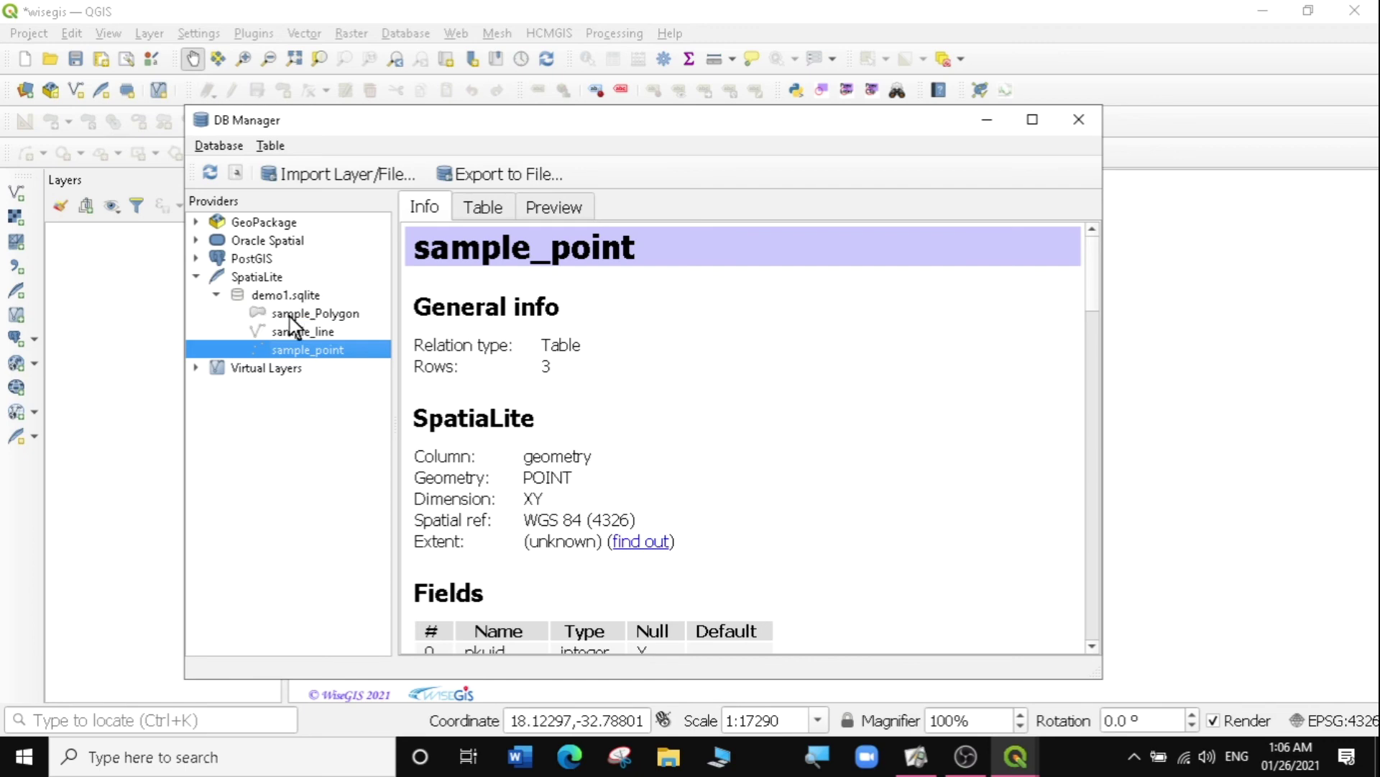
# Step: Inspect the information, attribute rows and map preview of the sample_Polygon table
pyautogui.click(296, 315)
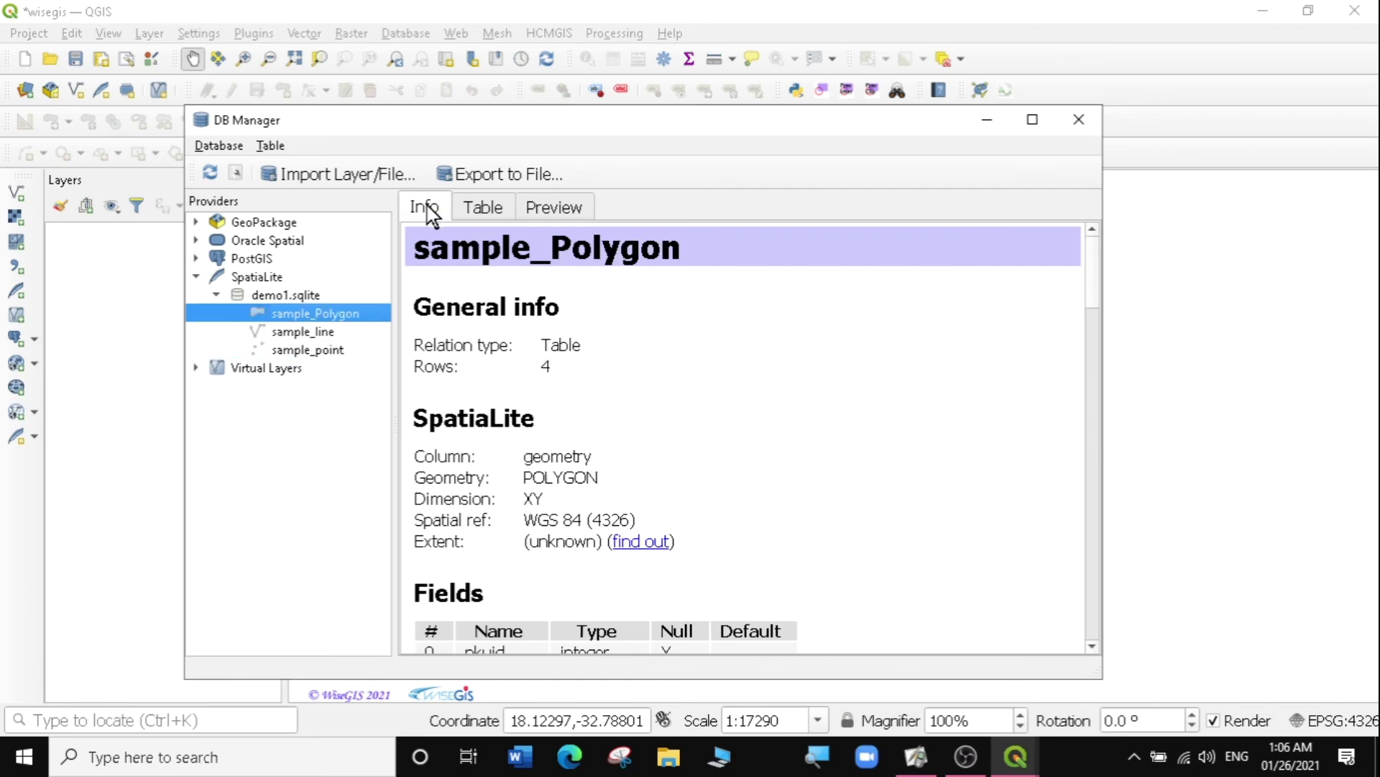
pyautogui.moveTo(1083, 273); pyautogui.dragTo(486, 210)
pyautogui.click(483, 207)
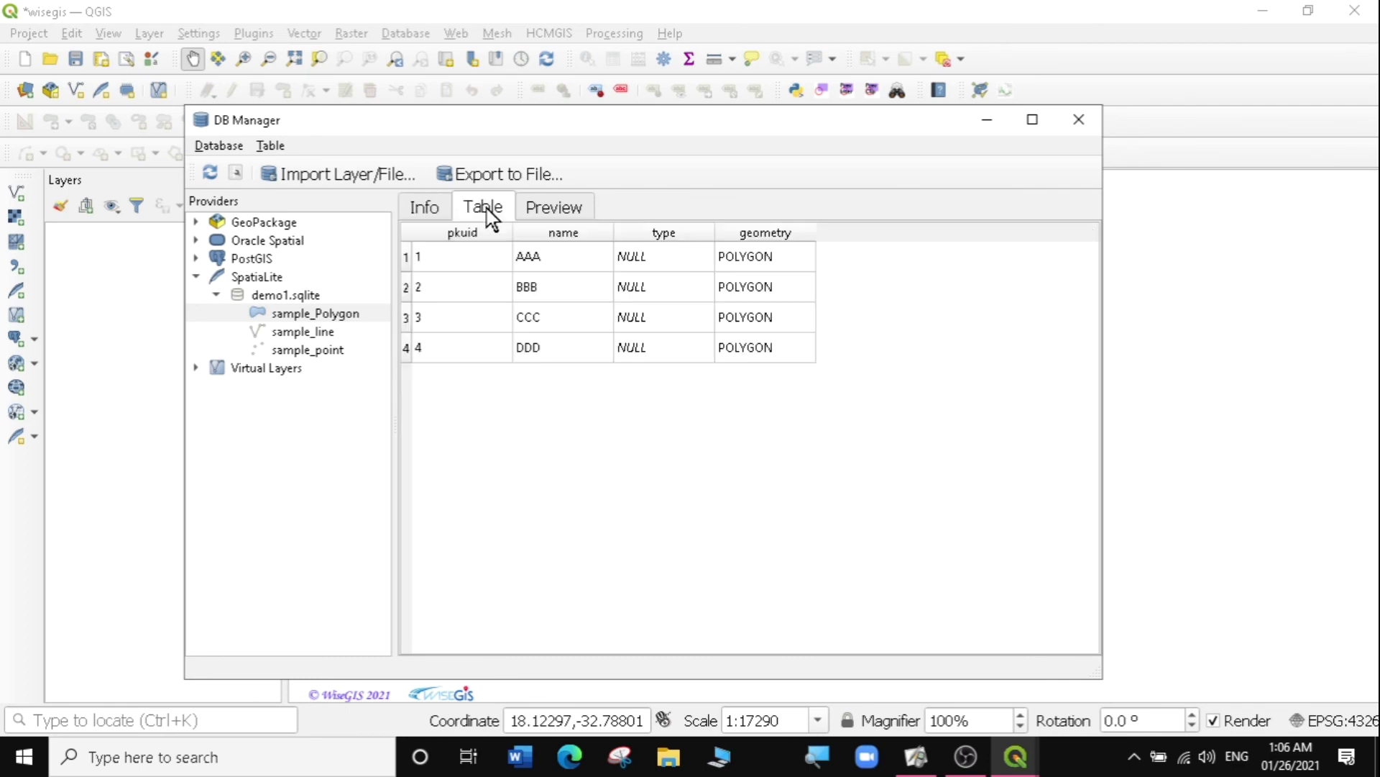
pyautogui.click(550, 208)
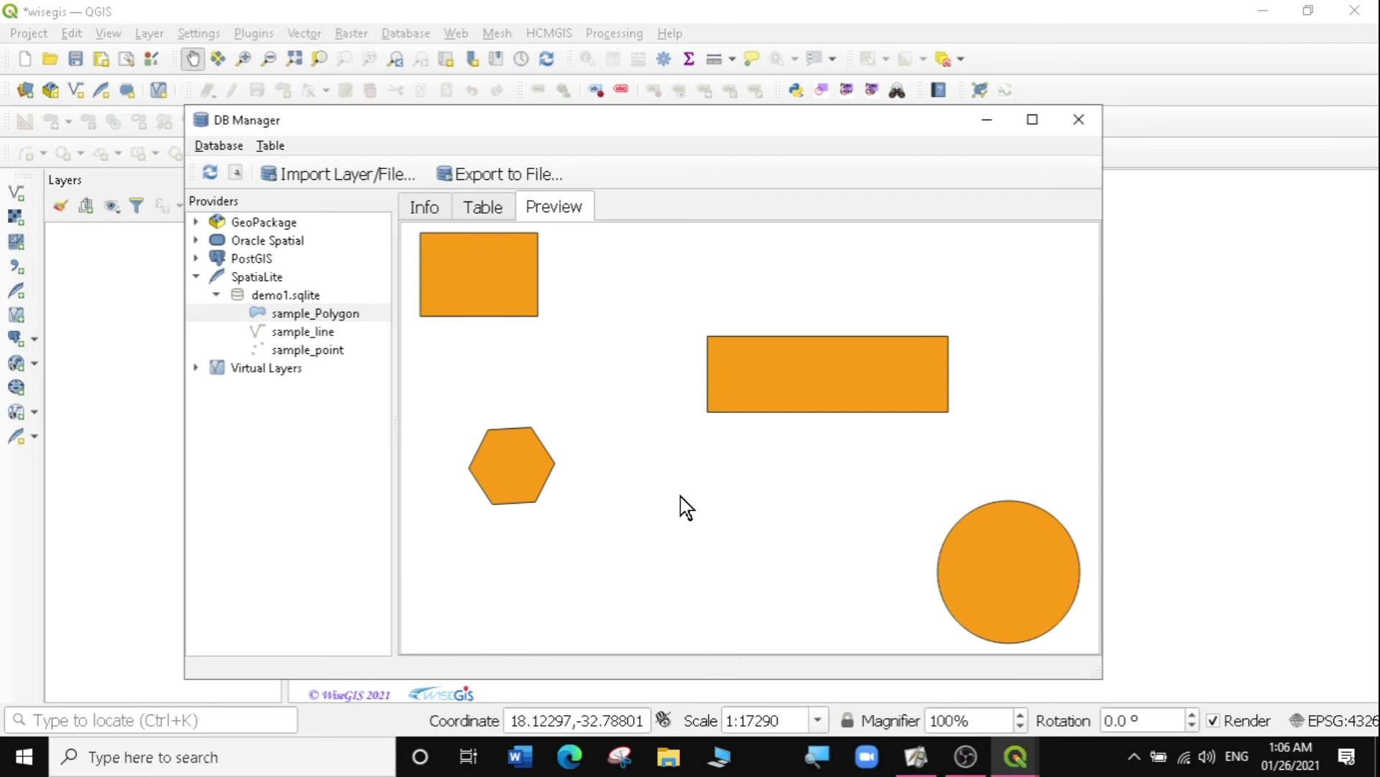
# Step: Preview sample_line and sample_point, check the point table's rows and information, and close DB Manager
pyautogui.click(312, 332)
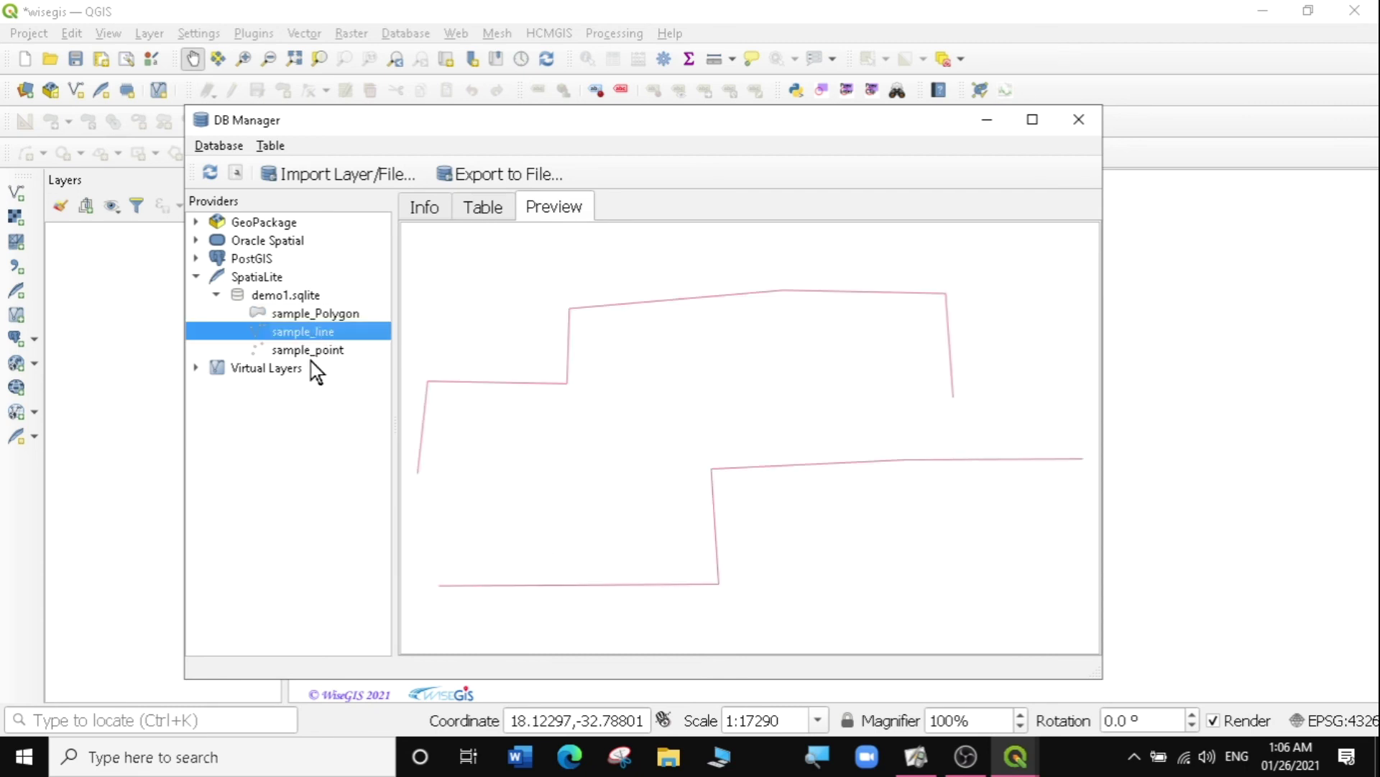
pyautogui.click(309, 351)
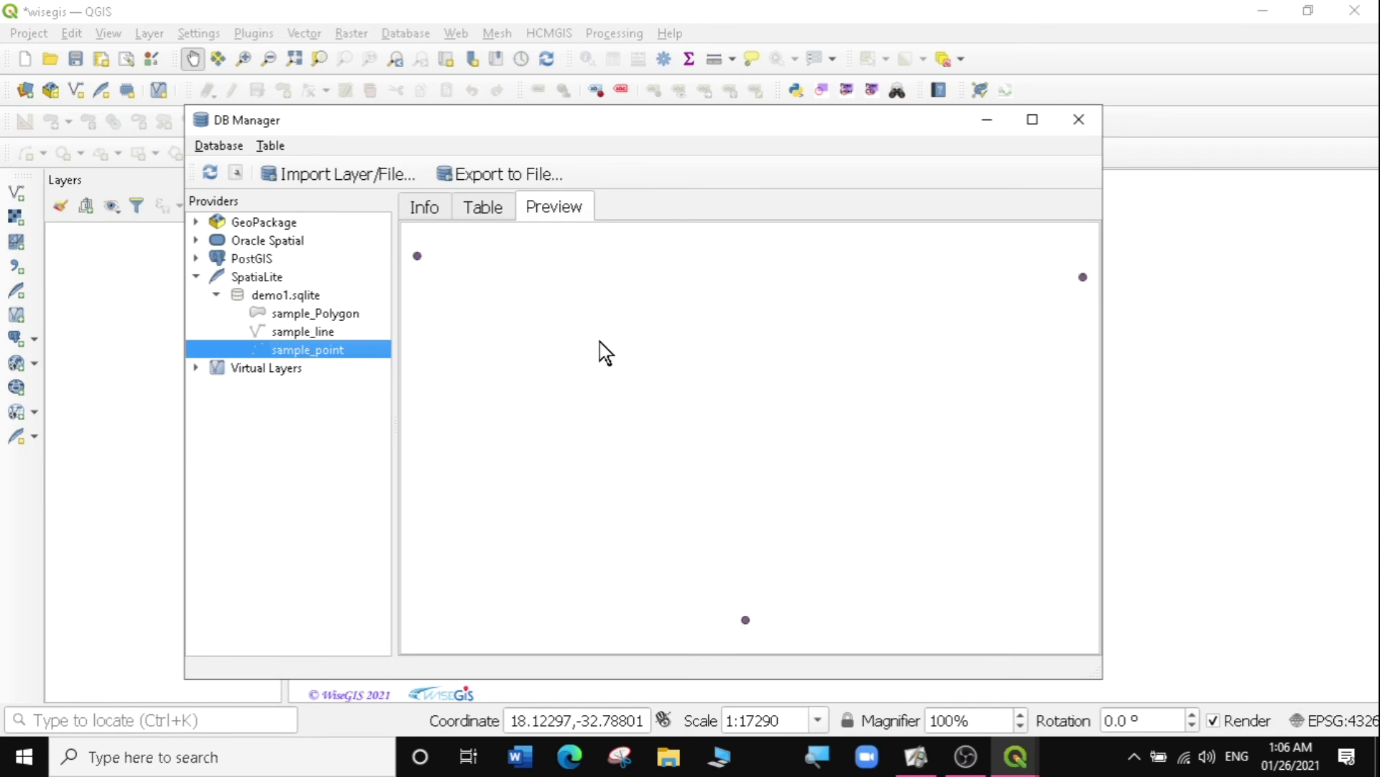
pyautogui.click(471, 210)
pyautogui.click(423, 207)
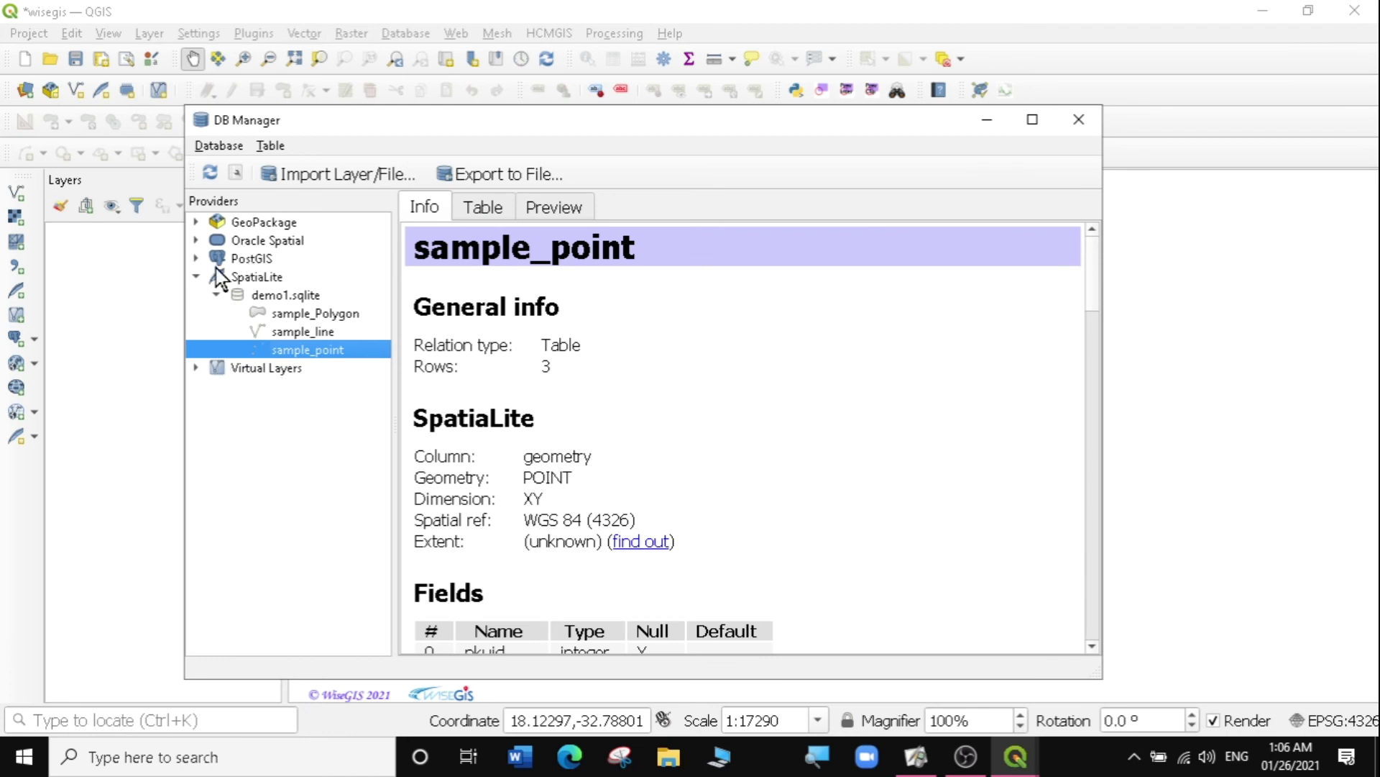
pyautogui.click(1081, 129)
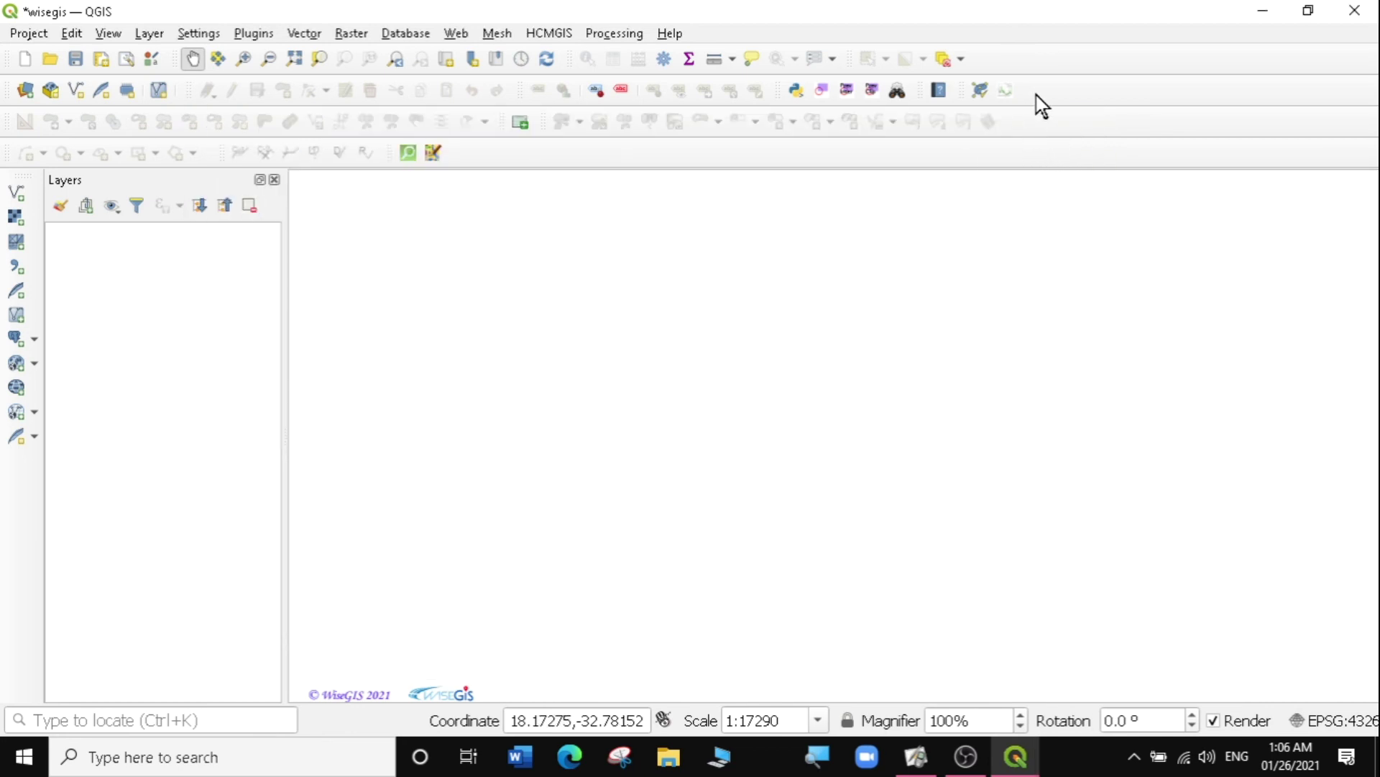
# Step: Show the Browser panel and enlarge it beneath the Layers panel
pyautogui.rightClick(1053, 61)
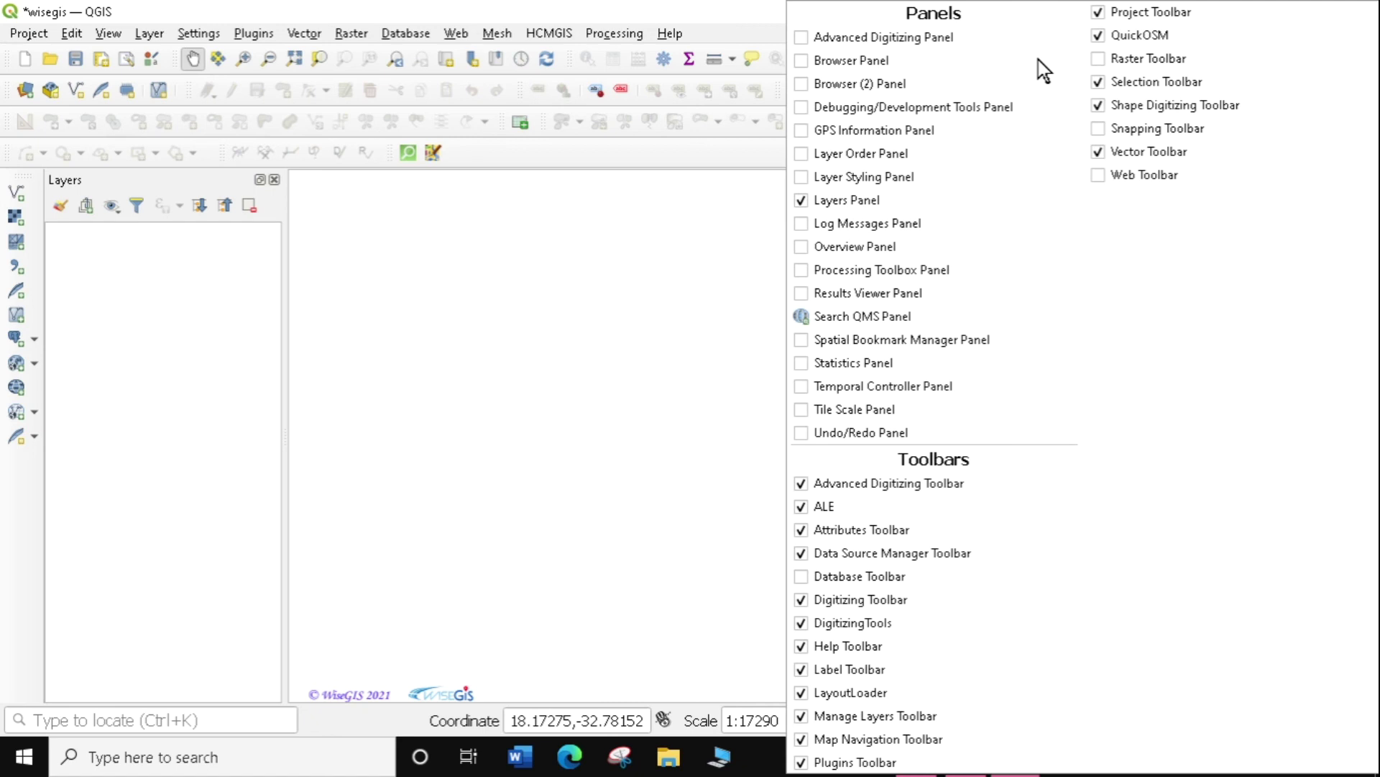
pyautogui.click(707, 27)
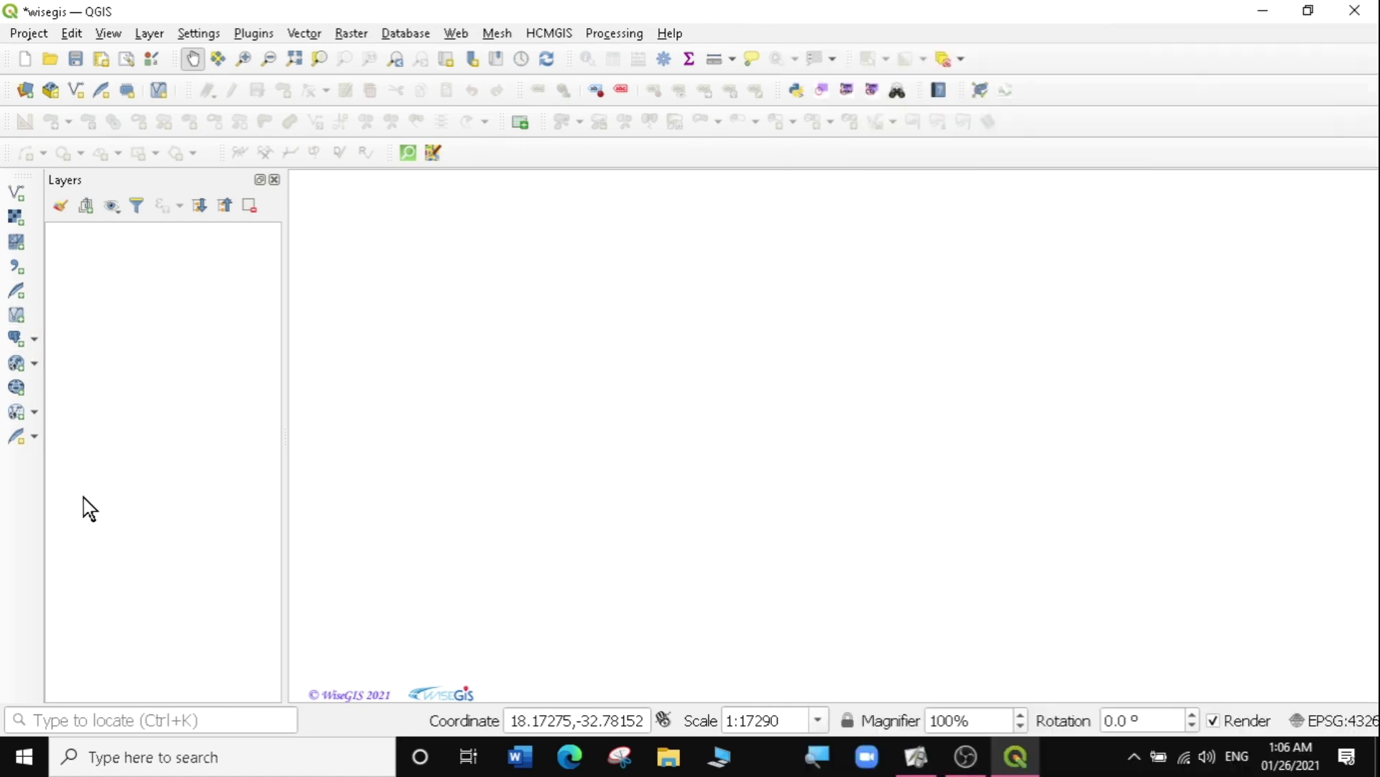
pyautogui.rightClick(1103, 74)
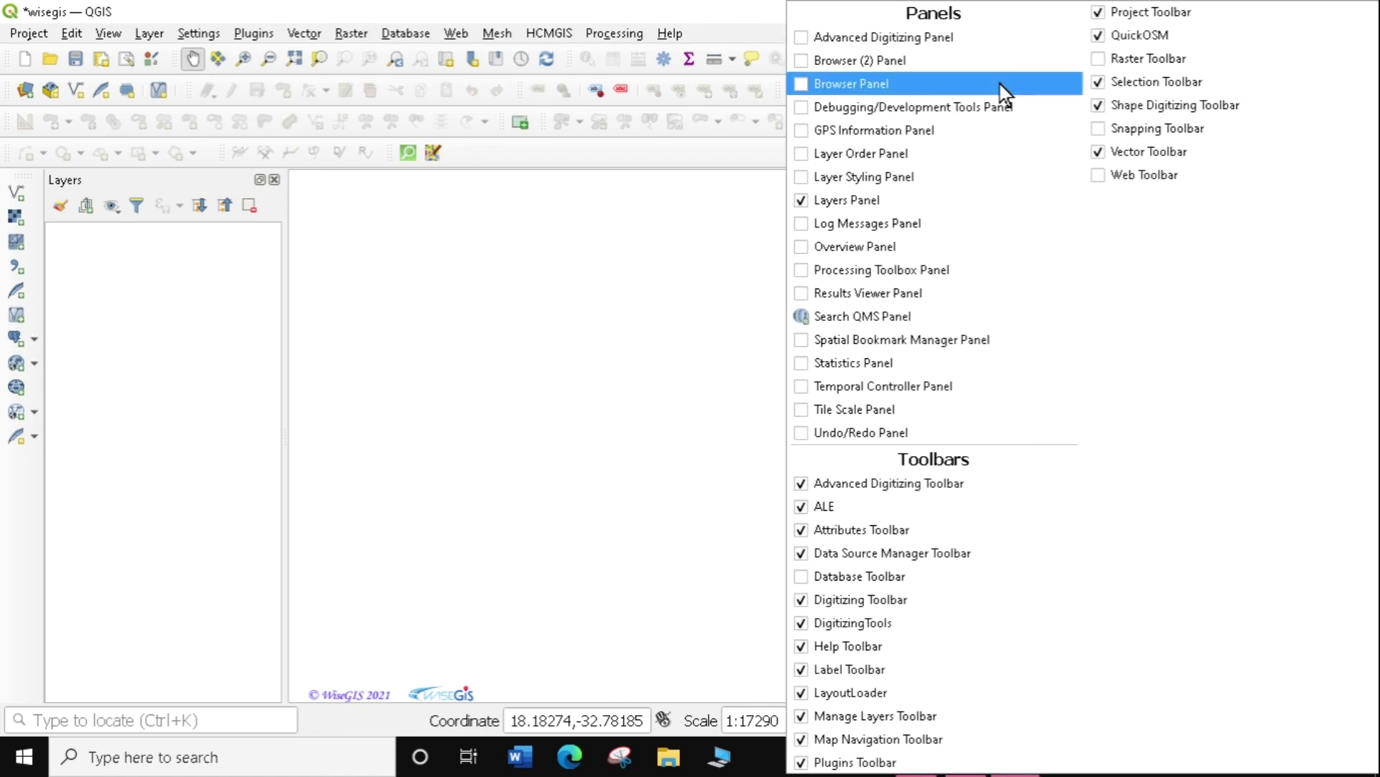
pyautogui.click(815, 85)
pyautogui.moveTo(143, 476); pyautogui.dragTo(139, 287)
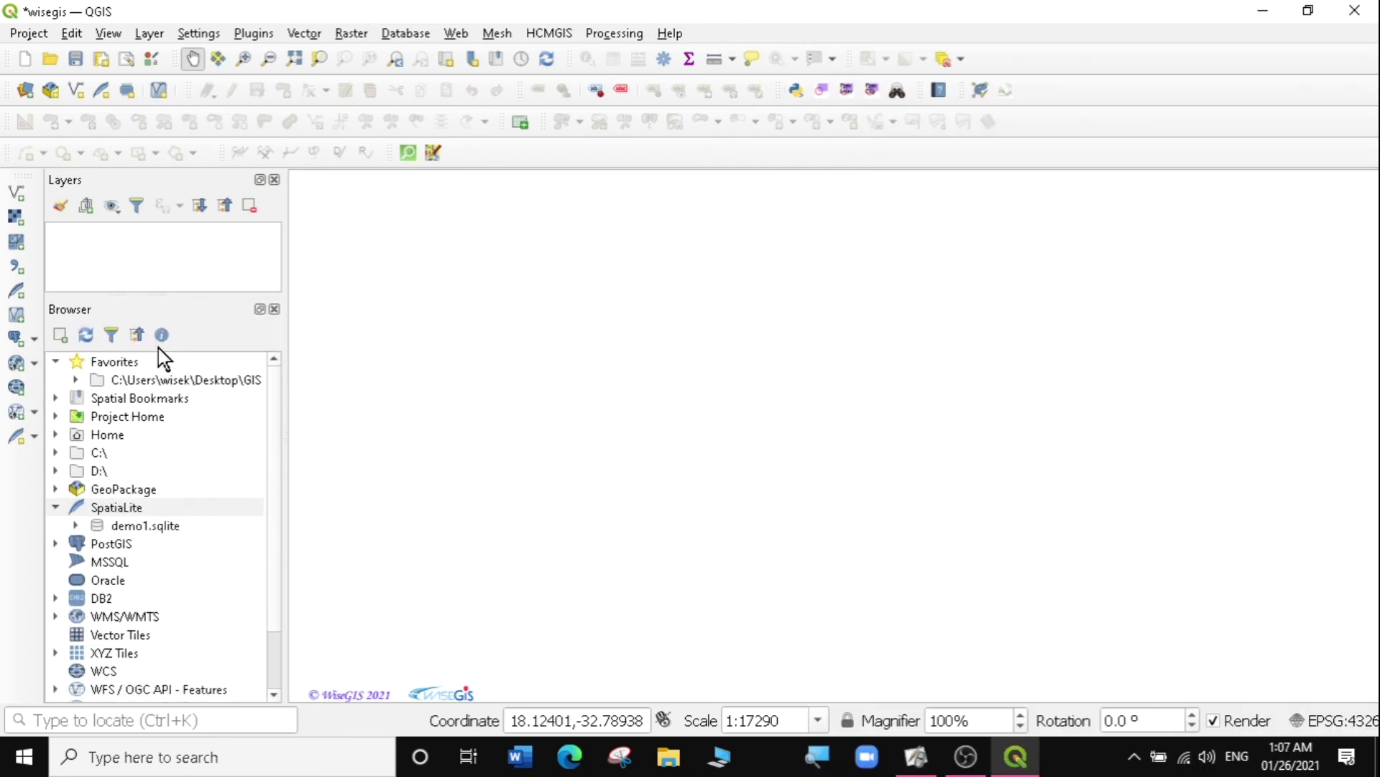
# Step: Expand SpatiaLite and the demo1.sqlite connection in the Browser and look through its line, point and polygon layers
pyautogui.click(56, 509)
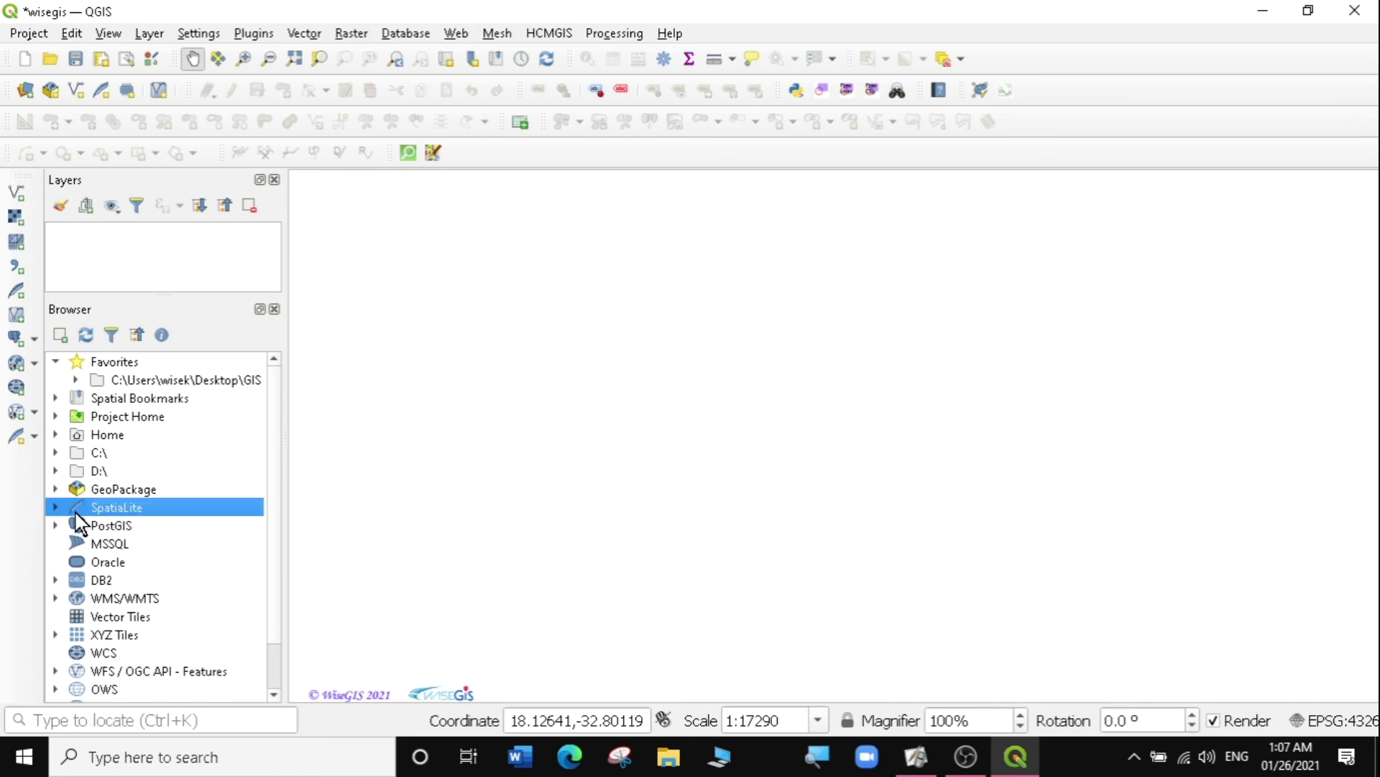
pyautogui.click(56, 507)
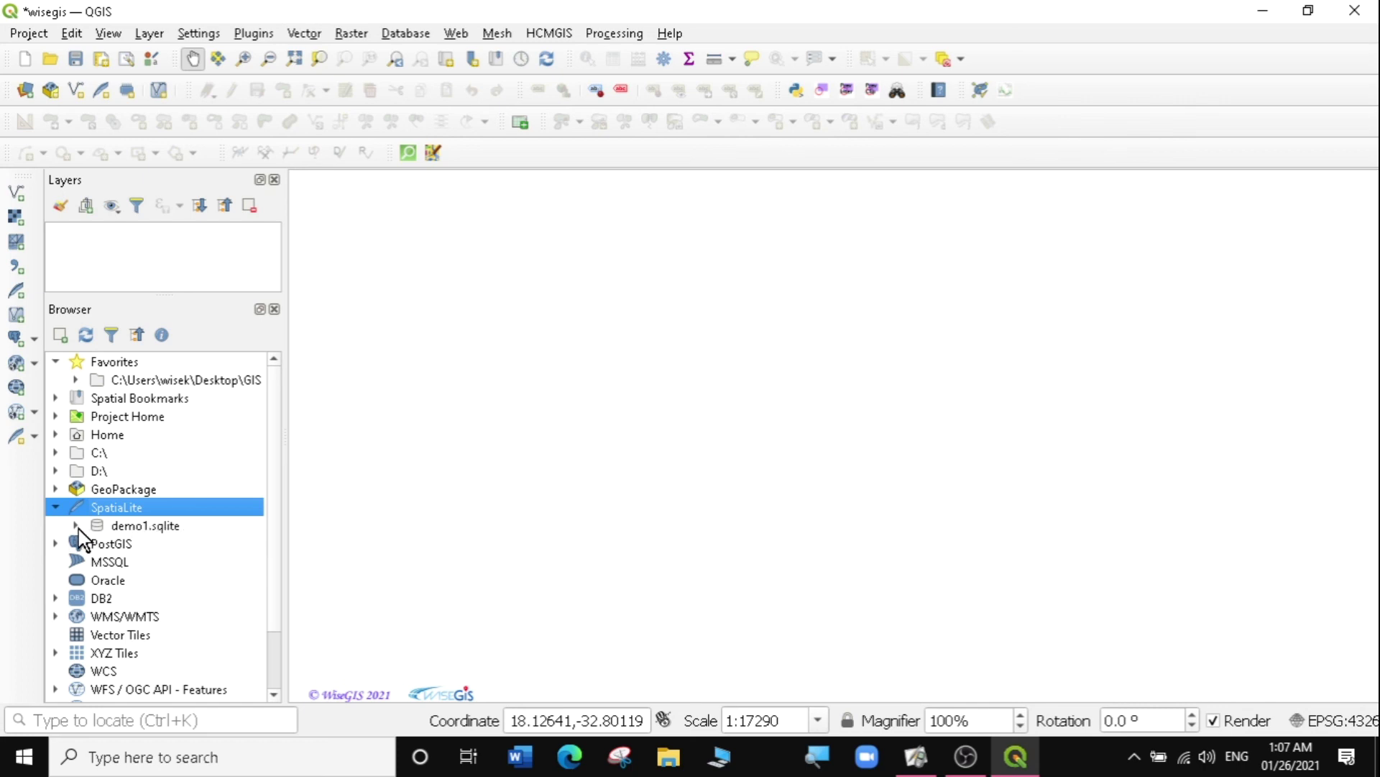
pyautogui.click(75, 526)
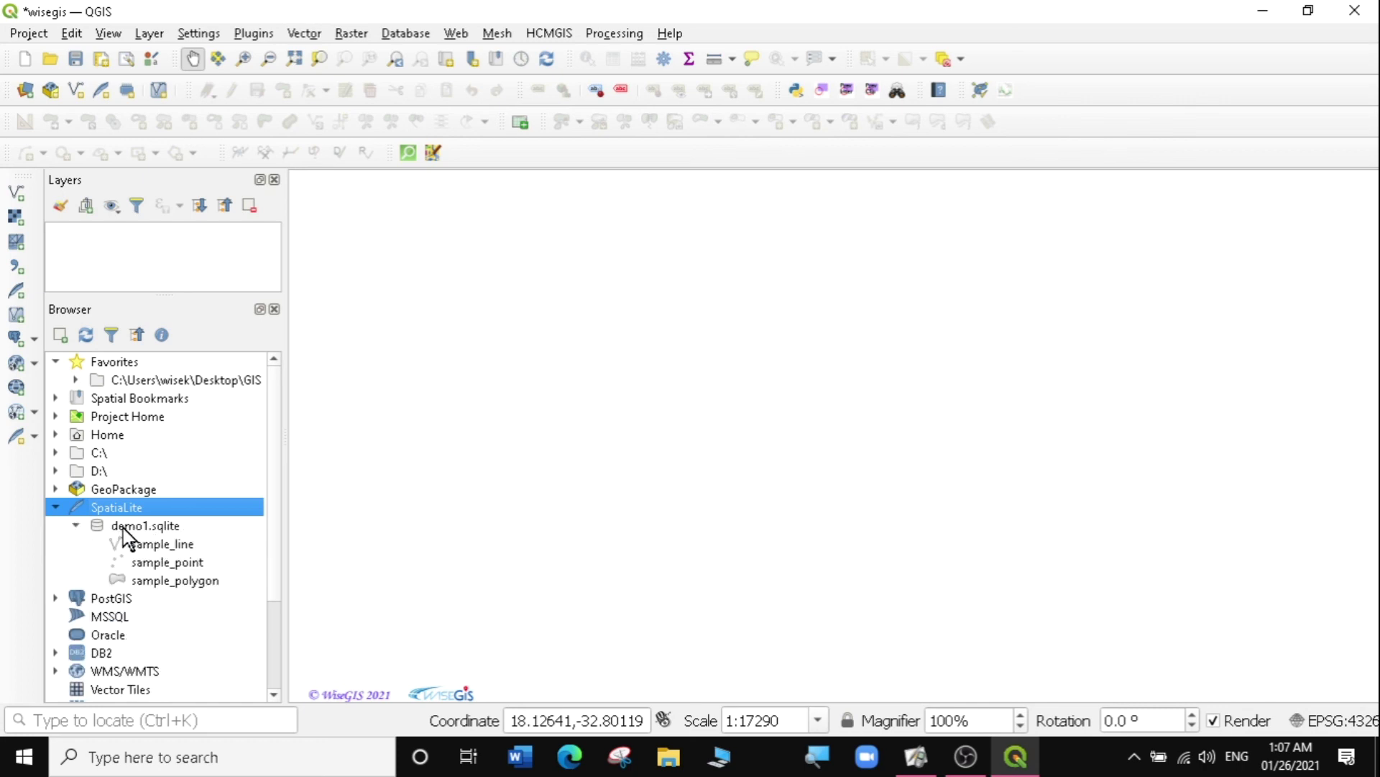
pyautogui.click(167, 548)
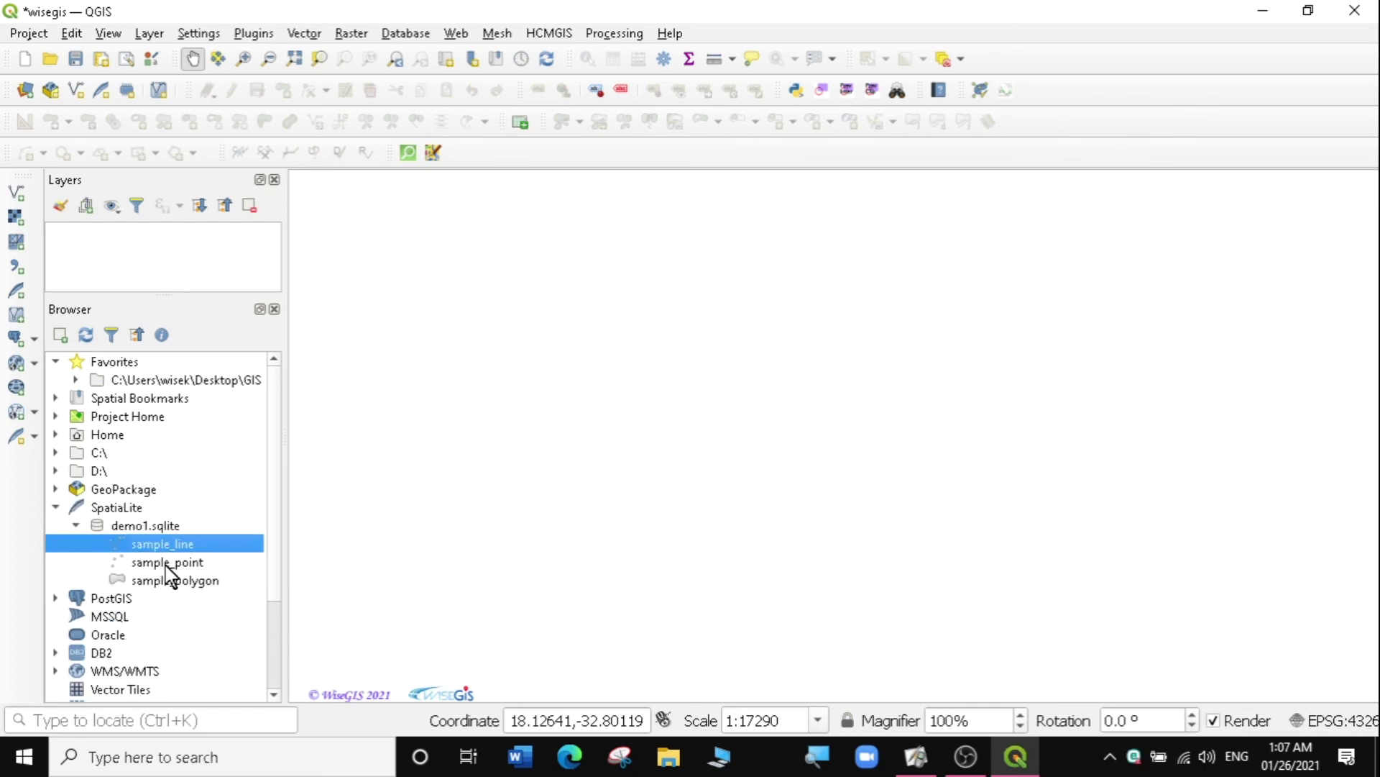
pyautogui.click(169, 566)
pyautogui.click(176, 582)
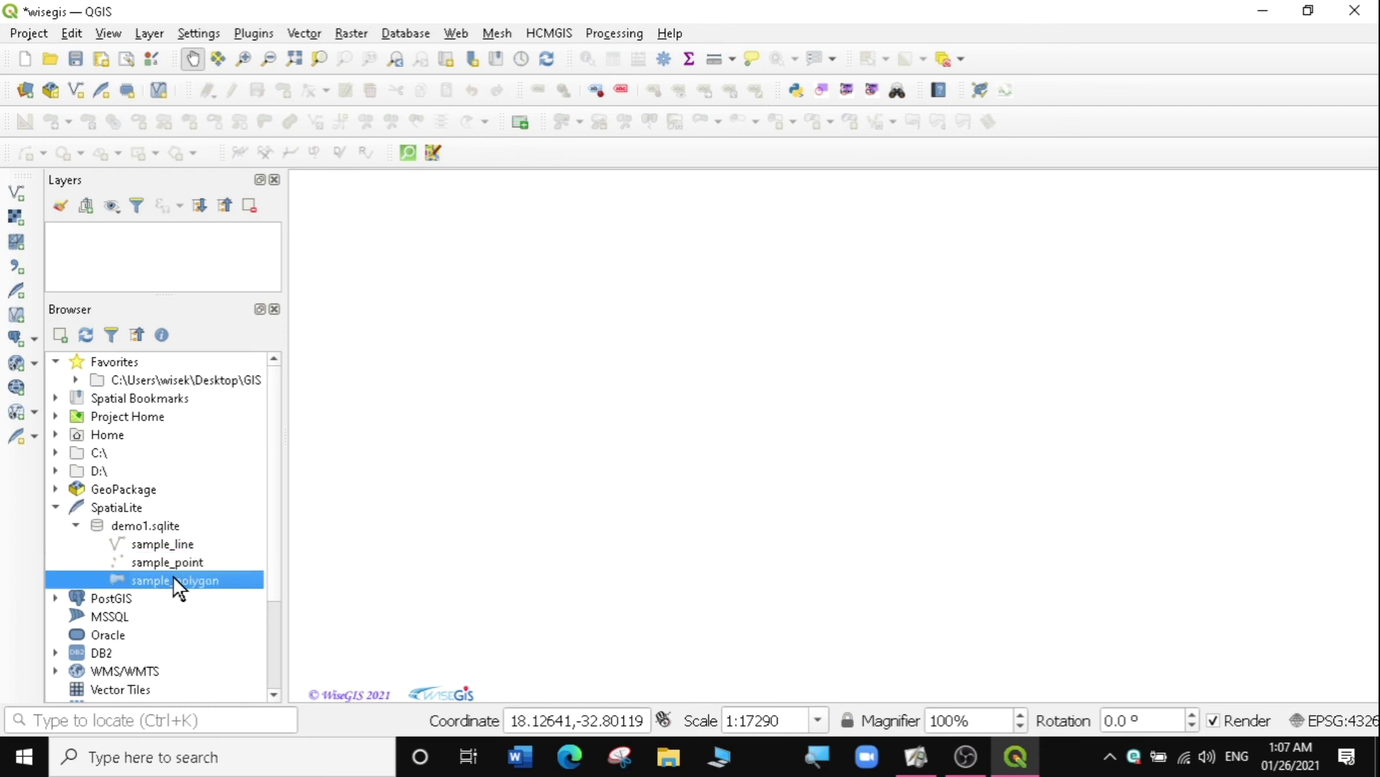
# Step: Add sample_line, sample_point and sample_polygon from demo1.sqlite to the project and fit all their features in the map view
pyautogui.click(158, 543)
pyautogui.moveTo(161, 542); pyautogui.dragTo(133, 248)
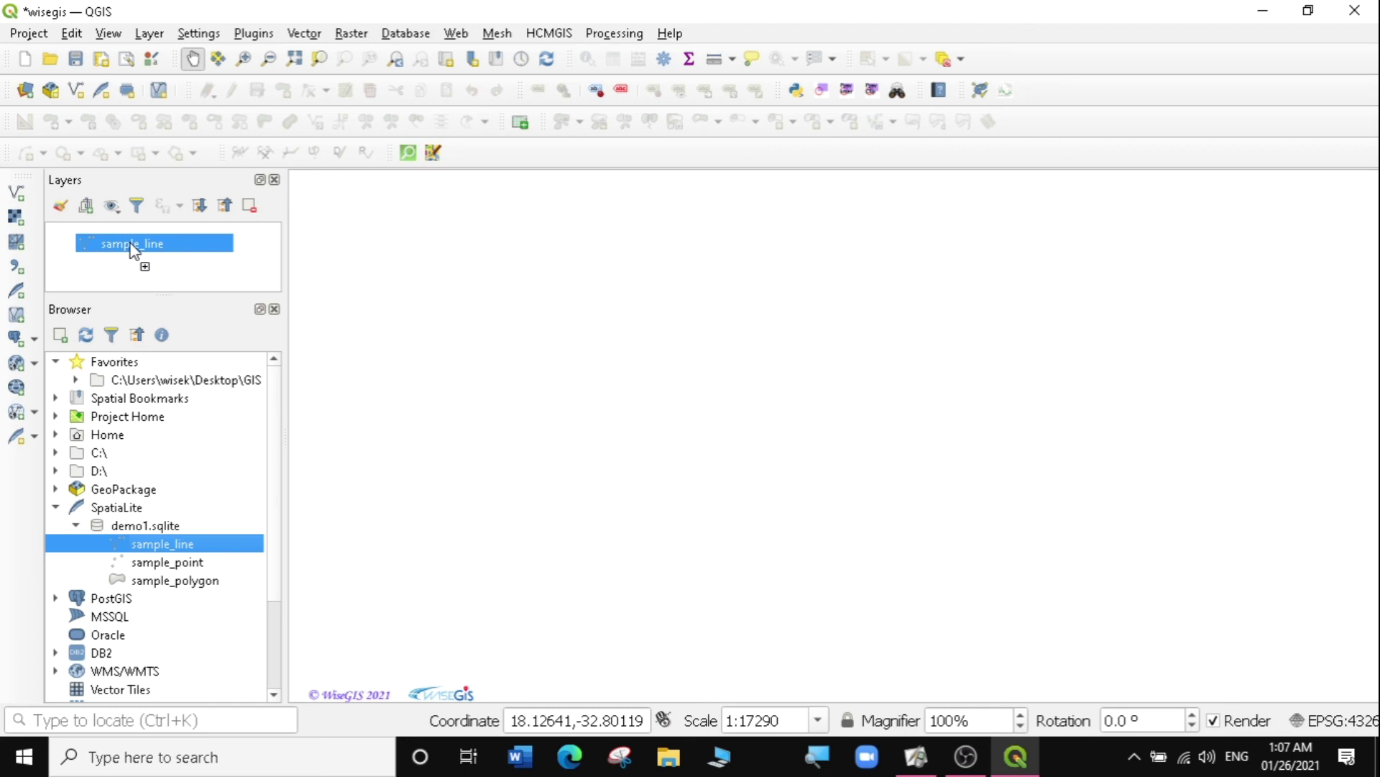
pyautogui.moveTo(133, 248); pyautogui.dragTo(135, 249)
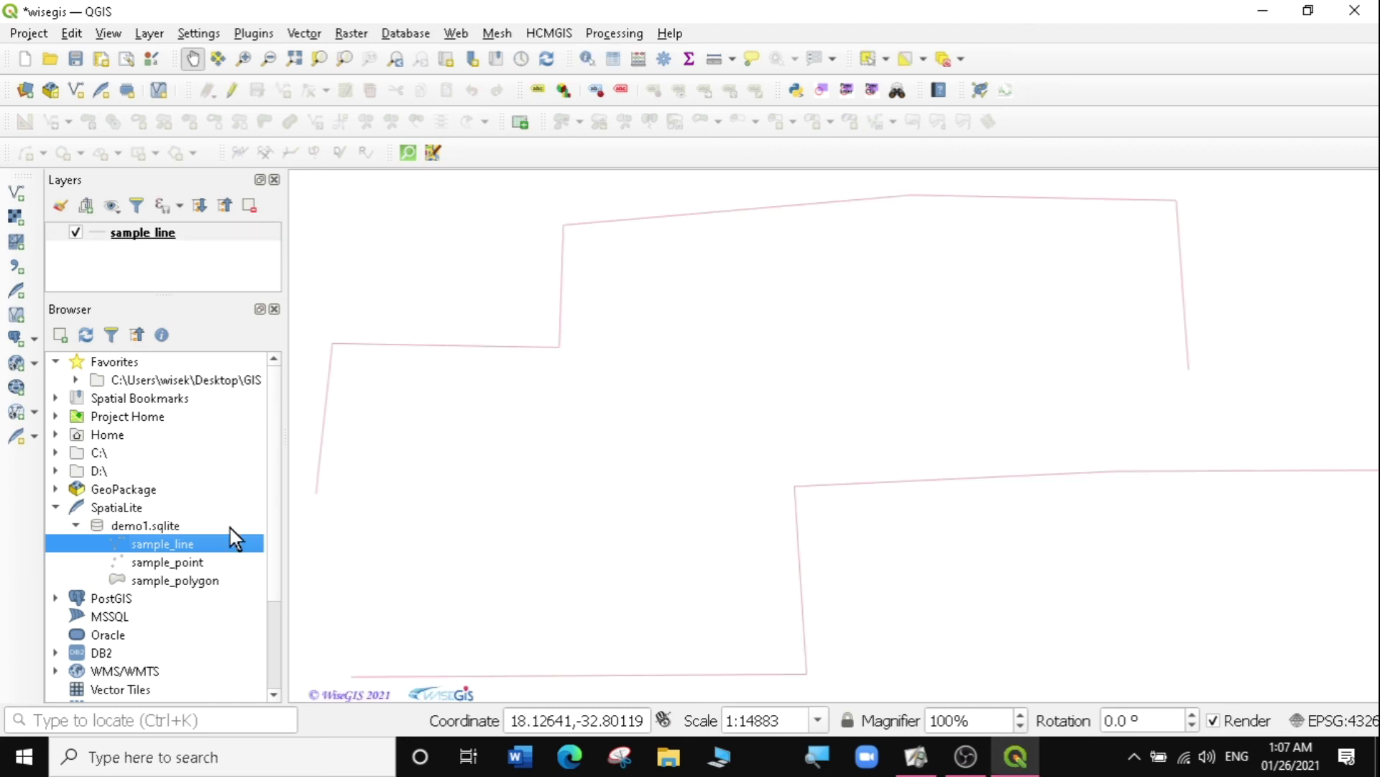
pyautogui.moveTo(154, 562); pyautogui.dragTo(619, 450)
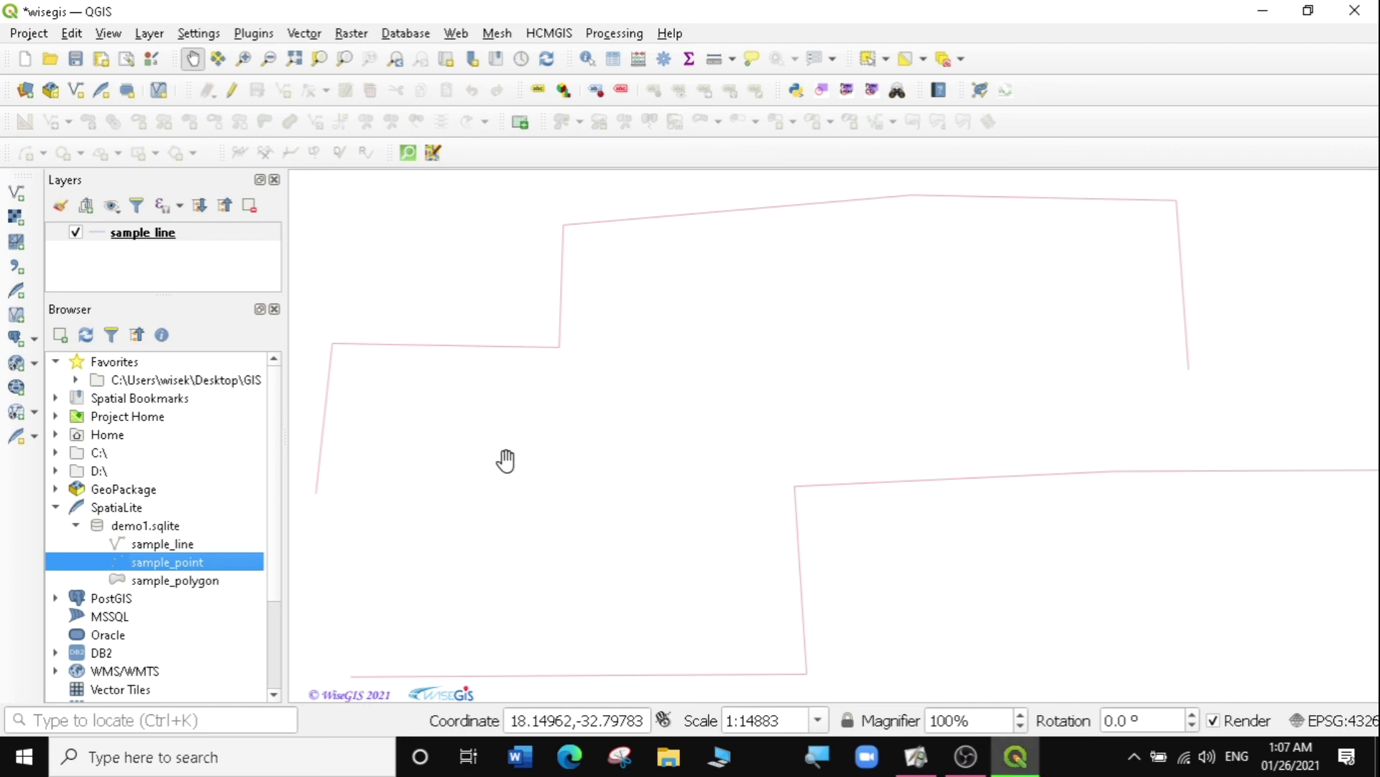
pyautogui.click(158, 581)
pyautogui.moveTo(158, 581); pyautogui.dragTo(743, 381)
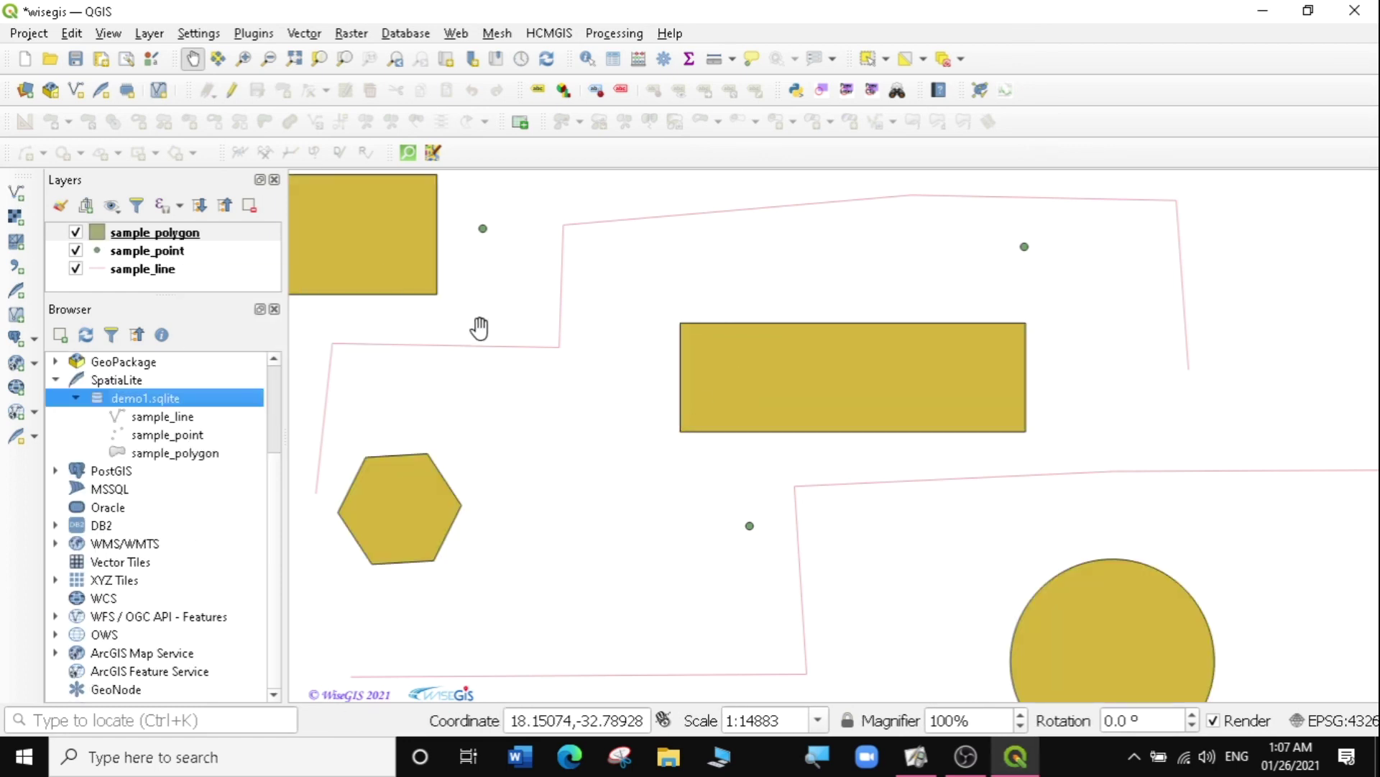
pyautogui.scroll(-1, 818, 313)
pyautogui.scroll(1, 830, 419)
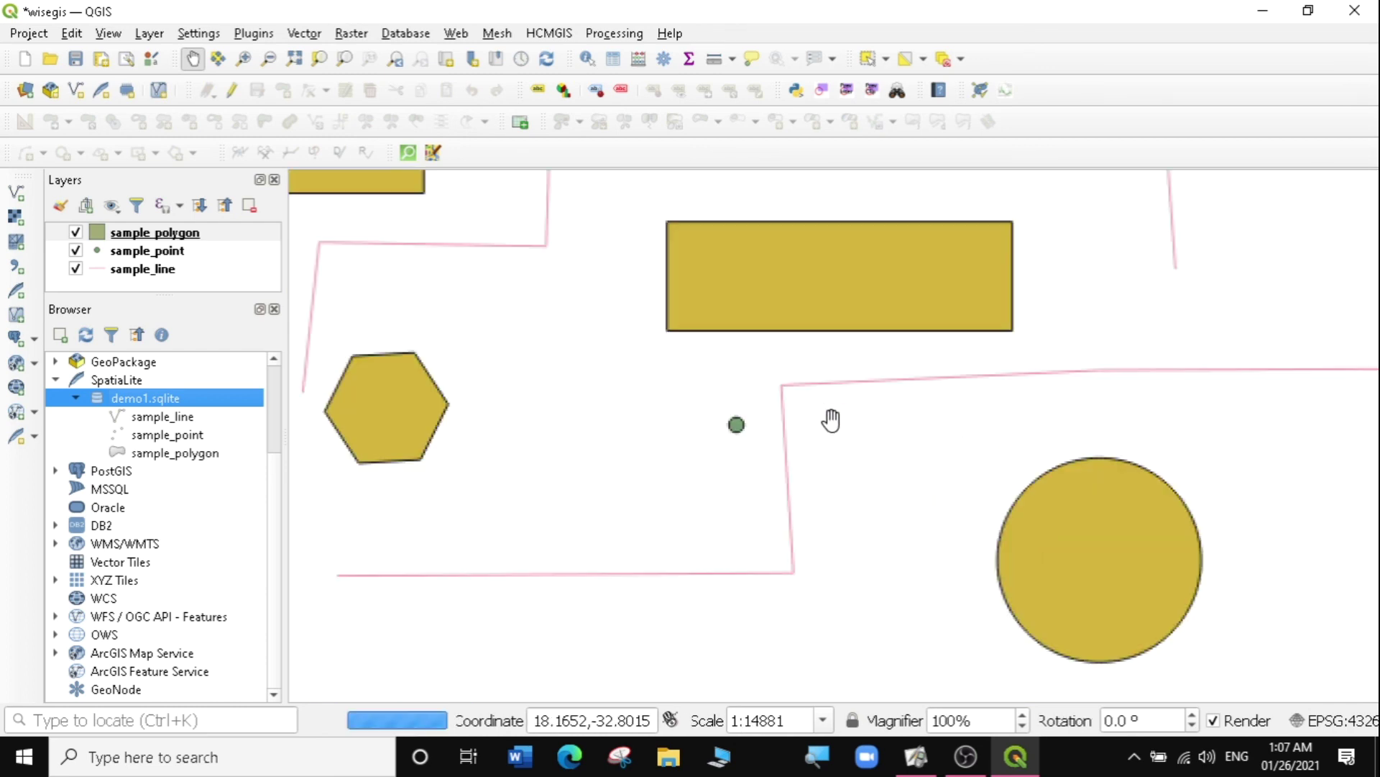
pyautogui.scroll(-2, 831, 420)
pyautogui.scroll(1, 791, 392)
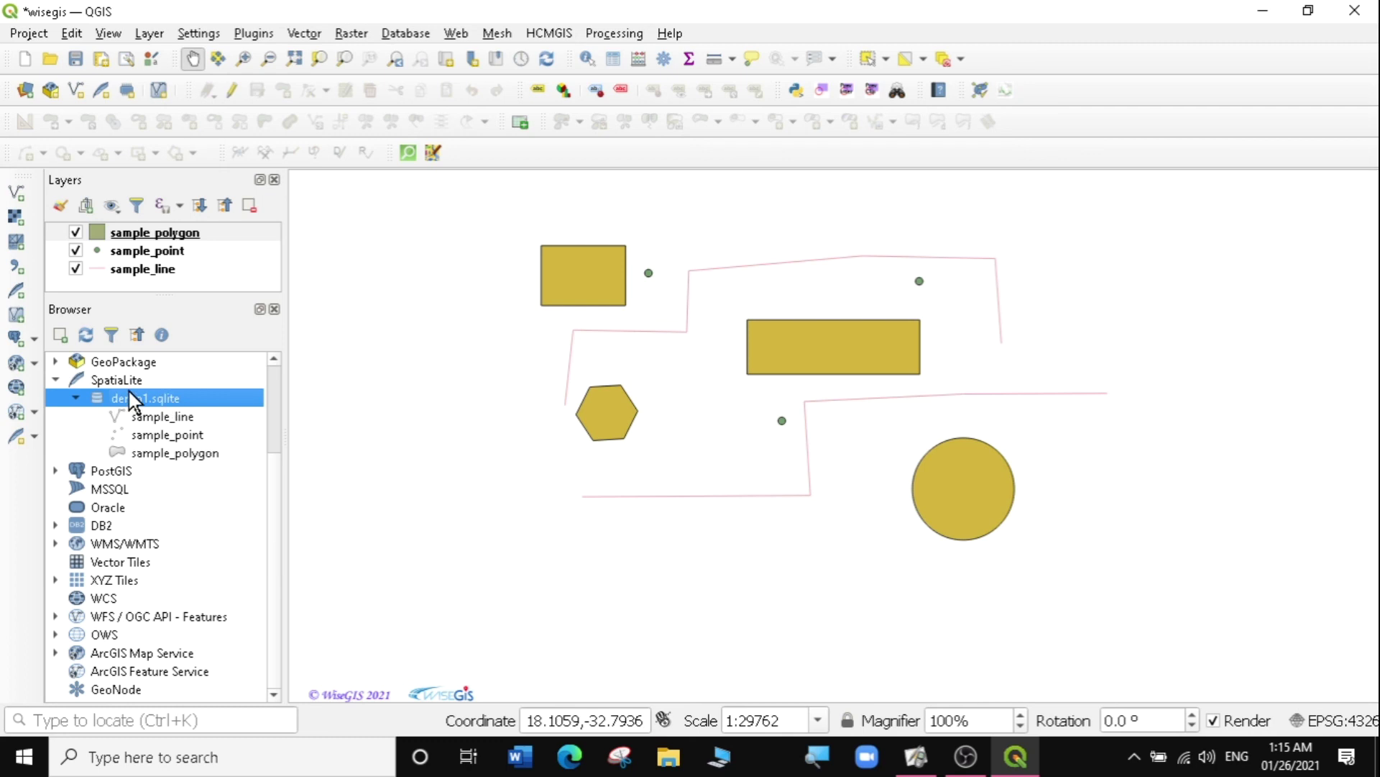
# Step: Switch to File Explorer and open the spatialite layers folder under Desktop > GIS > data
pyautogui.click(719, 756)
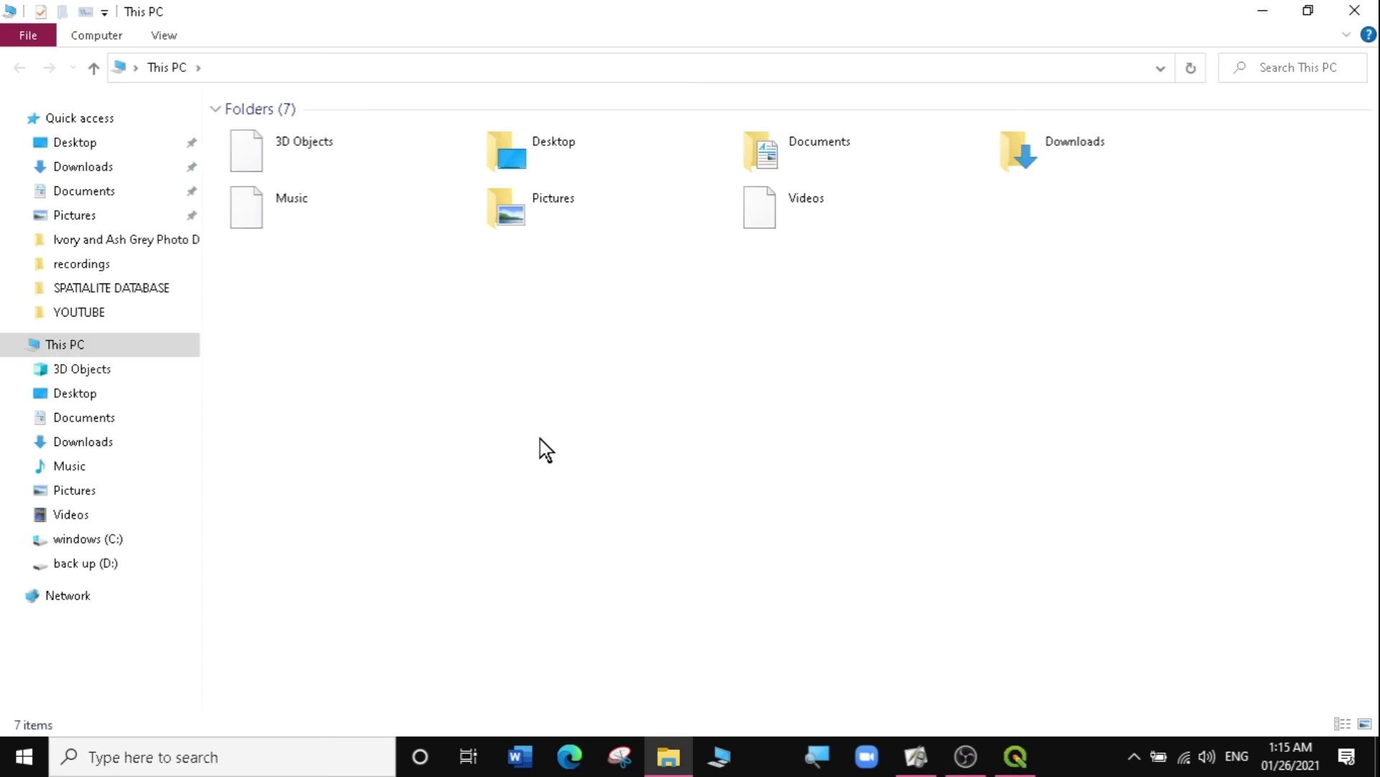
pyautogui.click(74, 147)
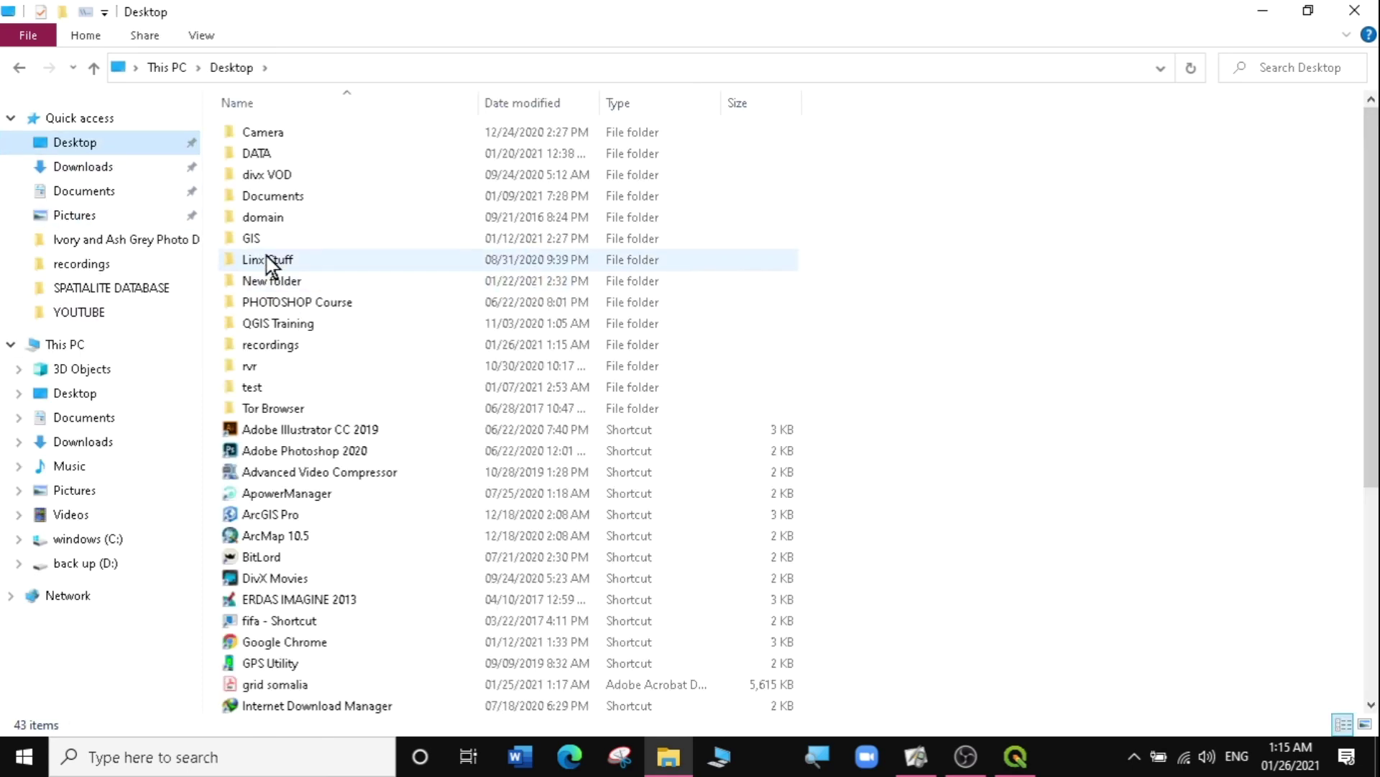
pyautogui.doubleClick(266, 241)
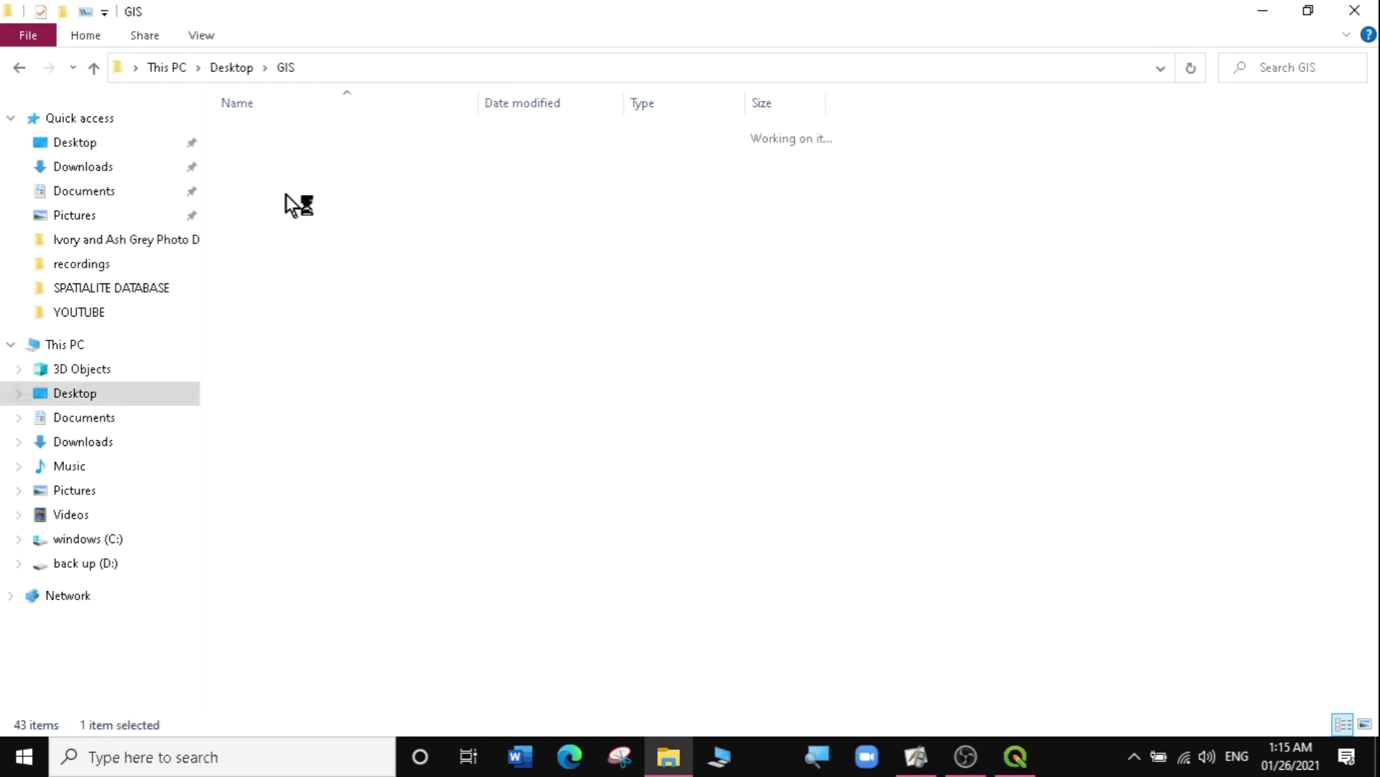
pyautogui.doubleClick(274, 132)
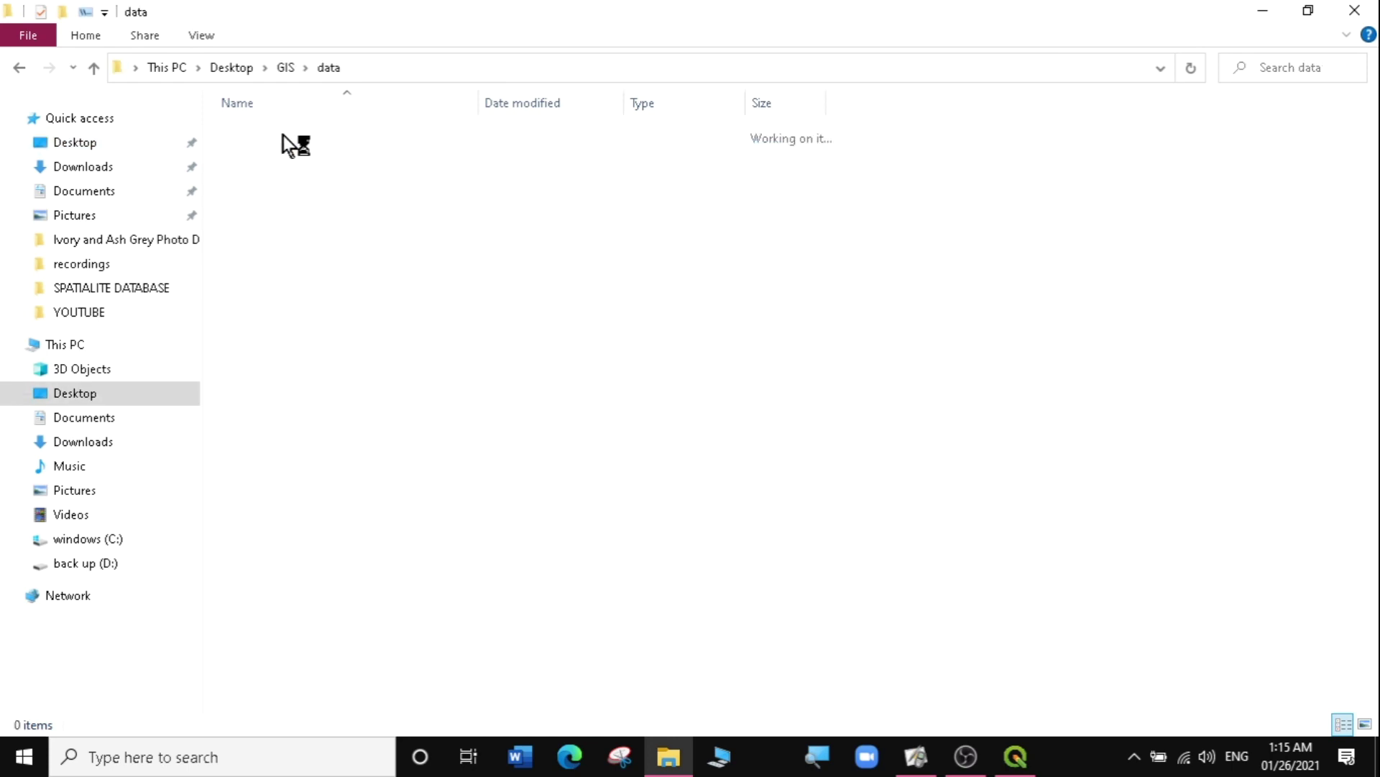
pyautogui.scroll(-10, 305, 411)
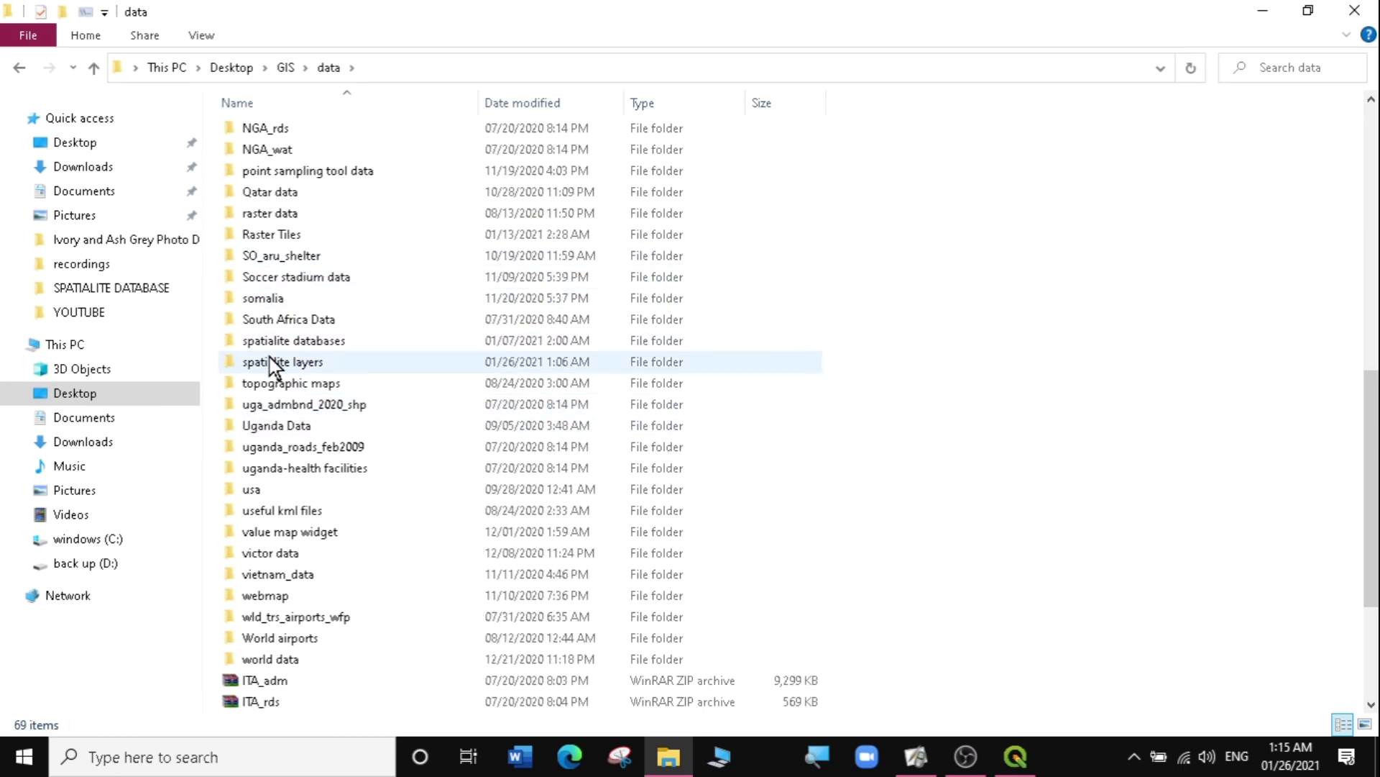
pyautogui.doubleClick(264, 363)
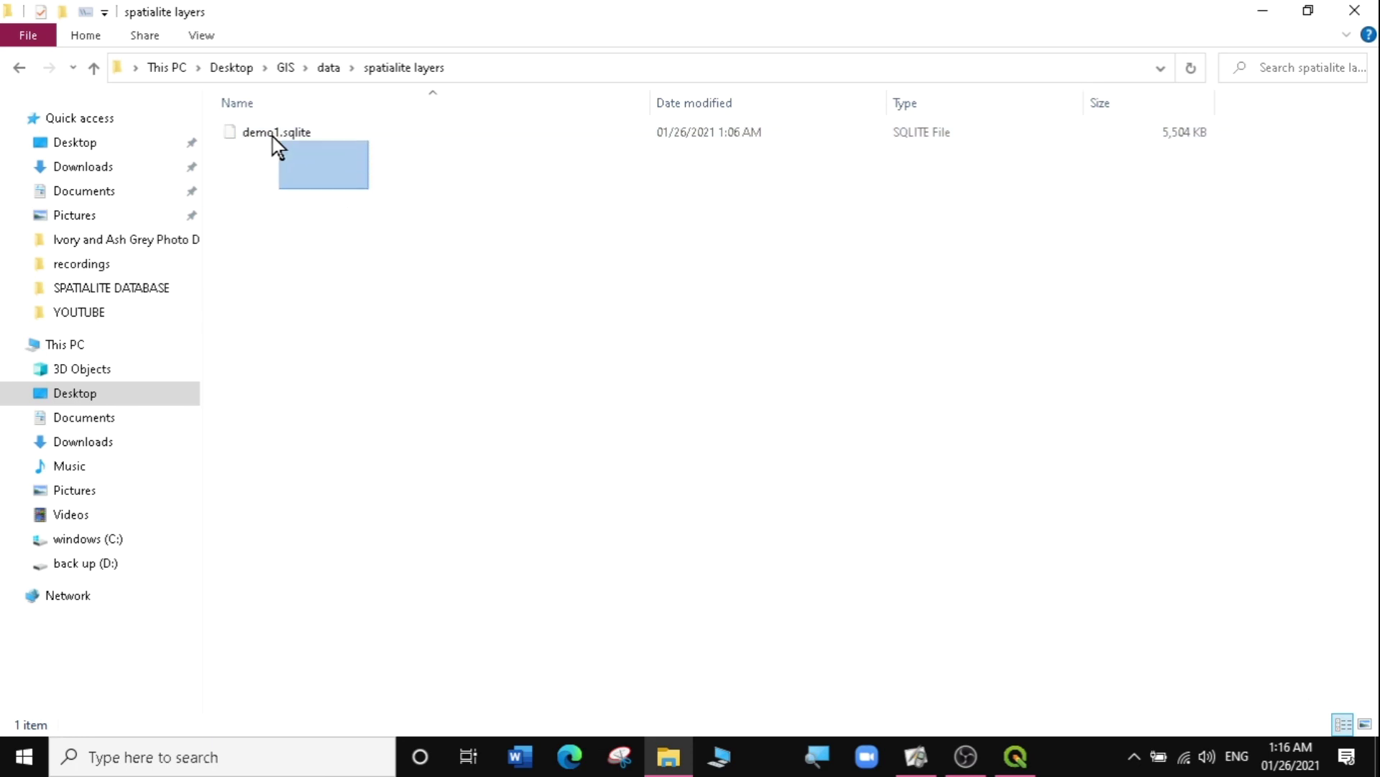
# Step: Examine the demo1.sqlite database file in the spatialite layers folder
pyautogui.click(273, 132)
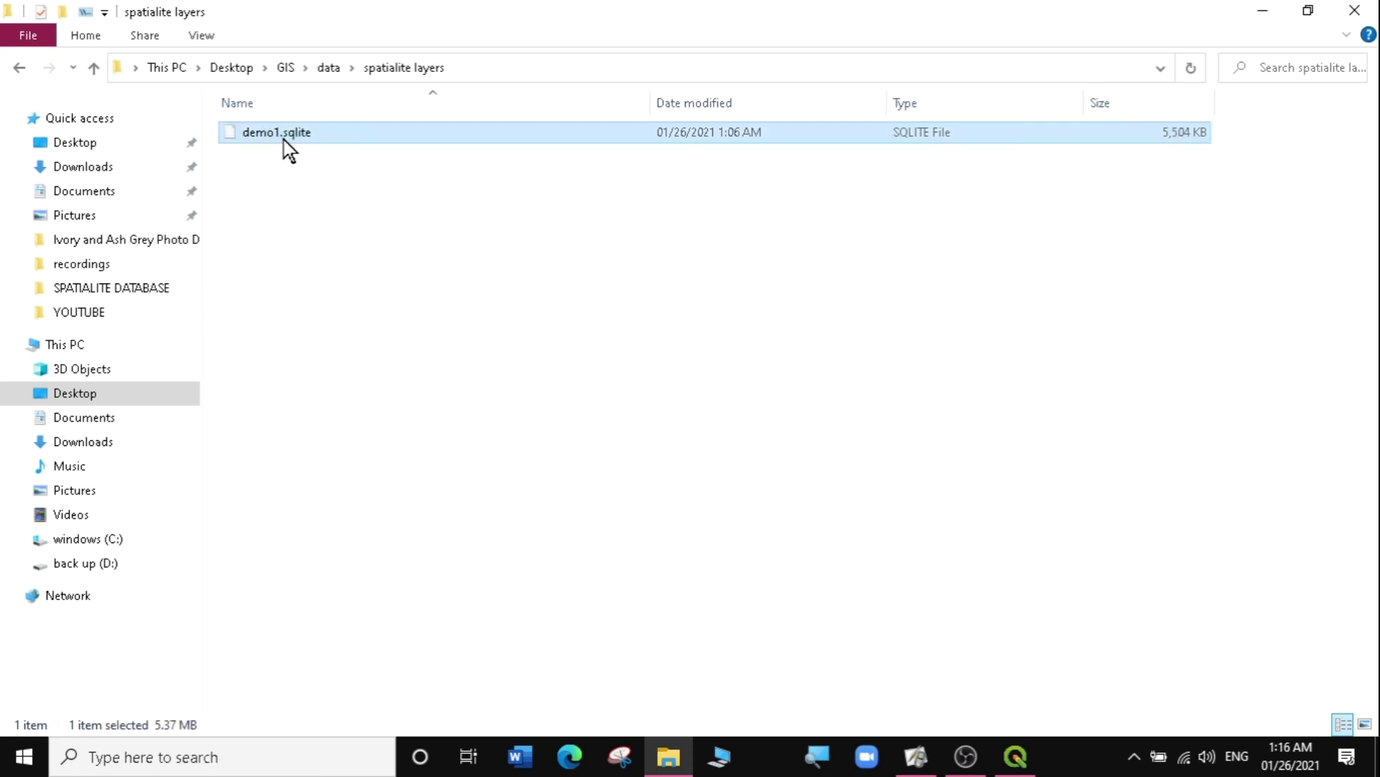
pyautogui.moveTo(299, 135)
pyautogui.click(287, 178)
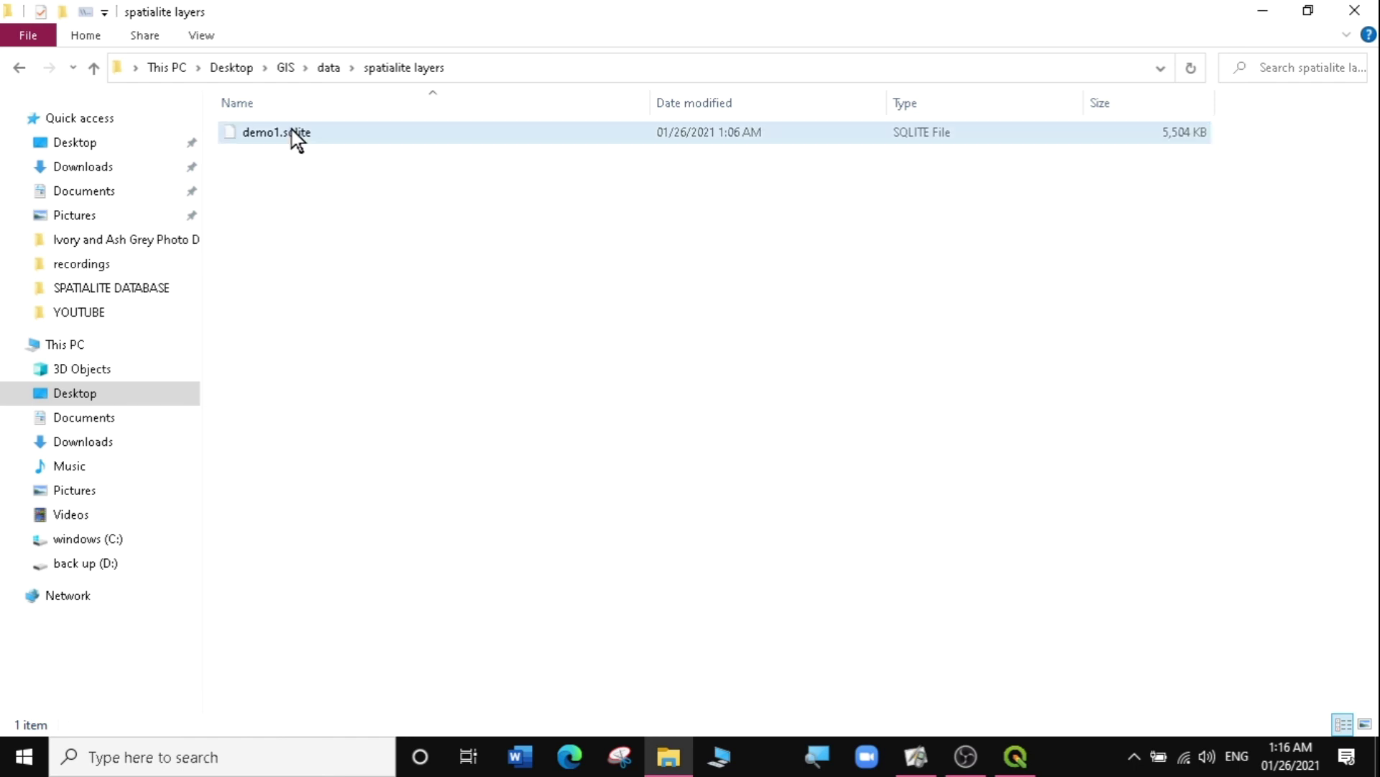
pyautogui.moveTo(292, 131)
pyautogui.click(283, 134)
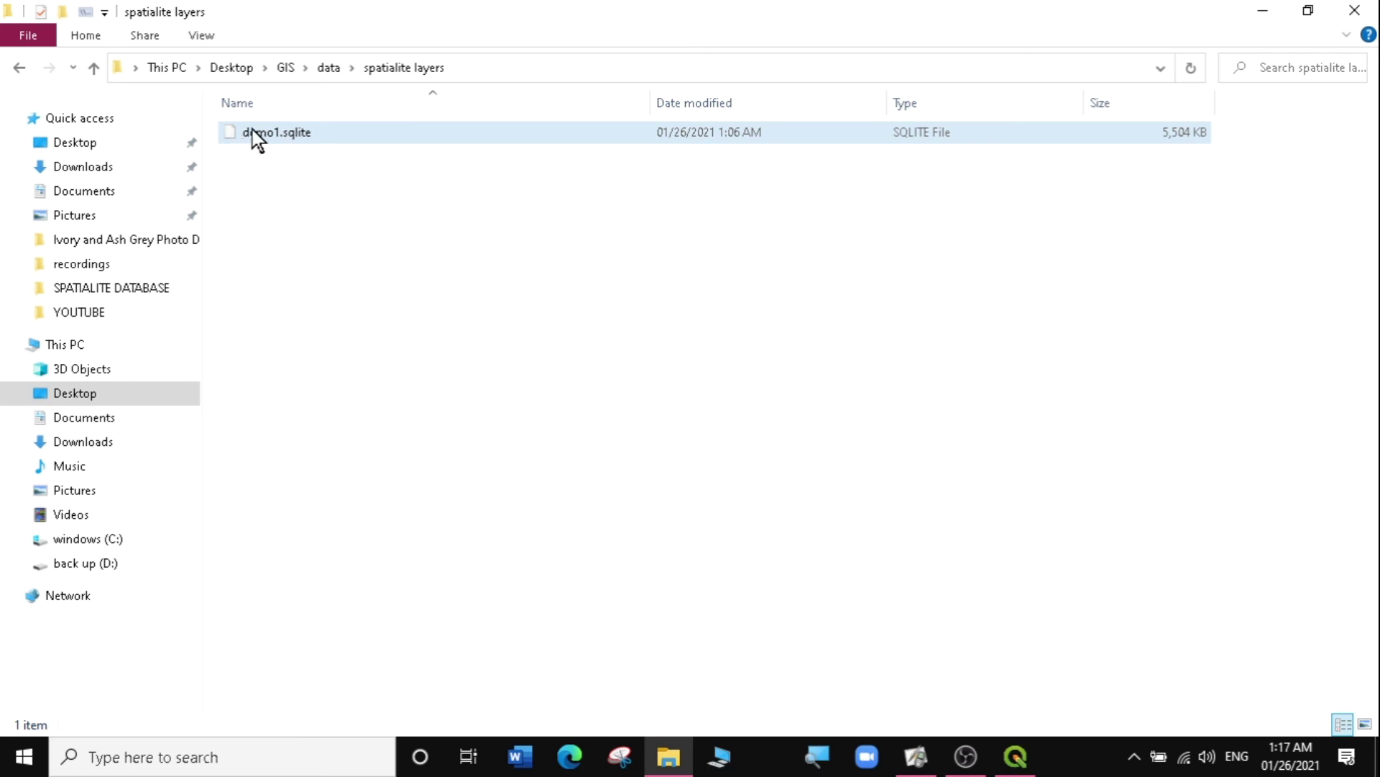